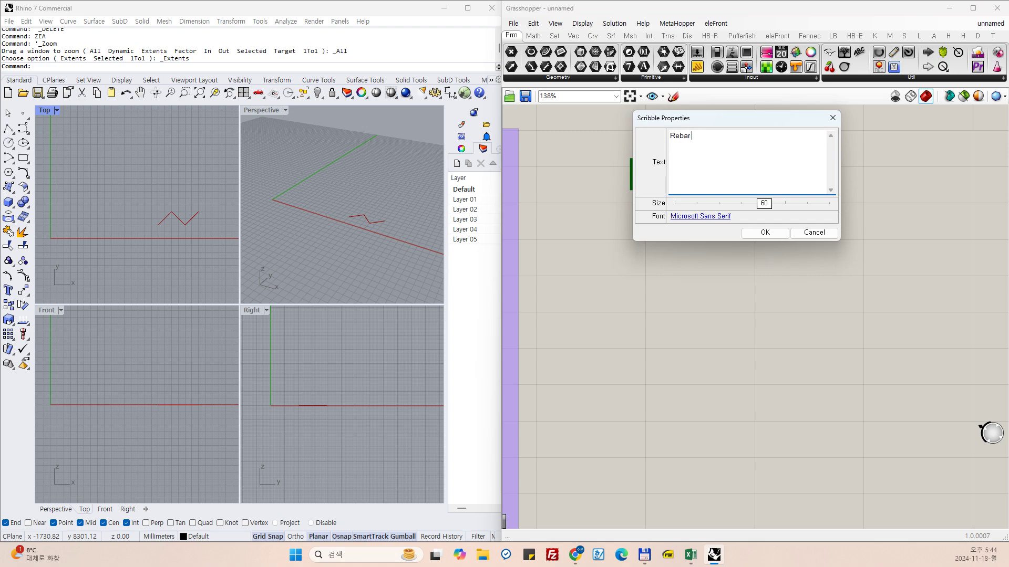
# Complete the scribble text so the new section title reads Rebar Shape, and accept it.
pyautogui.write('Shape')
pyautogui.click(765, 232)
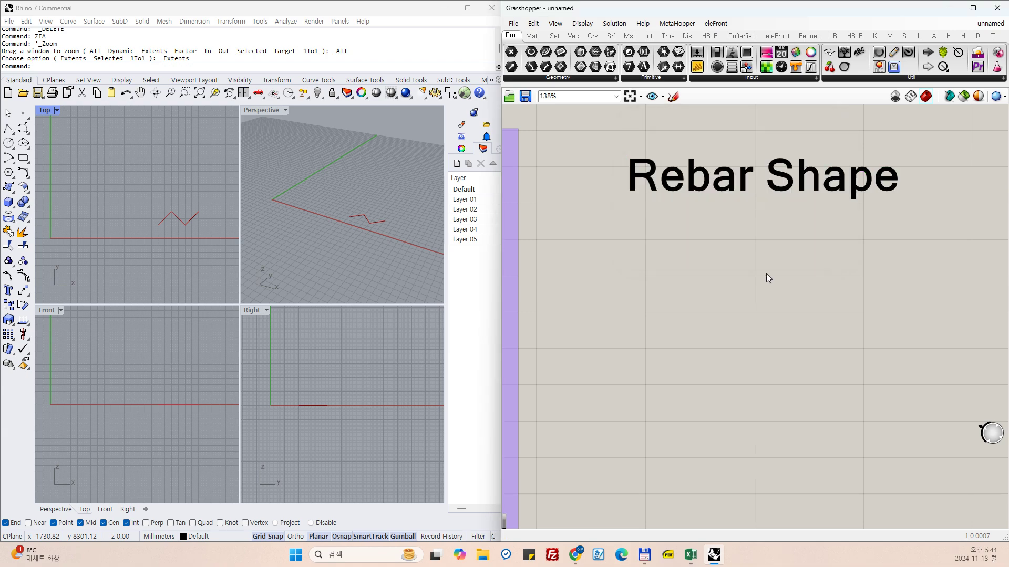
pyautogui.scroll(-5, 746, 281)
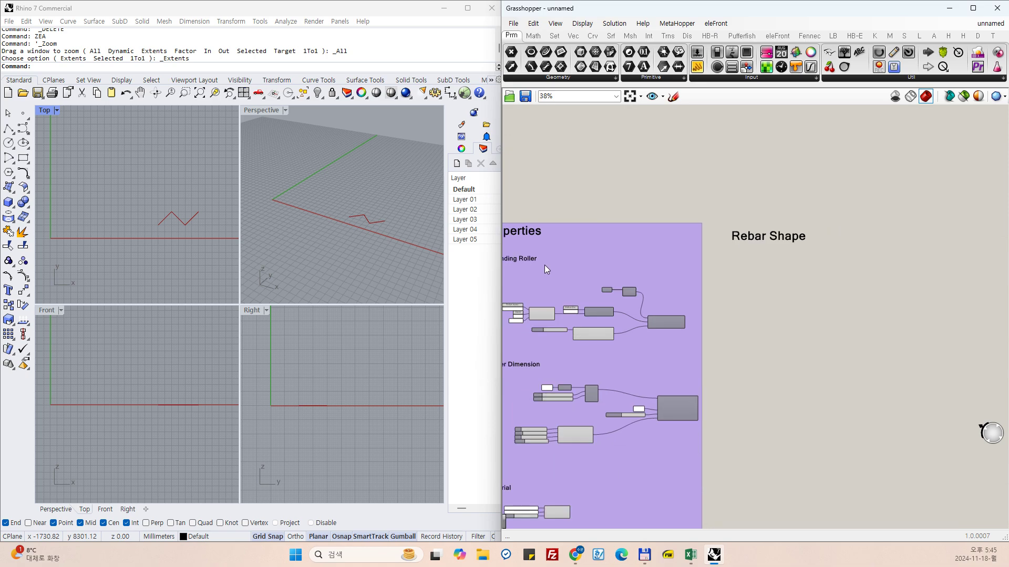
pyautogui.moveTo(525, 259)
pyautogui.mouseDown()
pyautogui.moveTo(759, 266)
pyautogui.moveTo(662, 267)
pyautogui.mouseUp()
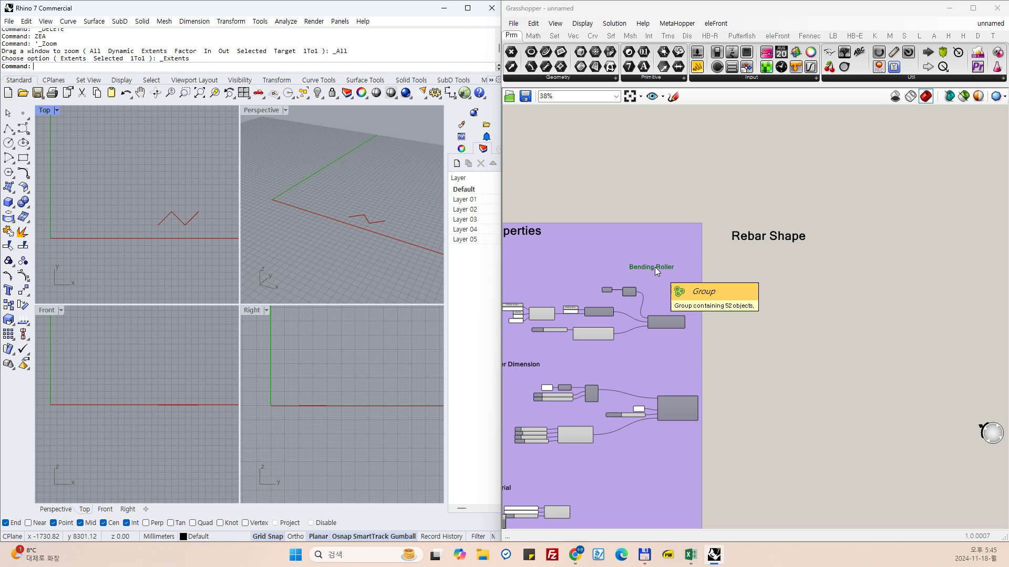
pyautogui.hotkey('ctrl', 'z')
pyautogui.click(734, 277)
pyautogui.click(390, 134)
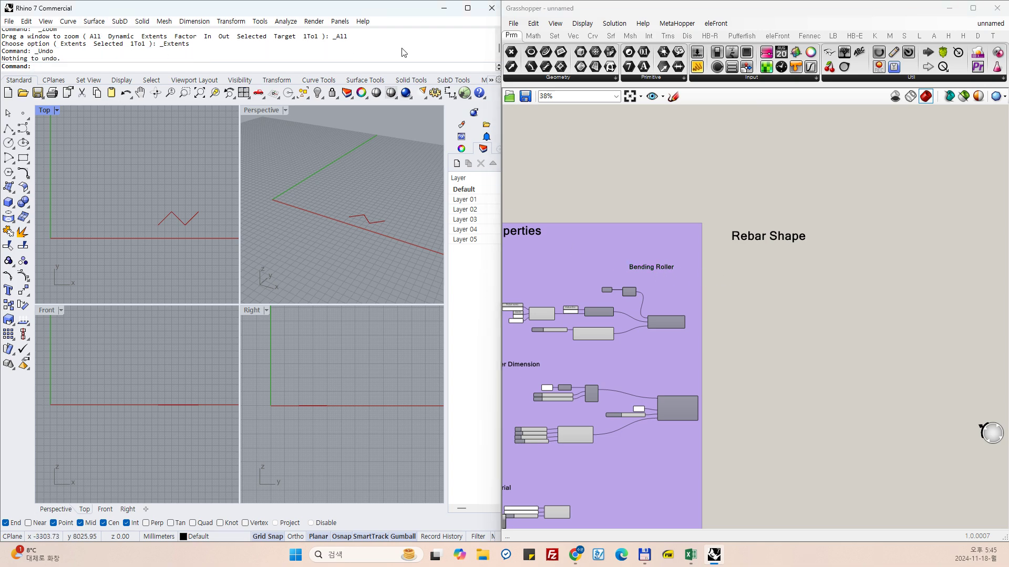
pyautogui.click(556, 23)
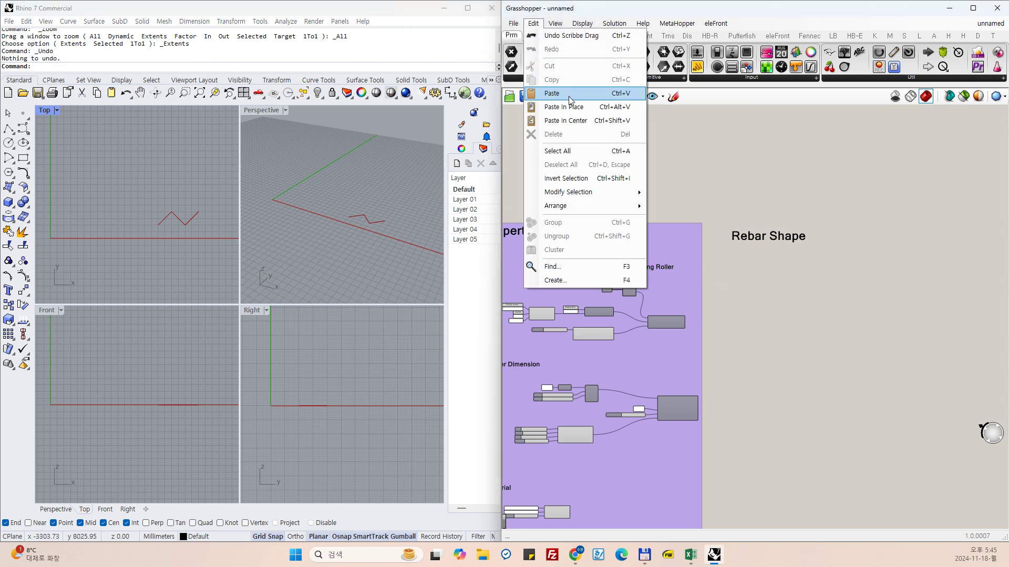
pyautogui.click(597, 45)
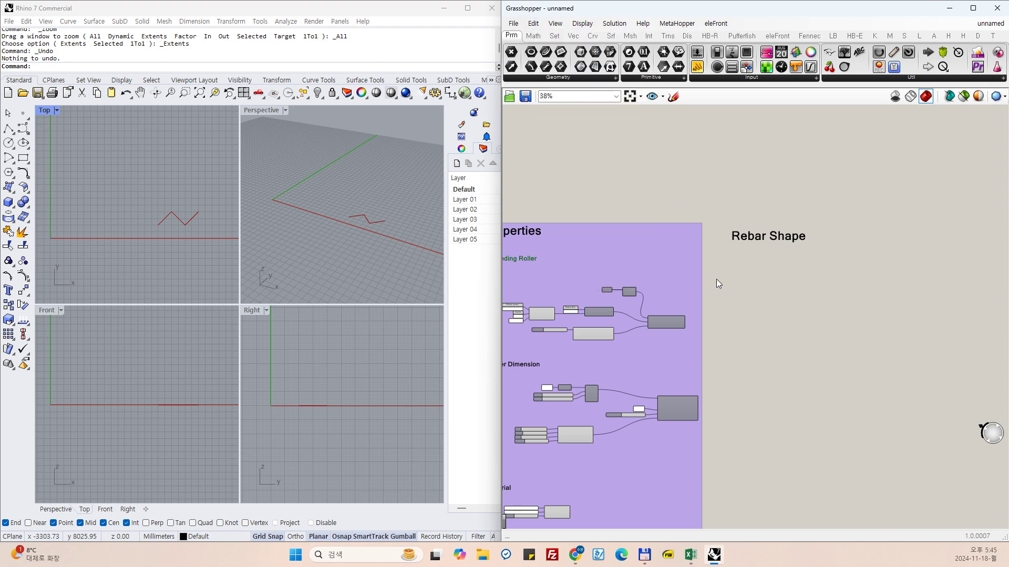
# Duplicate the Bending Roller scribble and place the copy directly beneath the Rebar Shape title.
pyautogui.click(528, 259)
pyautogui.click(533, 23)
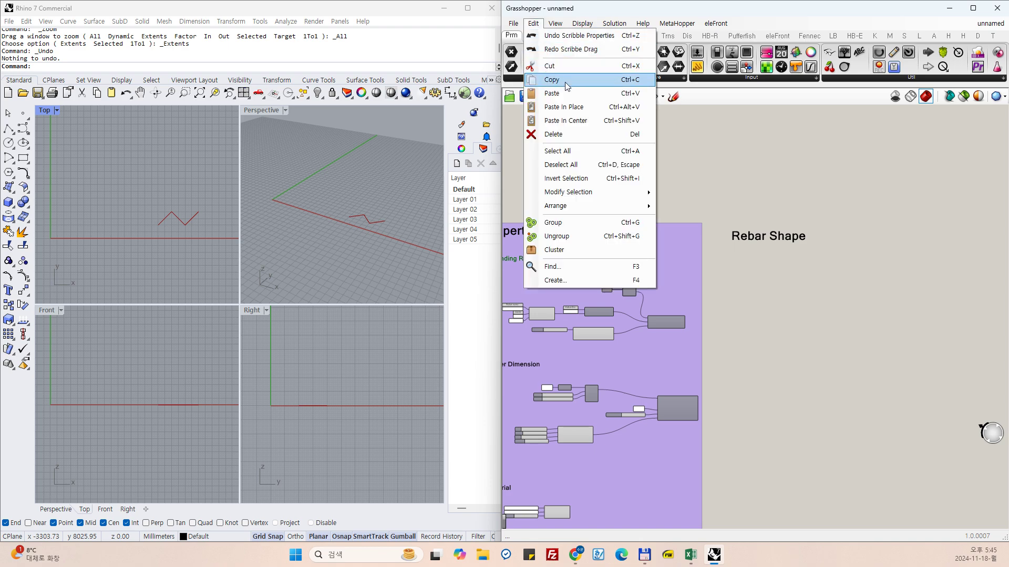
pyautogui.click(567, 85)
pyautogui.click(533, 23)
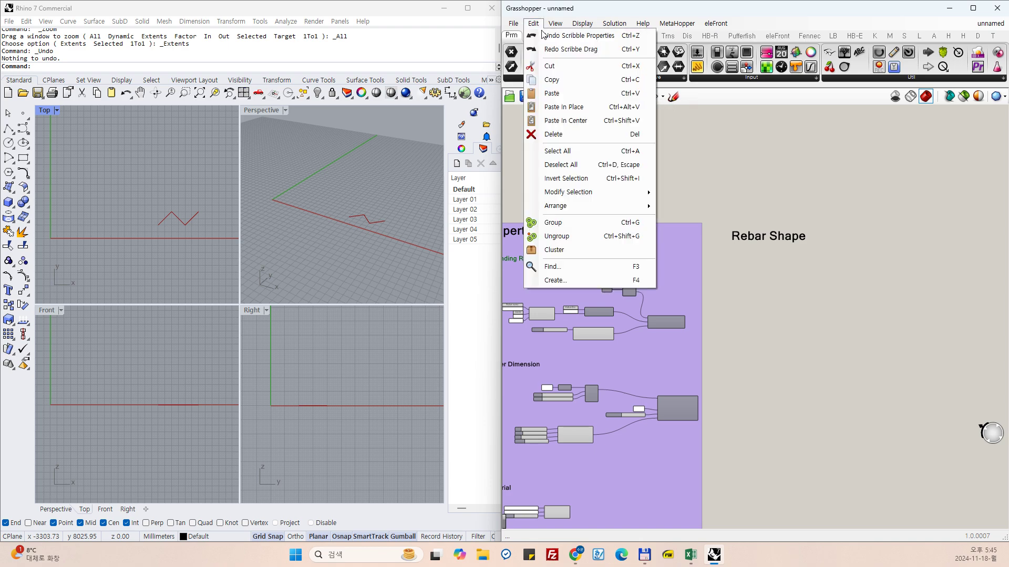
pyautogui.click(576, 95)
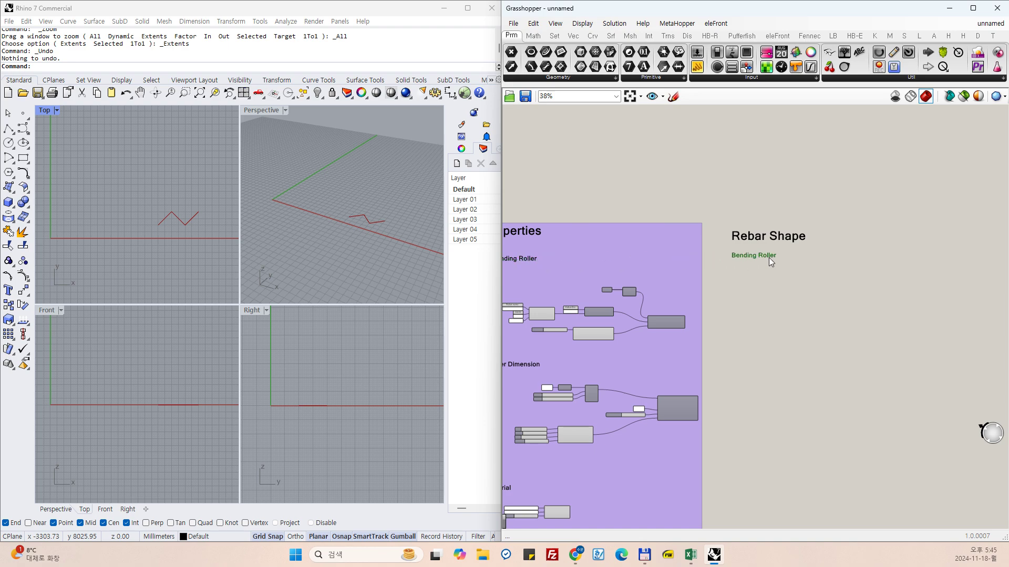
# Change the copied scribble's text to Curve to Rebar Shape.
pyautogui.doubleClick(761, 255)
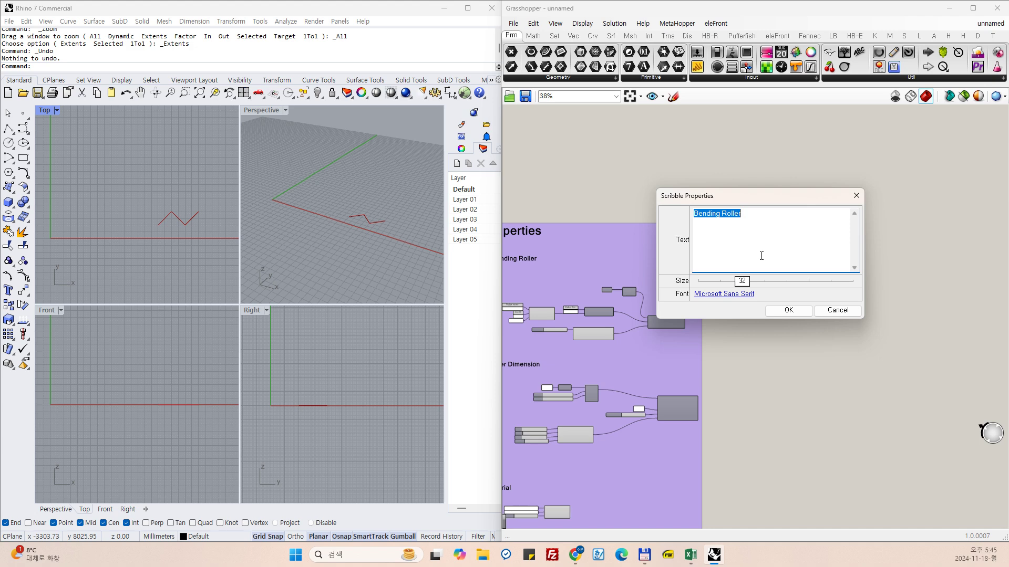
pyautogui.write('Curve to REbar Shape')
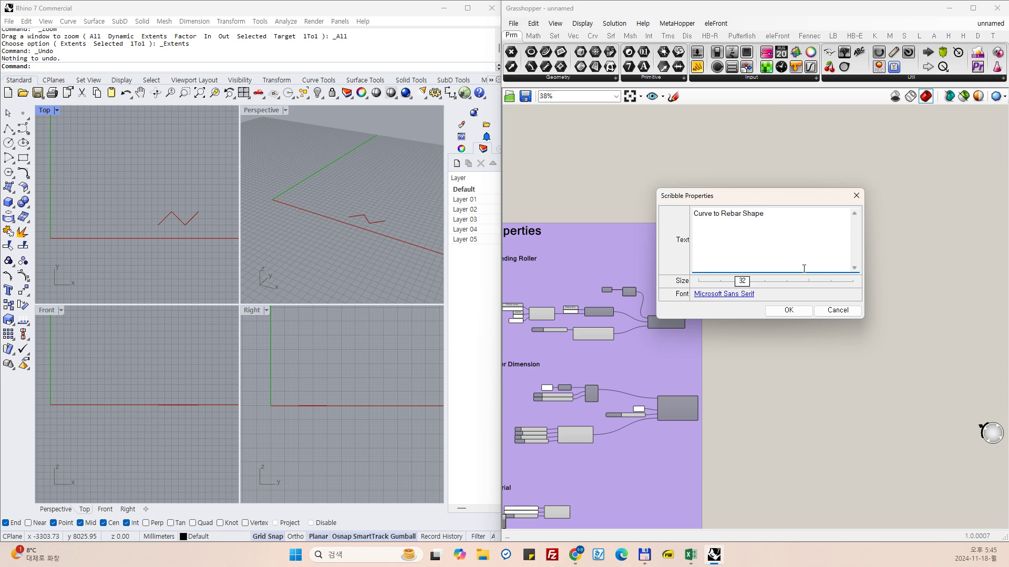
pyautogui.click(788, 310)
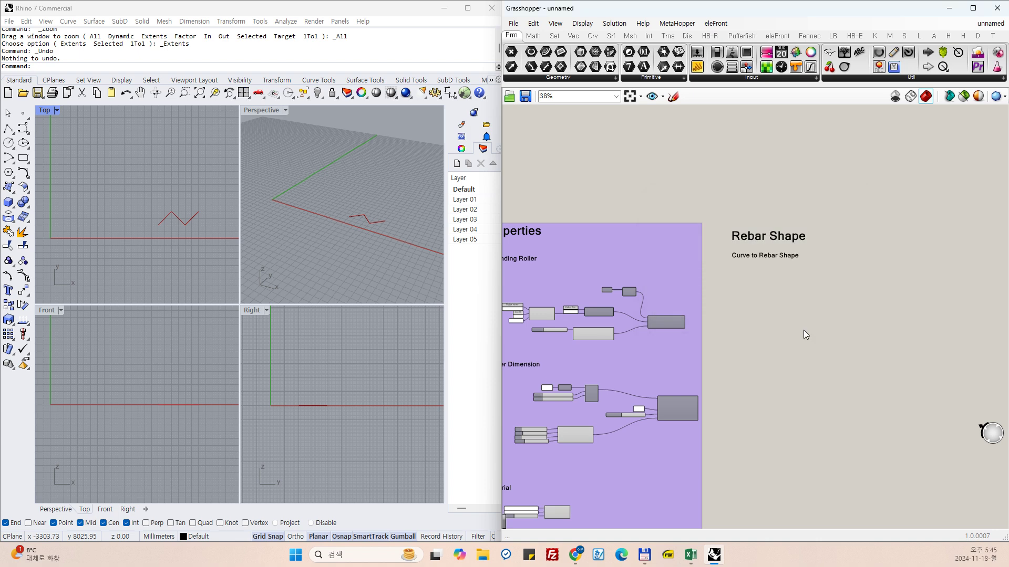
pyautogui.hotkey('alt', 'Tab')
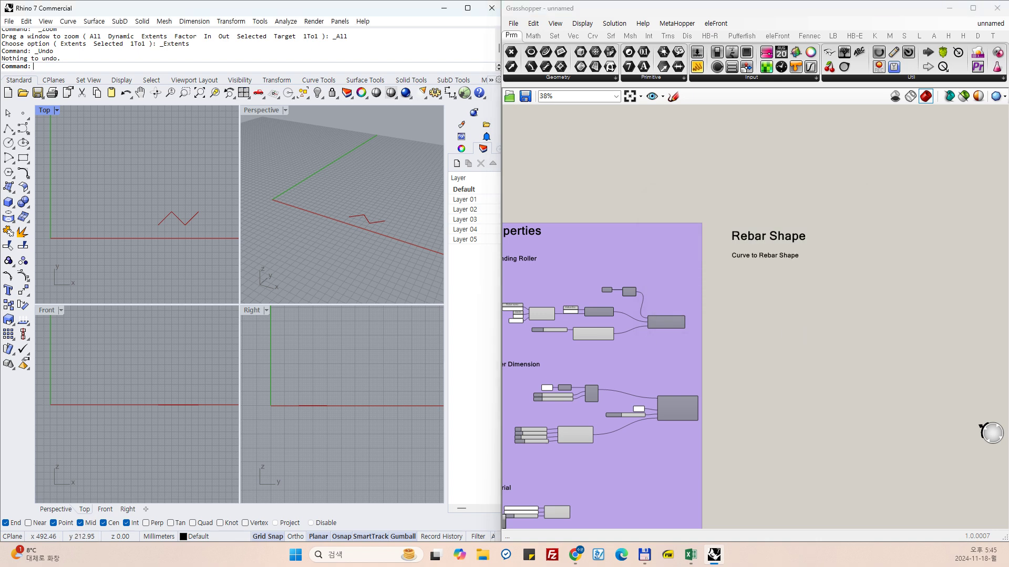
pyautogui.hotkey('alt', 'Tab')
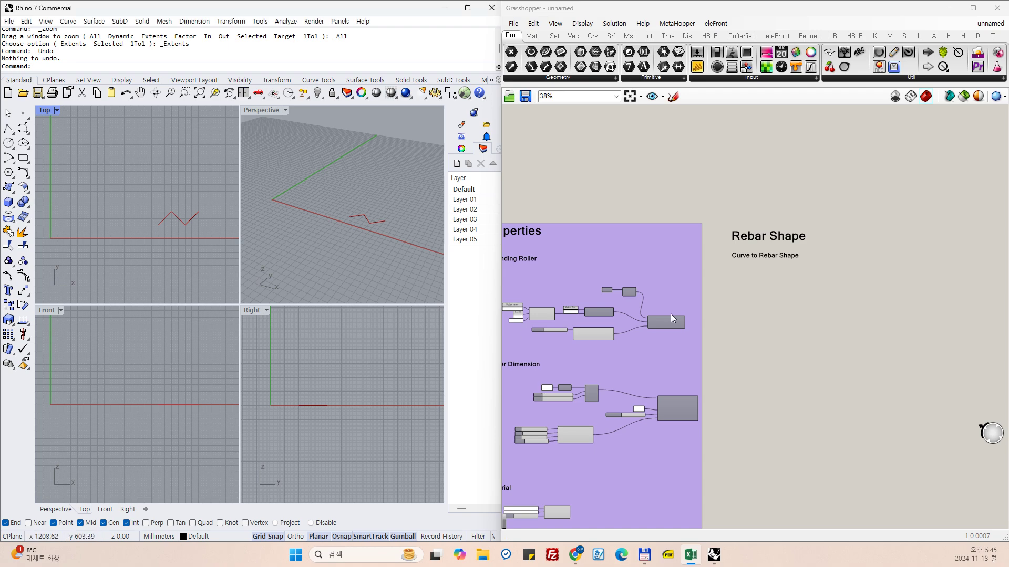
# Copy the Bending Roller section's Material and Rebar Properties components with their input panels, and place the copy under the Curve to Rebar Shape heading.
pyautogui.scroll(4, 700, 324)
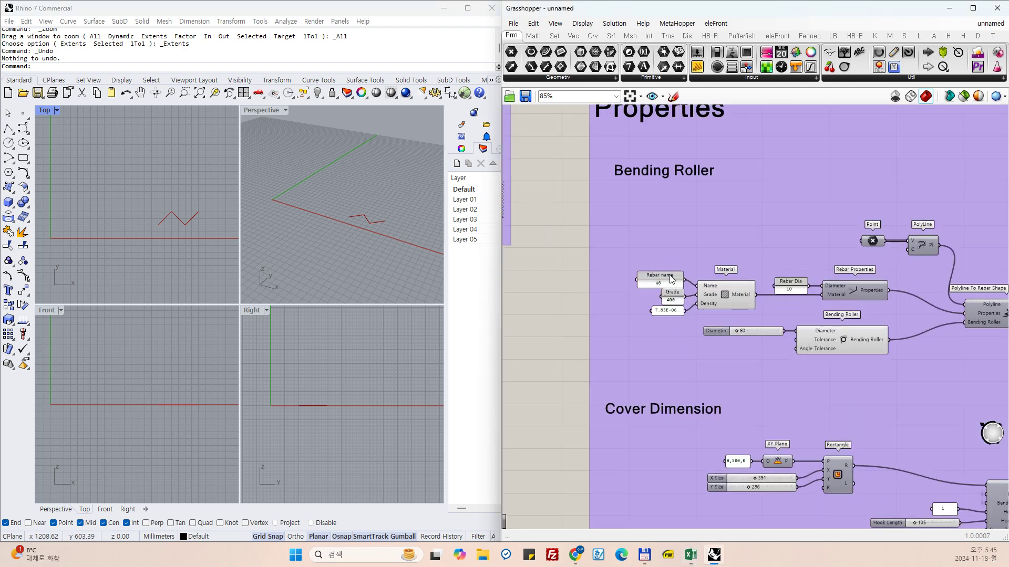
pyautogui.moveTo(559, 251); pyautogui.dragTo(901, 320)
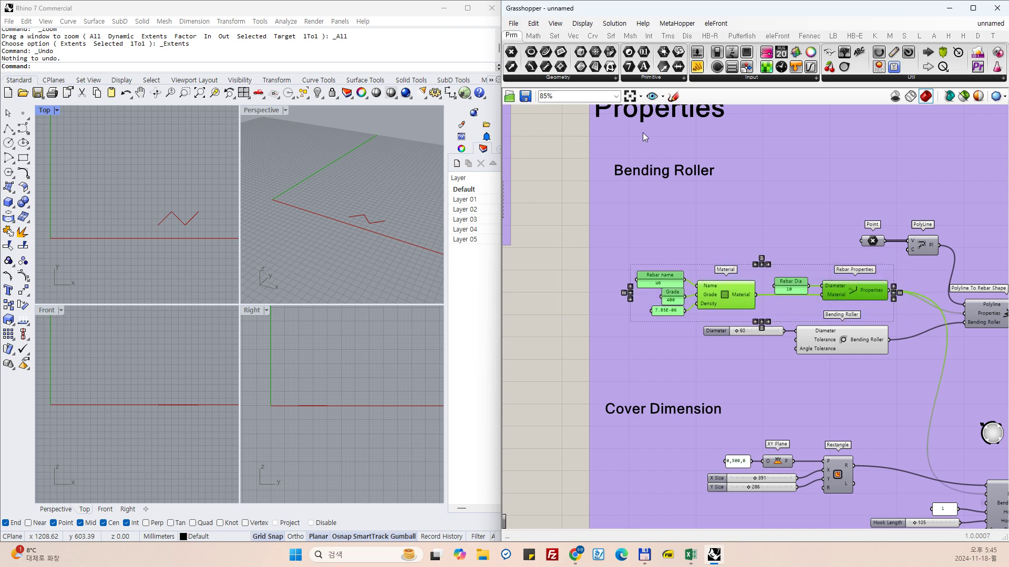
pyautogui.click(534, 23)
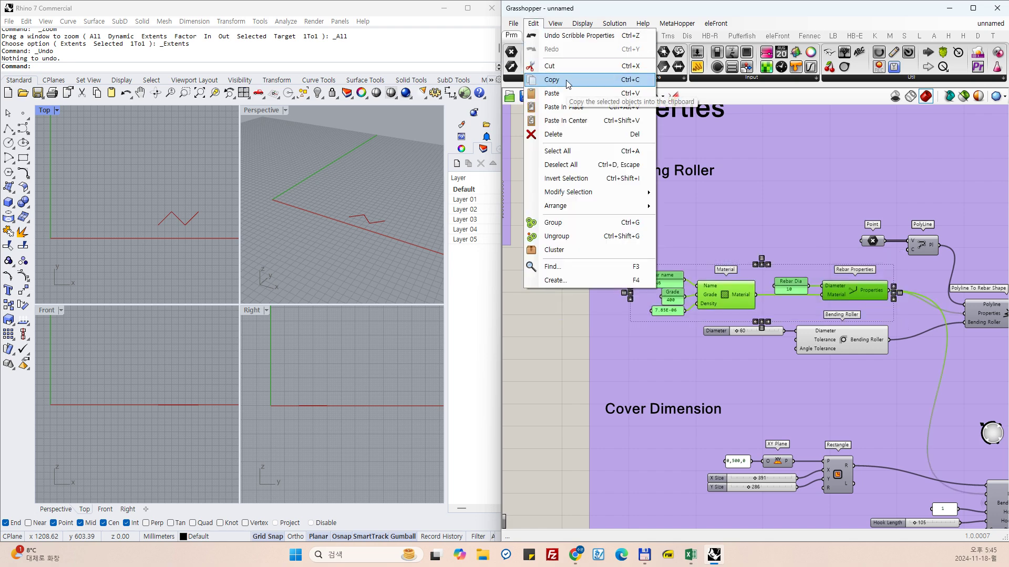
pyautogui.click(534, 24)
pyautogui.click(536, 25)
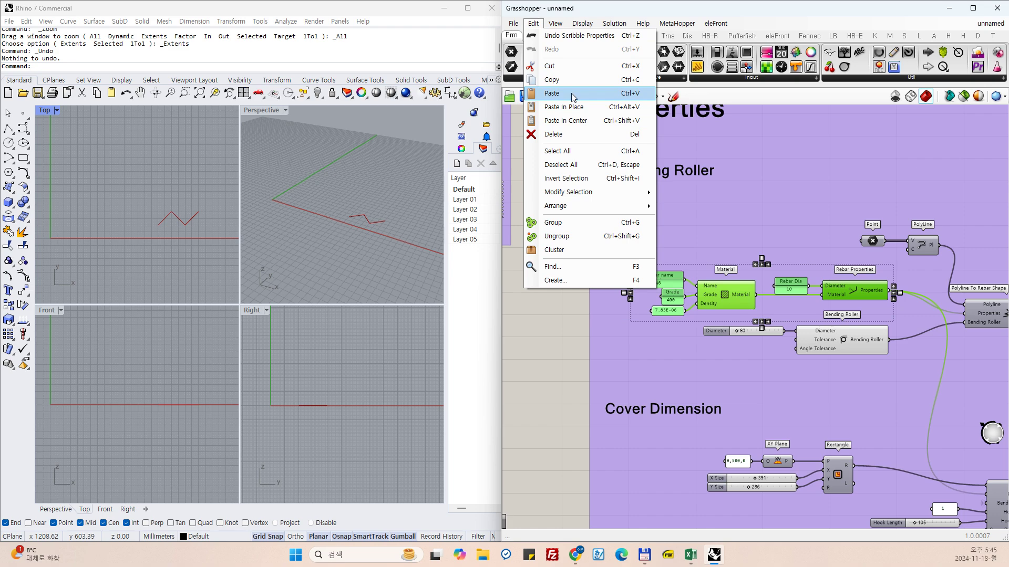
pyautogui.click(551, 93)
pyautogui.scroll(-3, 427, 193)
pyautogui.scroll(-3, 645, 262)
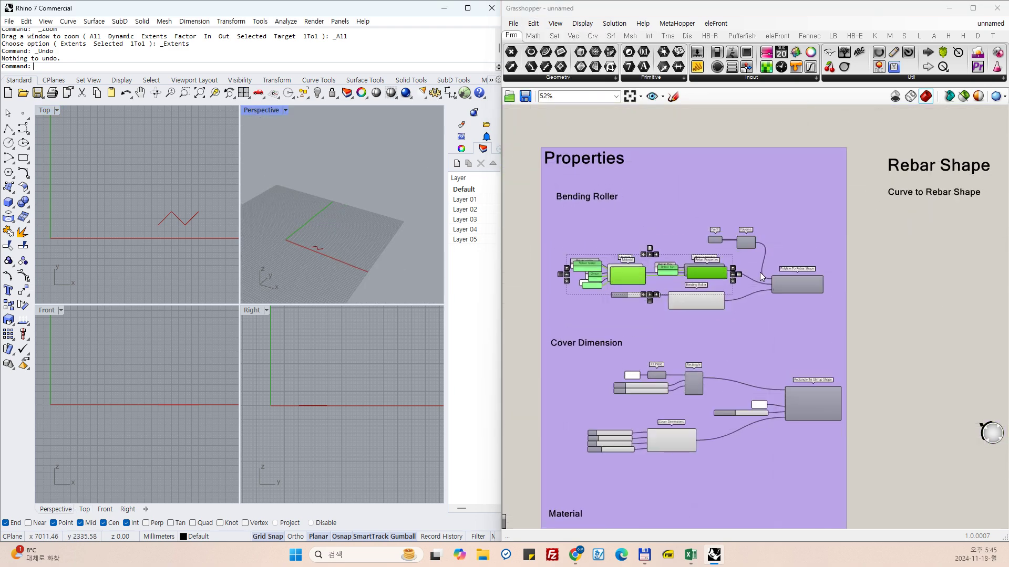
pyautogui.moveTo(655, 274); pyautogui.dragTo(954, 267)
pyautogui.scroll(5, 954, 263)
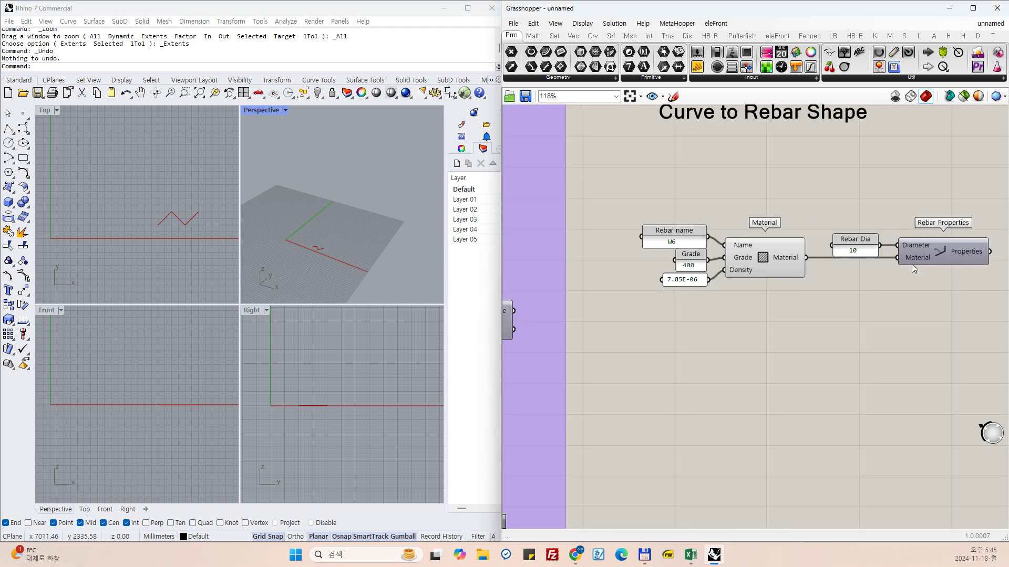
# Turn on the preview of the copied Rebar Properties component and deselect it.
pyautogui.click(938, 250)
pyautogui.rightClick(938, 250)
pyautogui.click(888, 378)
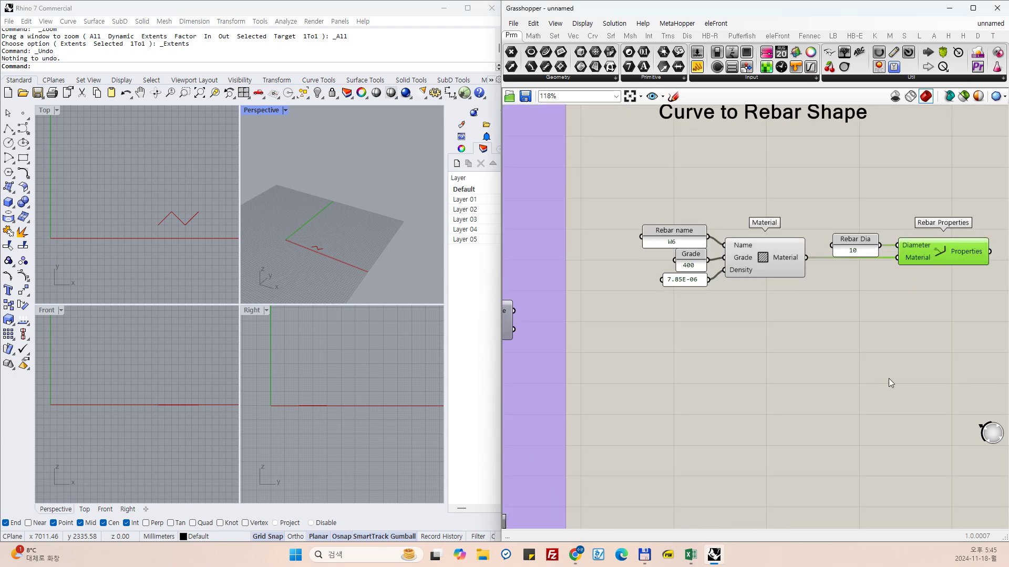
pyautogui.click(847, 363)
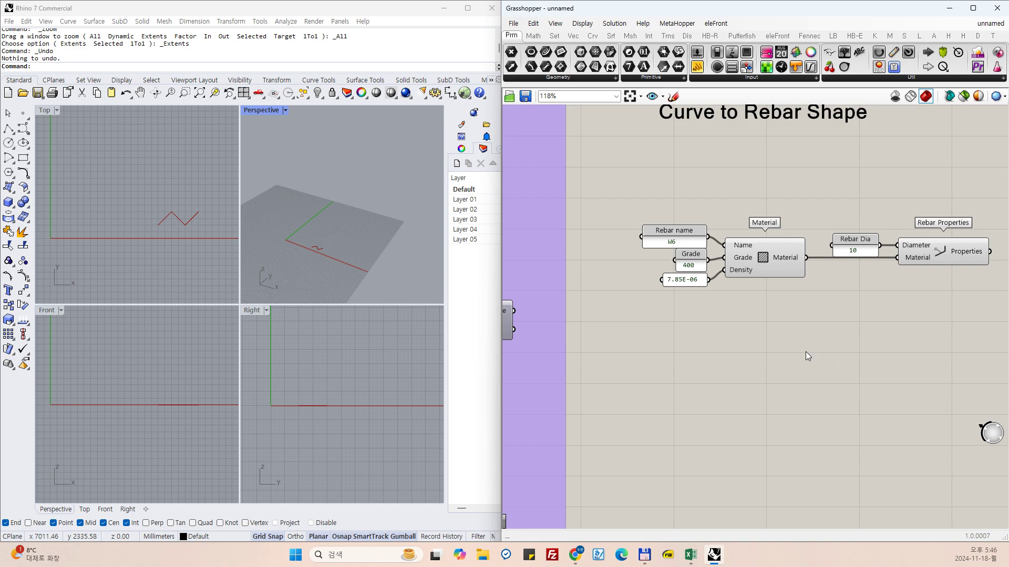
# Add a Curve parameter to the canvas, above and to the right of the copied Rebar Properties component.
pyautogui.scroll(-2, 727, 295)
pyautogui.scroll(2, 840, 272)
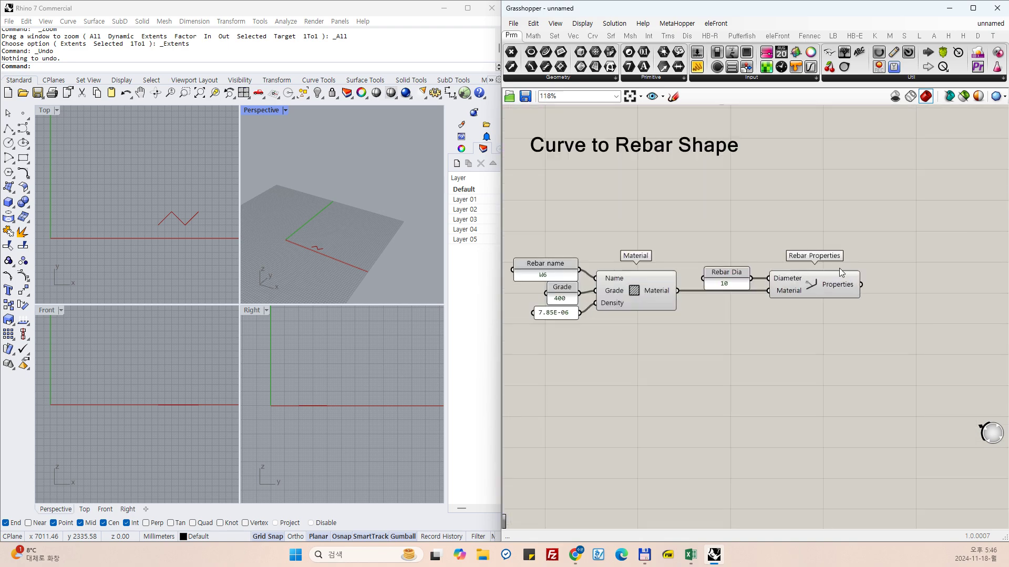
pyautogui.scroll(-2, 849, 266)
pyautogui.scroll(3, 903, 240)
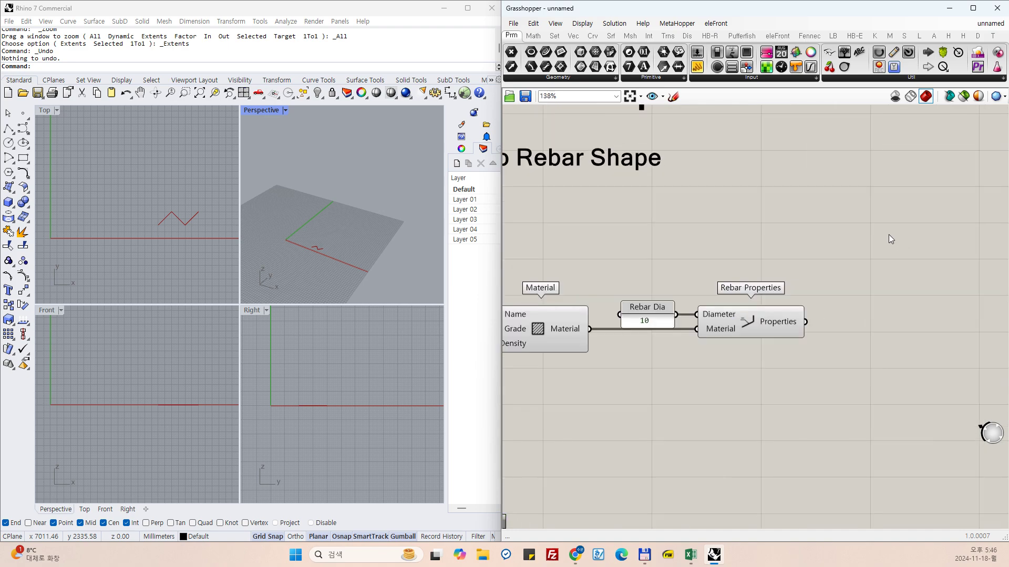
pyautogui.doubleClick(890, 238)
pyautogui.write('curve')
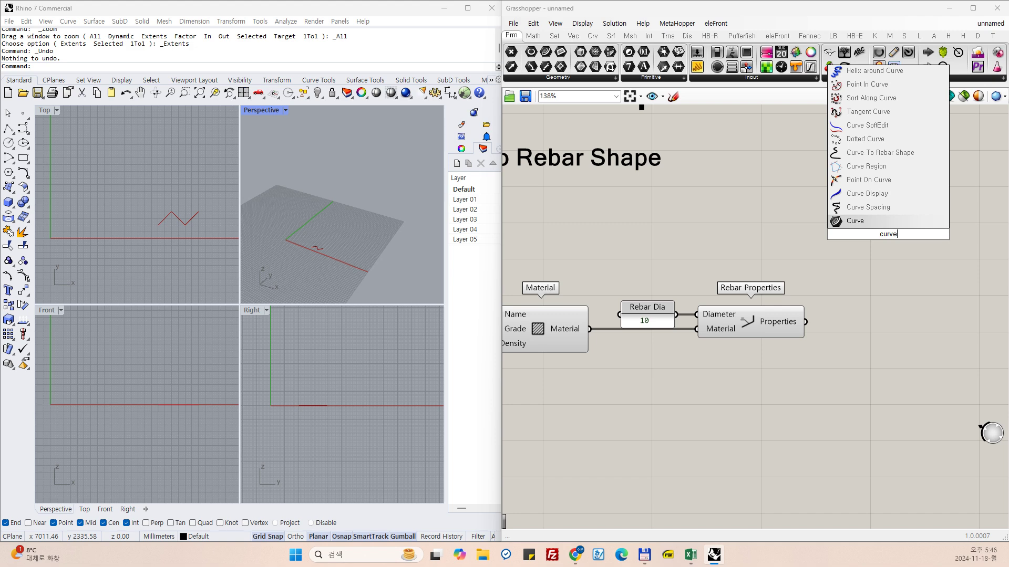
pyautogui.press('Return')
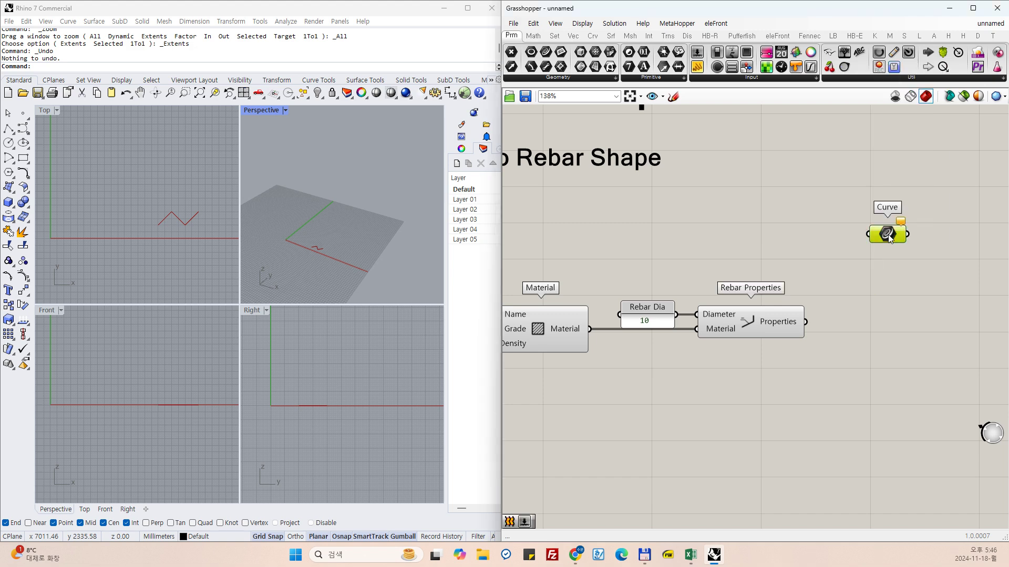
pyautogui.moveTo(888, 234); pyautogui.dragTo(870, 232)
pyautogui.click(934, 275)
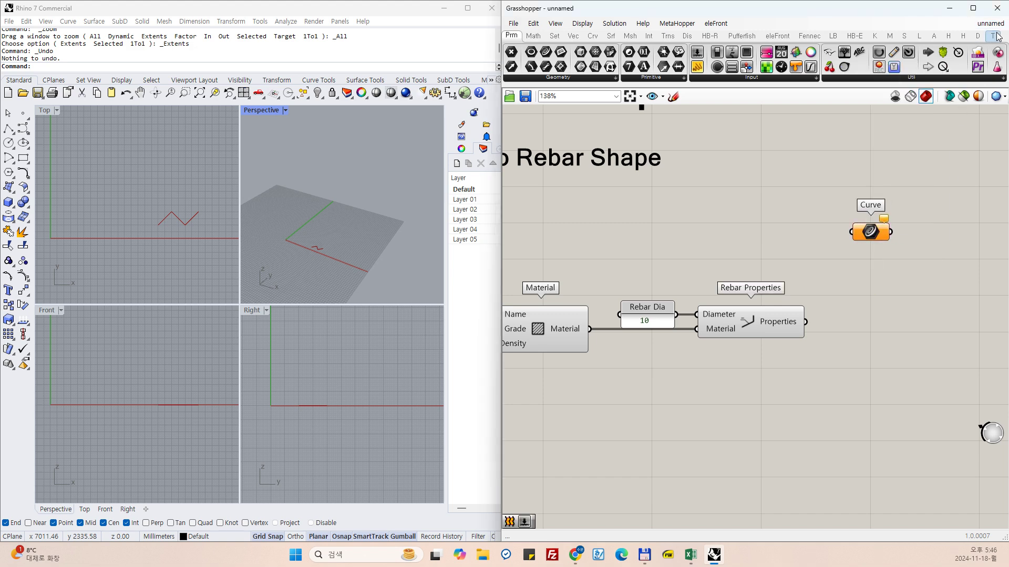
# Add a Curve To Rebar Shape component and wire the Curve parameter and the Rebar Properties output into its matching inputs.
pyautogui.click(993, 35)
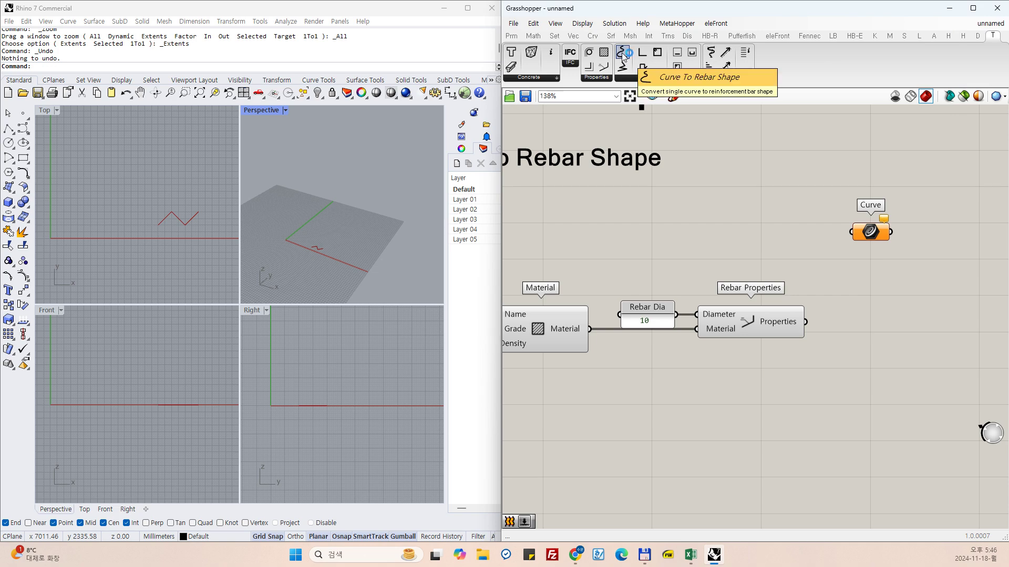
pyautogui.moveTo(622, 53); pyautogui.dragTo(900, 280)
pyautogui.moveTo(891, 232); pyautogui.dragTo(892, 274)
pyautogui.moveTo(806, 322); pyautogui.dragTo(881, 292)
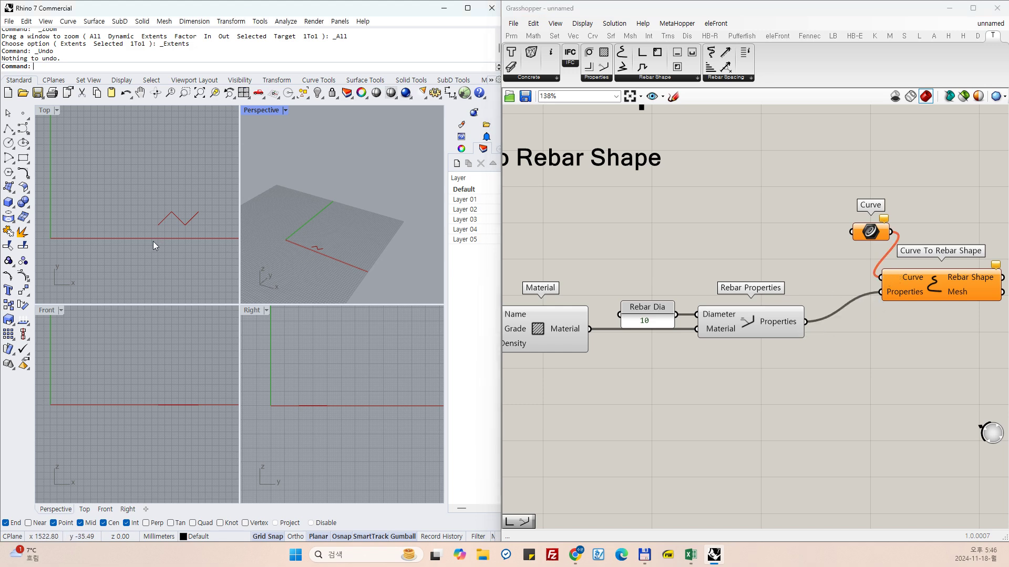
# Draw a slanted line about 526 mm long in Rhino's Top view, to the right of the red zigzag polyline.
pyautogui.scroll(-2, 153, 241)
pyautogui.hscroll(3, 153, 239)
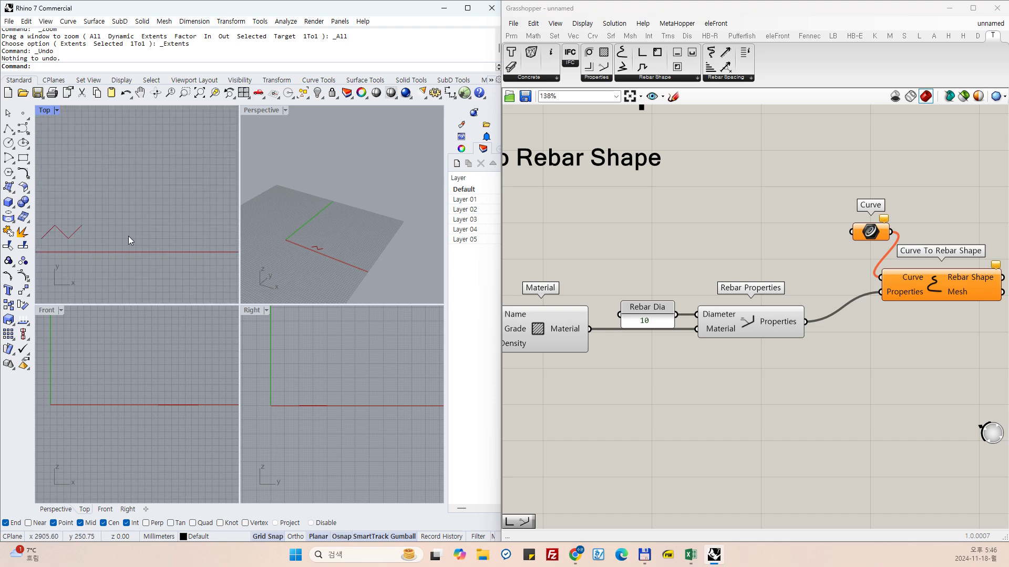
pyautogui.scroll(2, 128, 235)
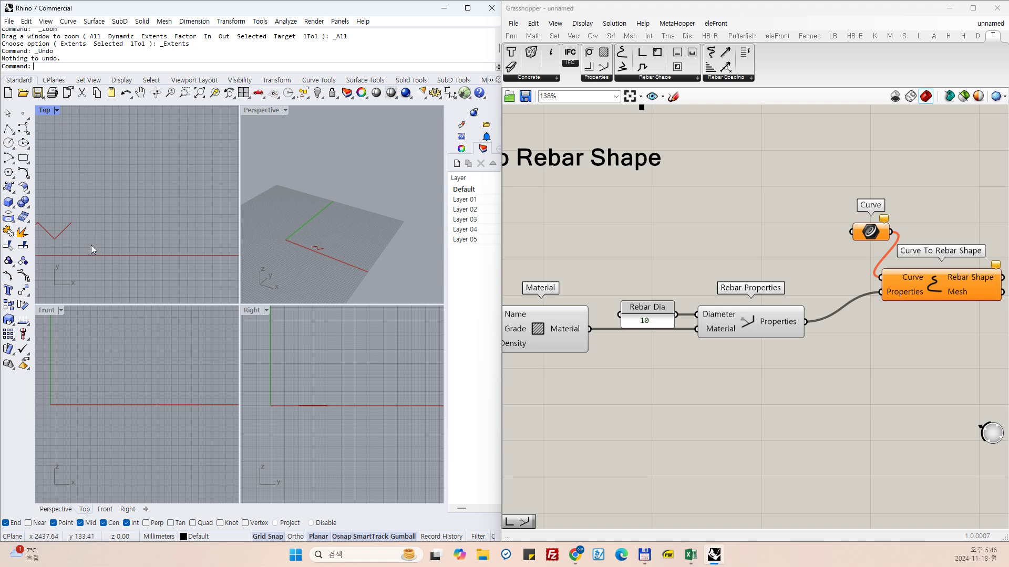
pyautogui.write('L')
pyautogui.press('Return')
pyautogui.click(98, 251)
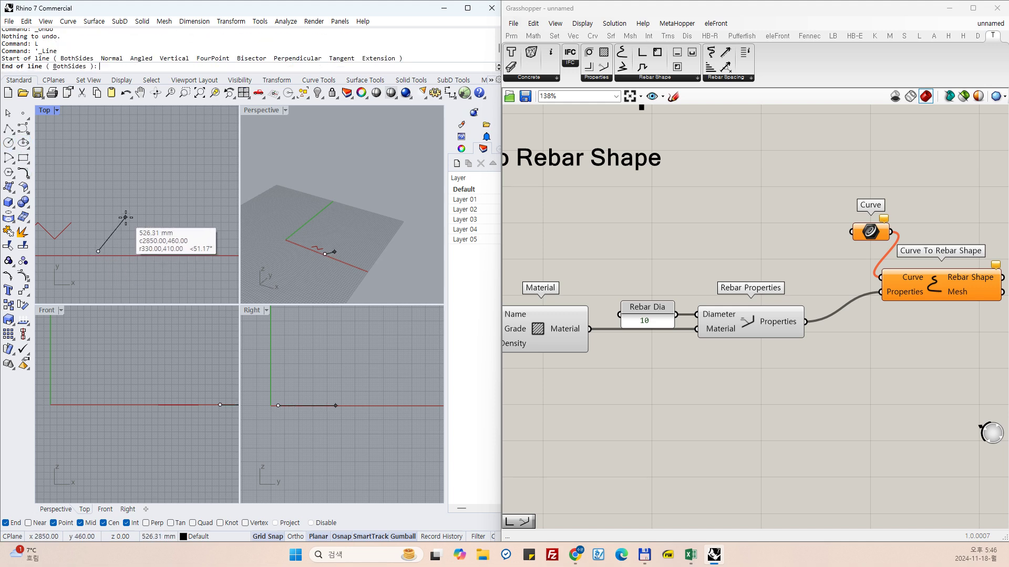
pyautogui.click(125, 218)
pyautogui.write('L')
pyautogui.press('Return')
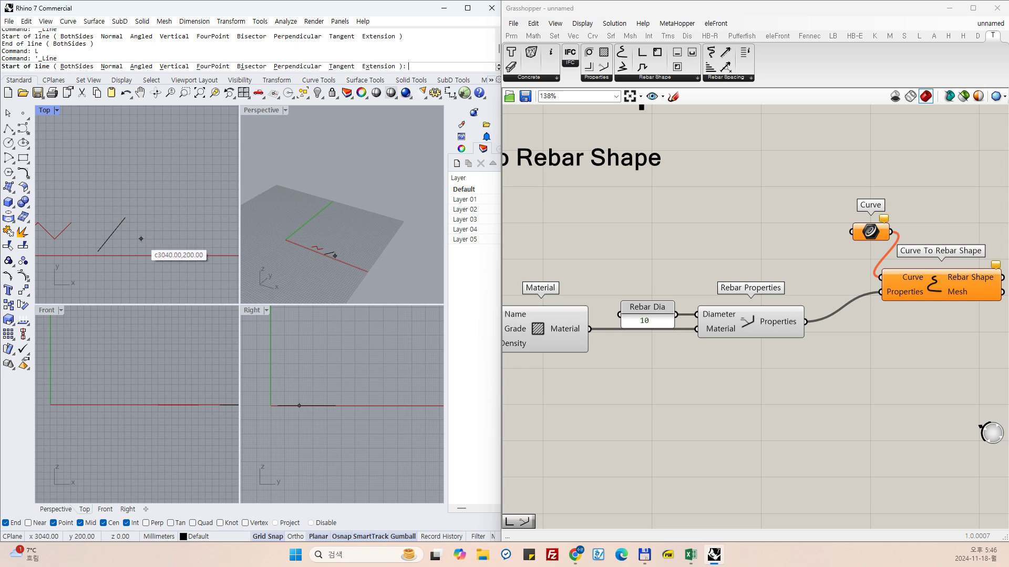
pyautogui.press('Escape')
# Draw a short arc to the right of the slanted line in Rhino's Top view.
pyautogui.write('arc')
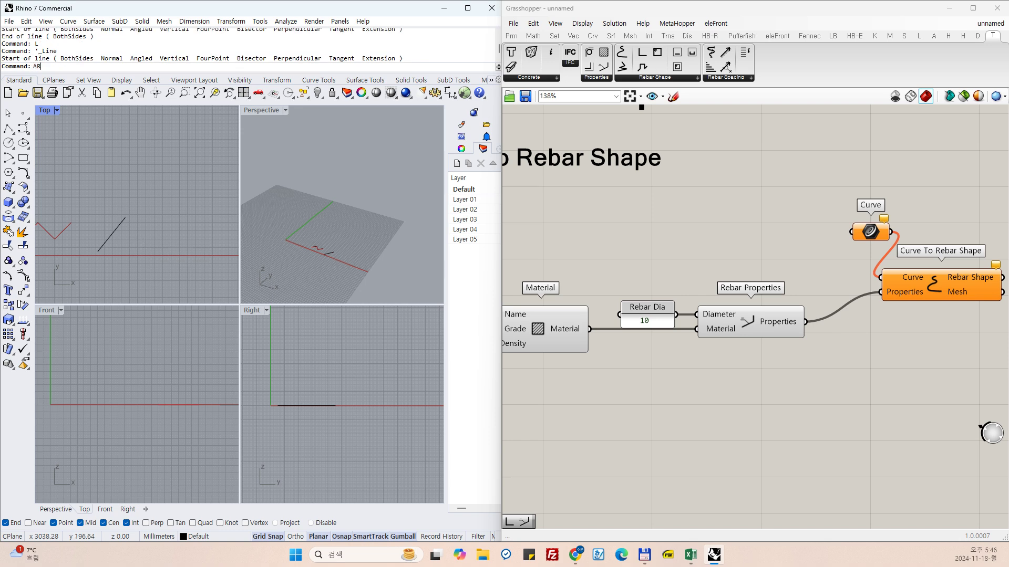
pyautogui.press('Return')
pyautogui.click(135, 239)
pyautogui.click(143, 227)
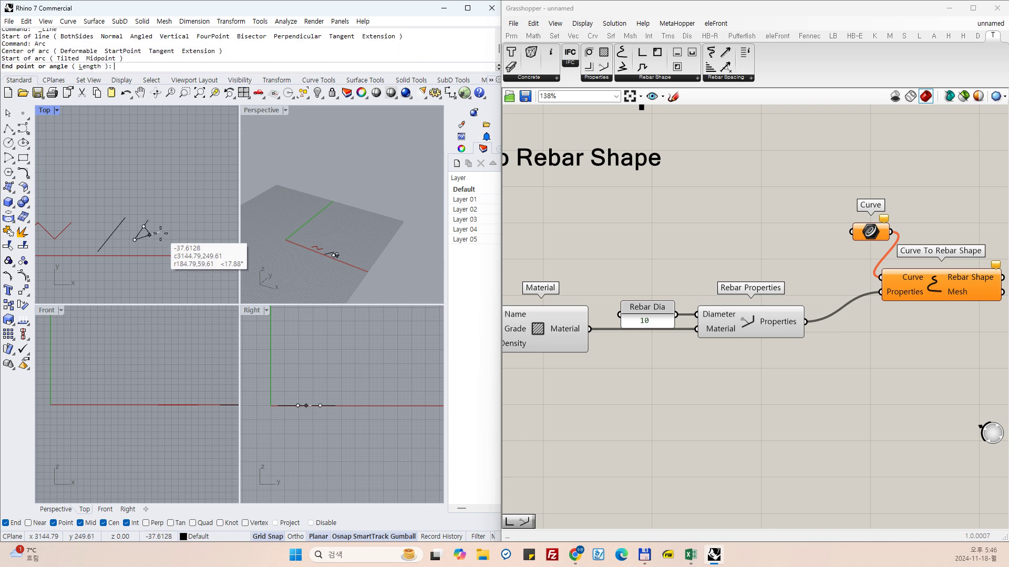
pyautogui.click(150, 240)
pyautogui.scroll(4, 162, 242)
pyautogui.press('Return')
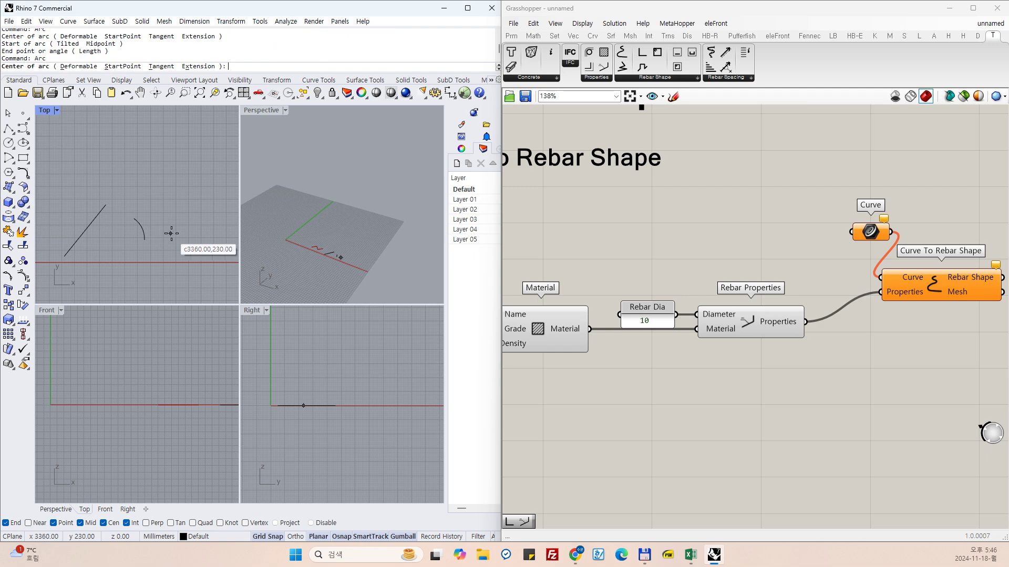
pyautogui.press('Escape')
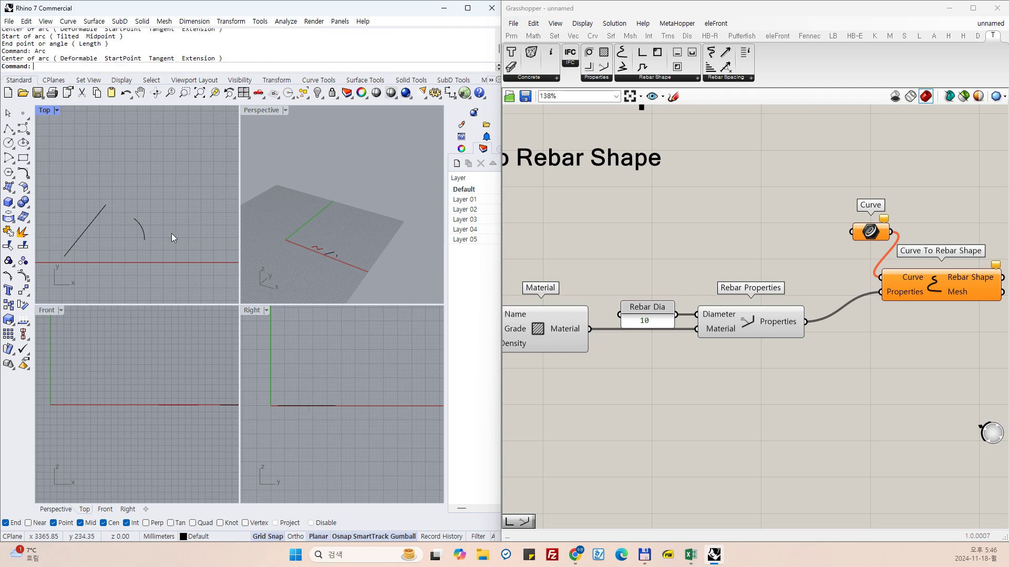
# Draw a circle from its center to the right of the arc in the Top view.
pyautogui.write('CI')
pyautogui.press('Return')
pyautogui.click(172, 233)
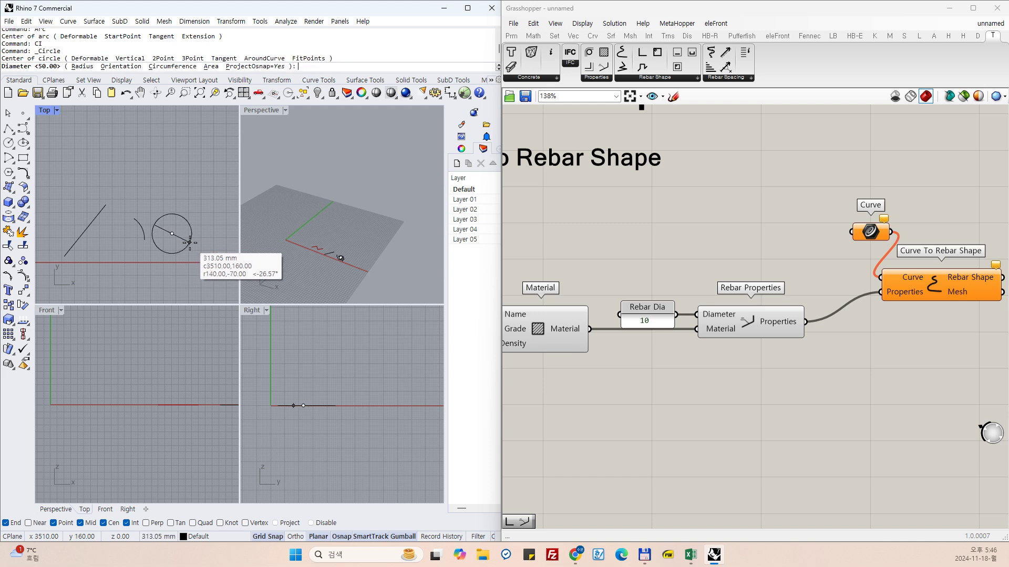
pyautogui.click(156, 240)
pyautogui.scroll(4, 152, 242)
# Move the arc and the circle together about 70 mm towards the slanted line.
pyautogui.write('m')
pyautogui.press('Return')
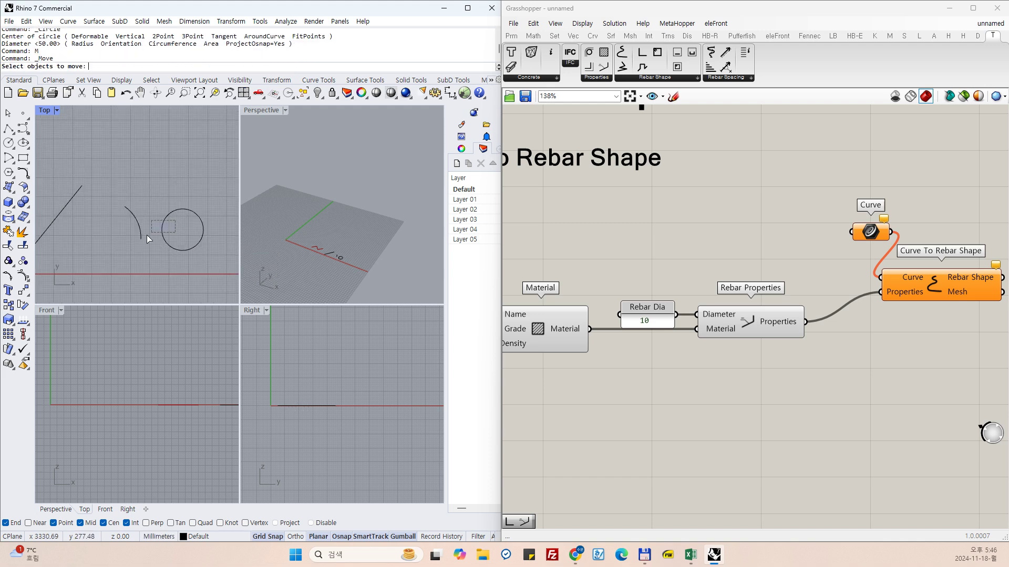
pyautogui.moveTo(208, 202); pyautogui.dragTo(141, 255)
pyautogui.press('Return')
pyautogui.click(154, 257)
pyautogui.click(140, 257)
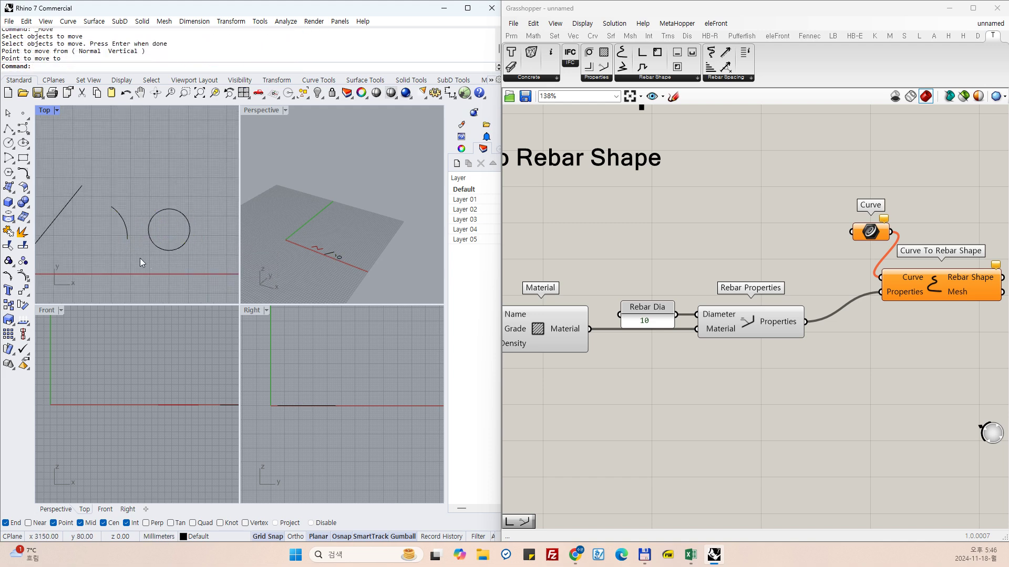
# Draw a wide, flat ellipse centered to the right of the circle in the Top view.
pyautogui.moveTo(141, 256); pyautogui.dragTo(115, 260, button='right')
pyautogui.write('E')
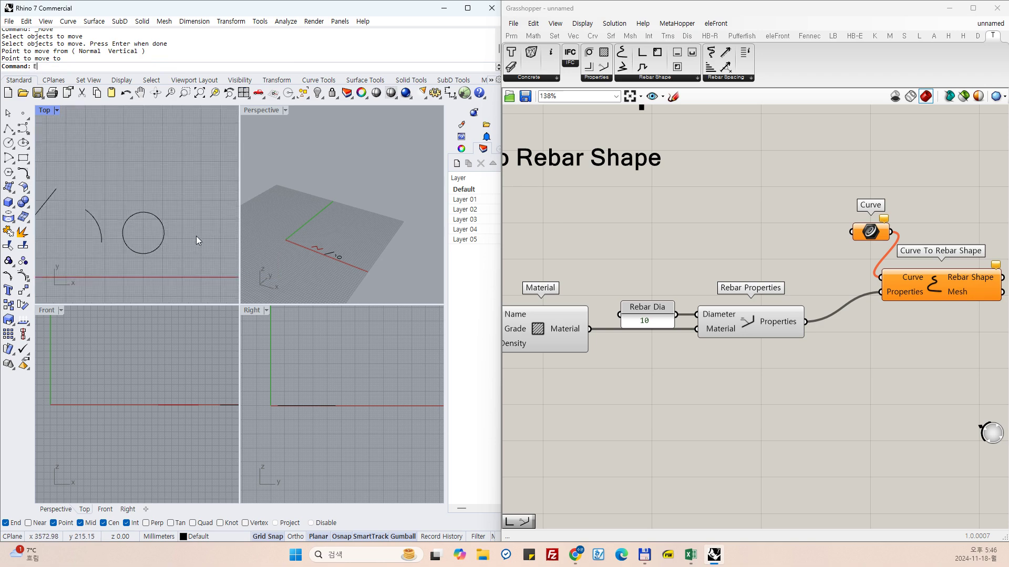
pyautogui.write('D')
pyautogui.press('BackSpace')
pyautogui.write('L')
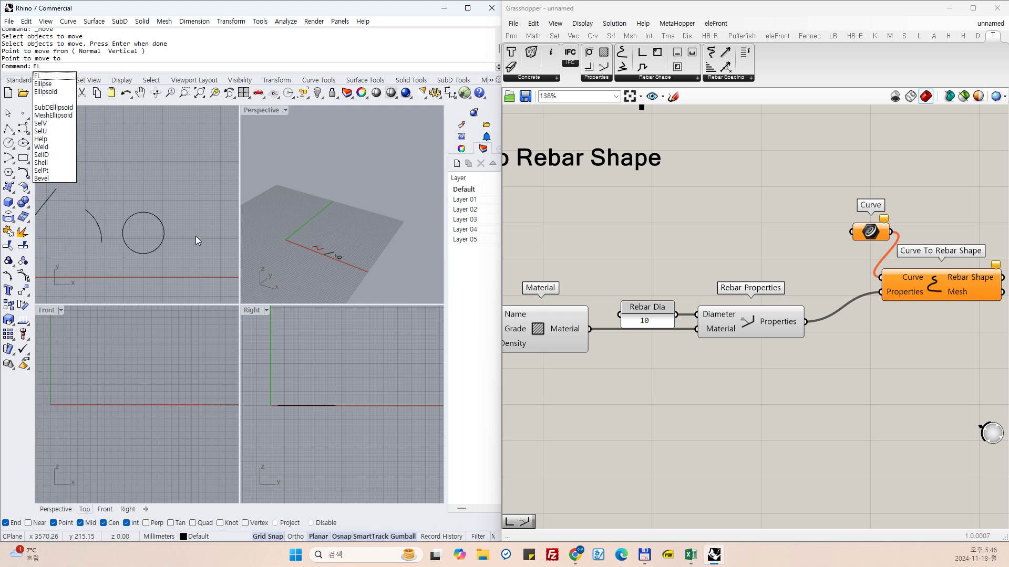
pyautogui.press('Down')
pyautogui.press('Return')
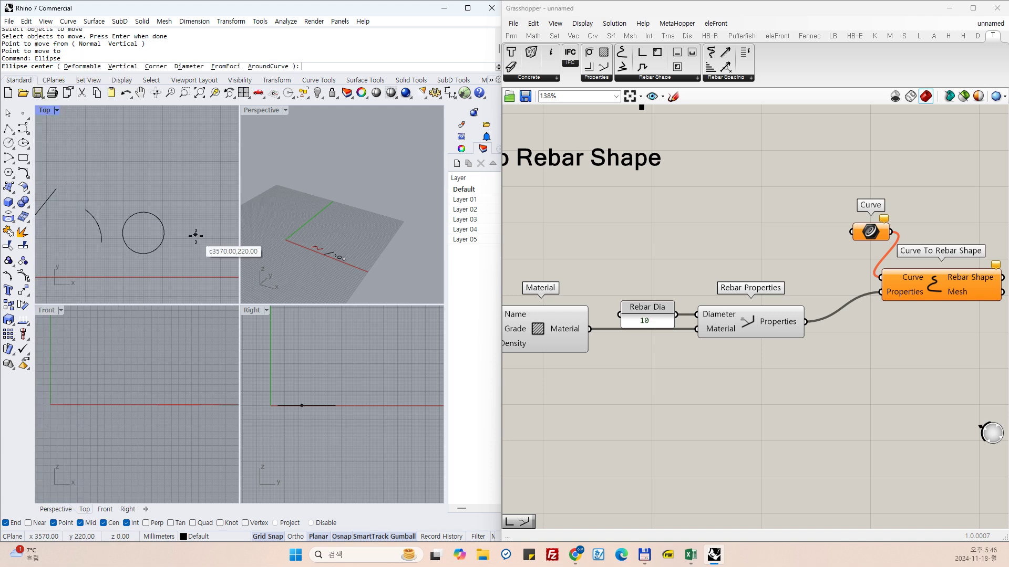
pyautogui.click(182, 236)
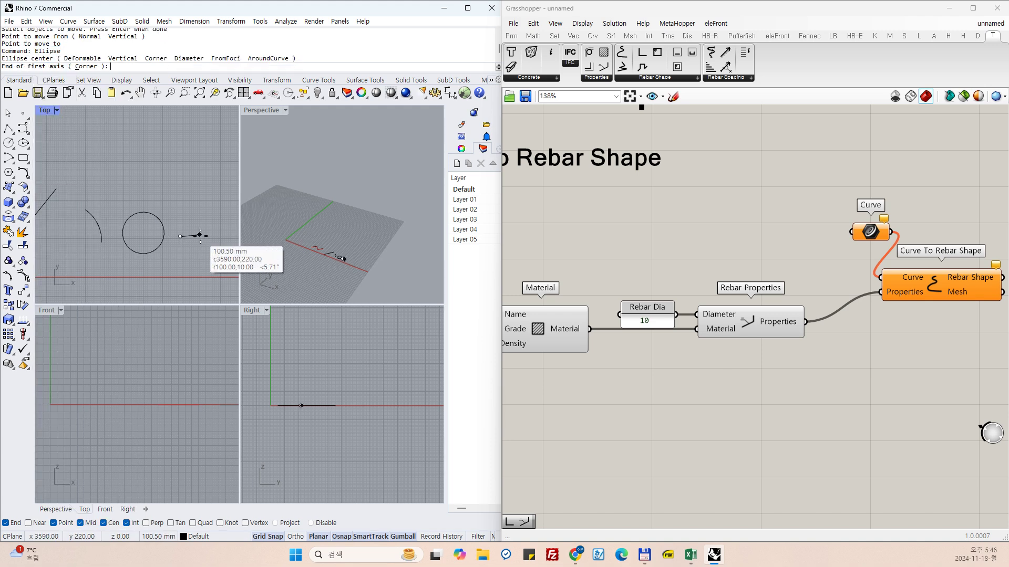
pyautogui.click(226, 238)
pyautogui.click(210, 223)
# Move the ellipse upward so that it sits above the circle.
pyautogui.write('M')
pyautogui.press('Return')
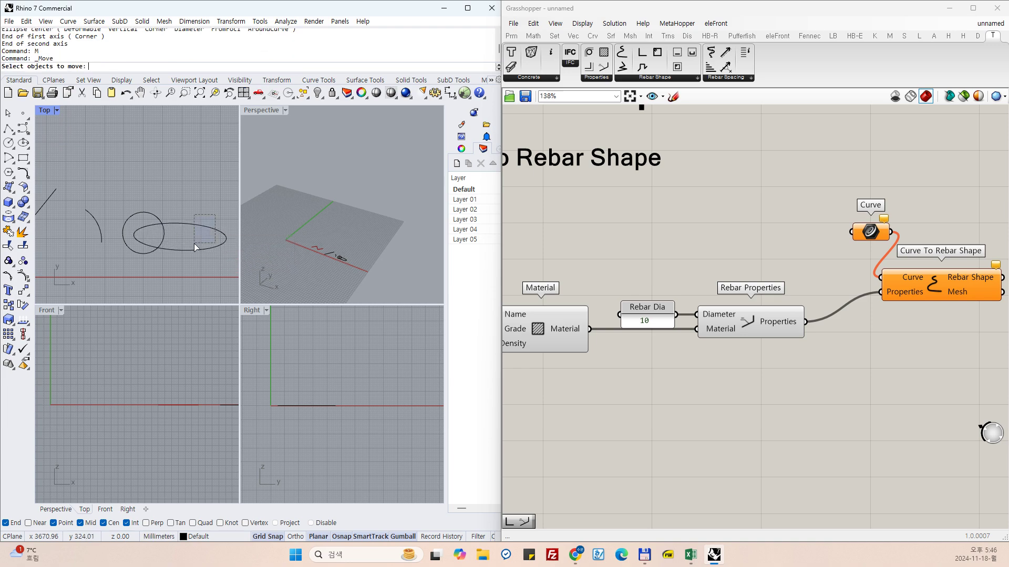
pyautogui.click(194, 245)
pyautogui.press('Return')
pyautogui.click(195, 212)
pyautogui.click(180, 160)
# Select the slanted line, arc, circle and ellipse together and maximize the Top viewport.
pyautogui.moveTo(181, 163); pyautogui.dragTo(64, 249)
pyautogui.scroll(-2, 260, 220)
pyautogui.scroll(-2, 201, 225)
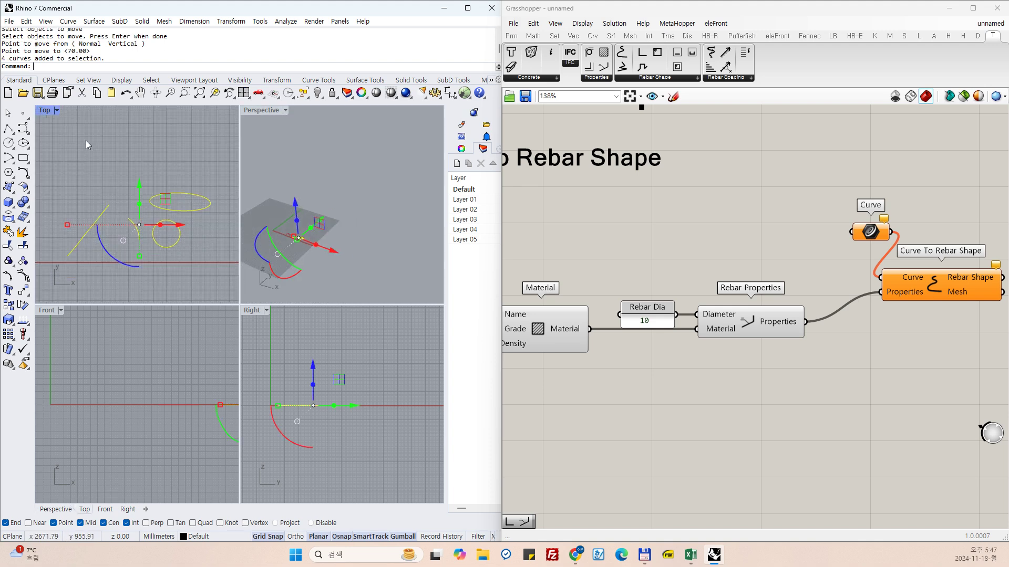
pyautogui.write('m')
pyautogui.press('Return')
pyautogui.click(56, 111)
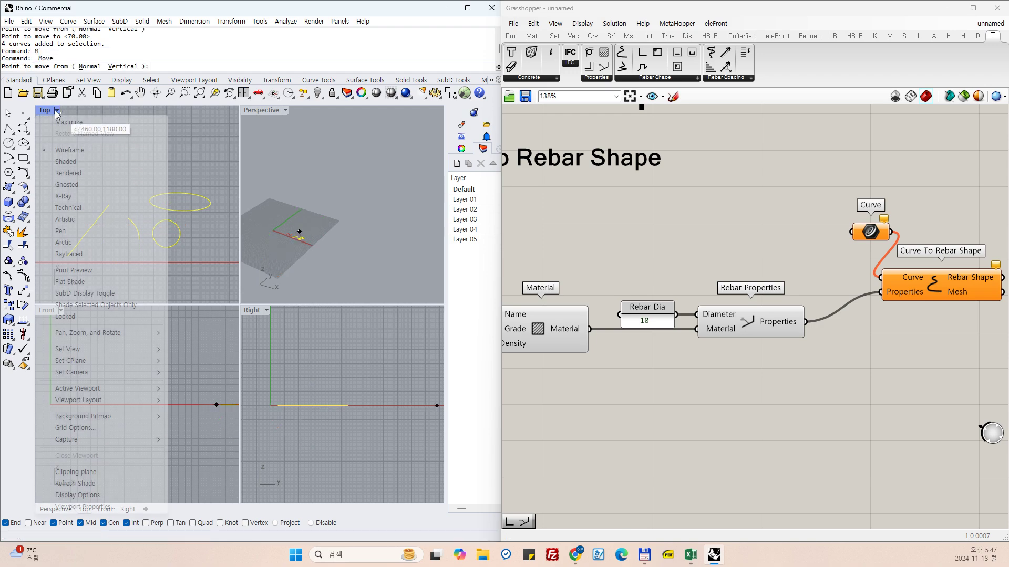
pyautogui.click(63, 121)
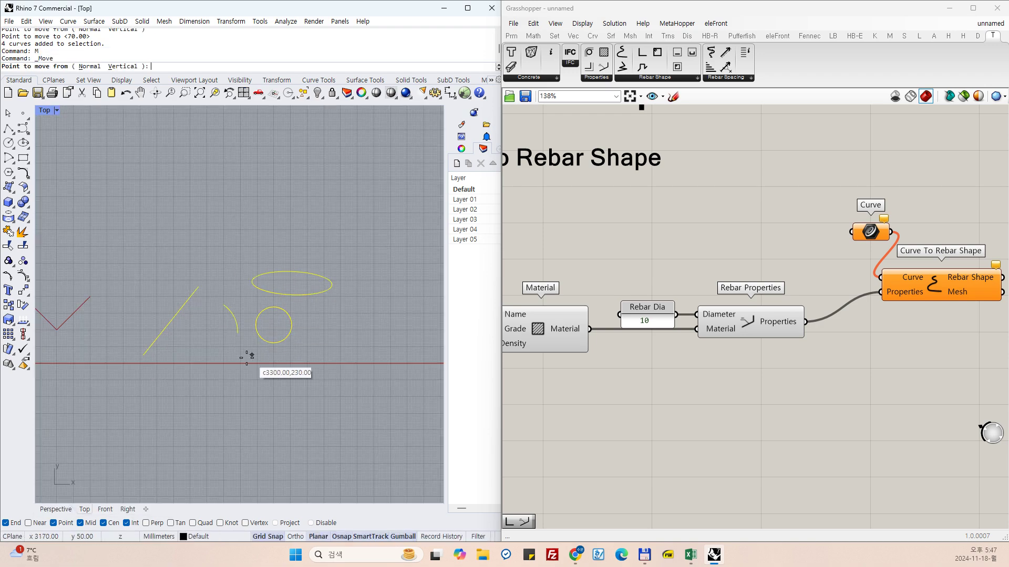
# Assign the four selected Rhino curves to the Grasshopper Curve parameter as multiple curves and end the pending Move command.
pyautogui.rightClick(878, 238)
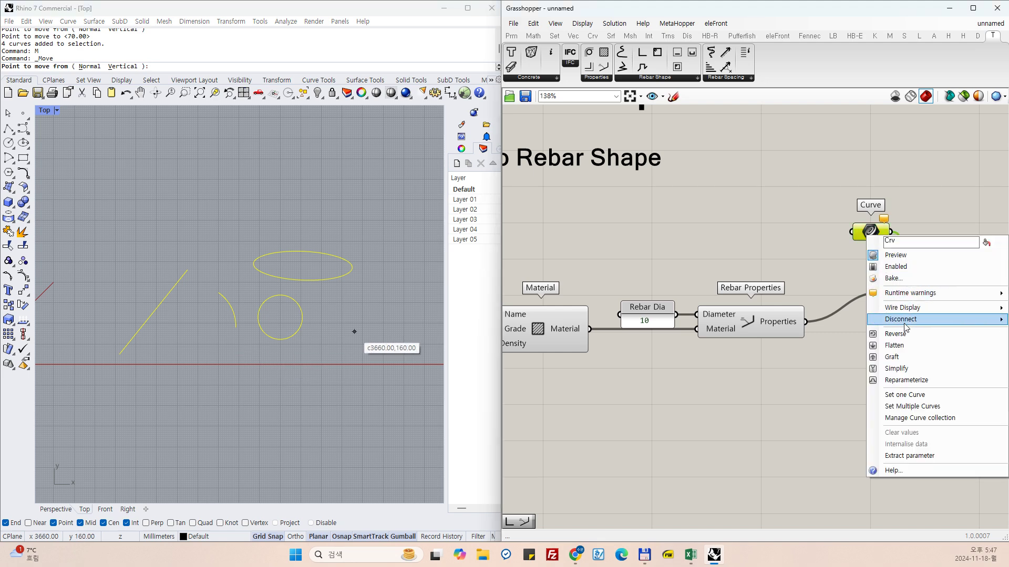
pyautogui.click(913, 406)
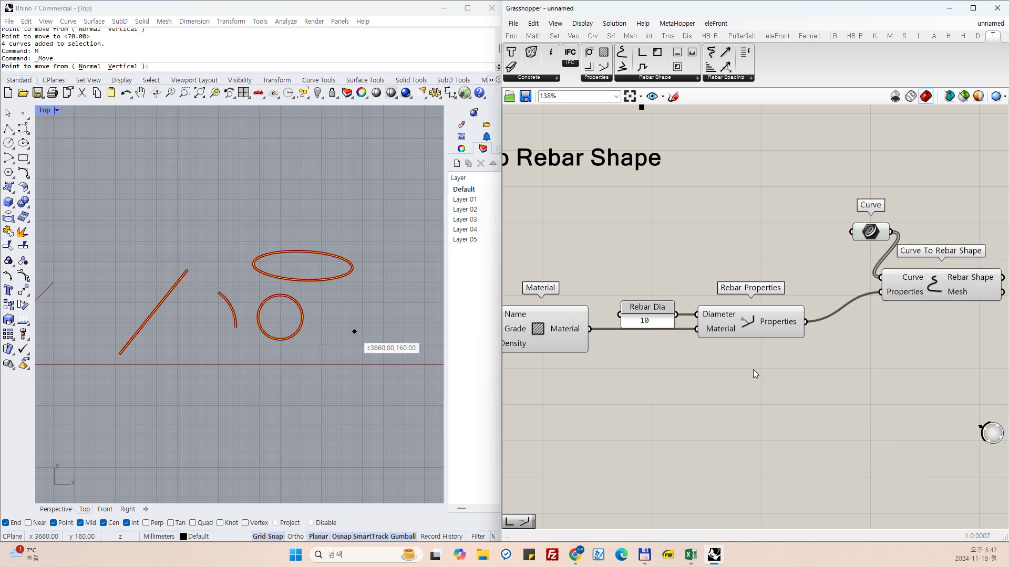
pyautogui.rightClick(262, 342)
pyautogui.press('Escape')
# Switch Rhino to the Perspective view and examine the rebar meshes on the line, arc, circle and ellipse up close.
pyautogui.scroll(-4, 268, 333)
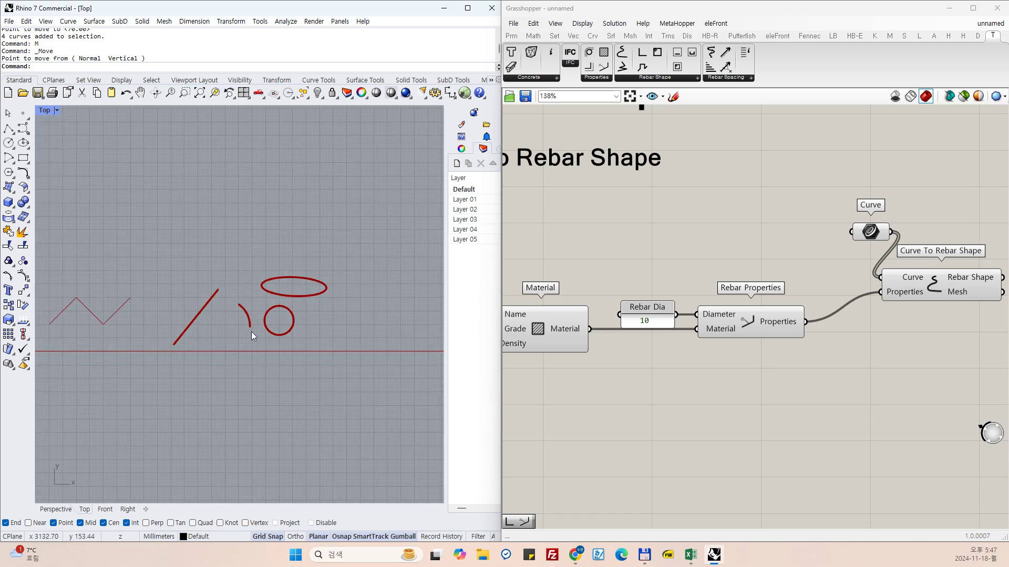
pyautogui.moveTo(251, 336); pyautogui.dragTo(312, 272, button='right')
pyautogui.click(55, 509)
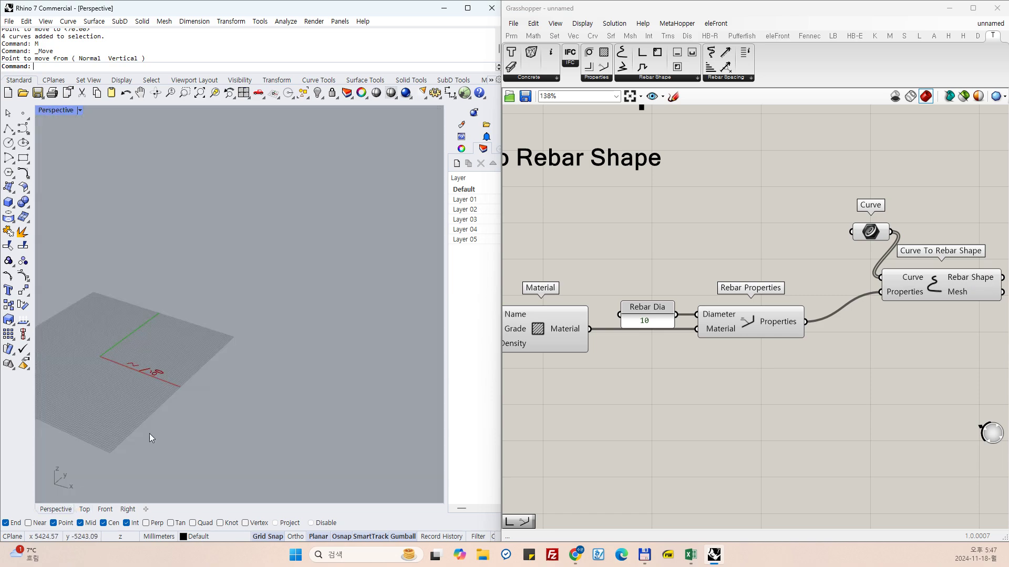
pyautogui.scroll(6, 228, 339)
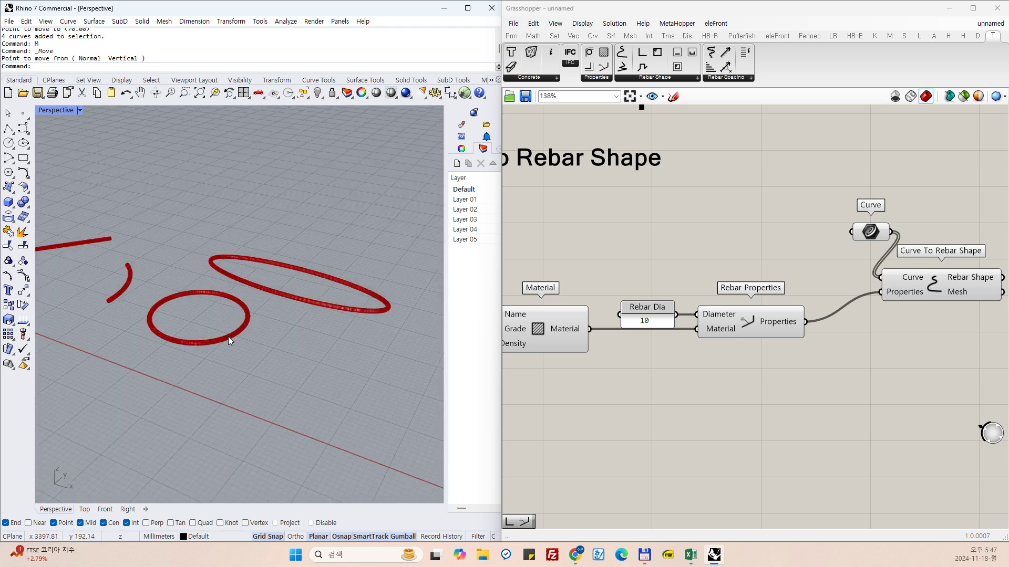
pyautogui.moveTo(228, 338); pyautogui.dragTo(273, 330, button='right')
# Shift the Curve parameter slightly left on the canvas and highlight the Curve To Rebar Shape output to inspect its meshes in Rhino.
pyautogui.moveTo(870, 232); pyautogui.dragTo(840, 238)
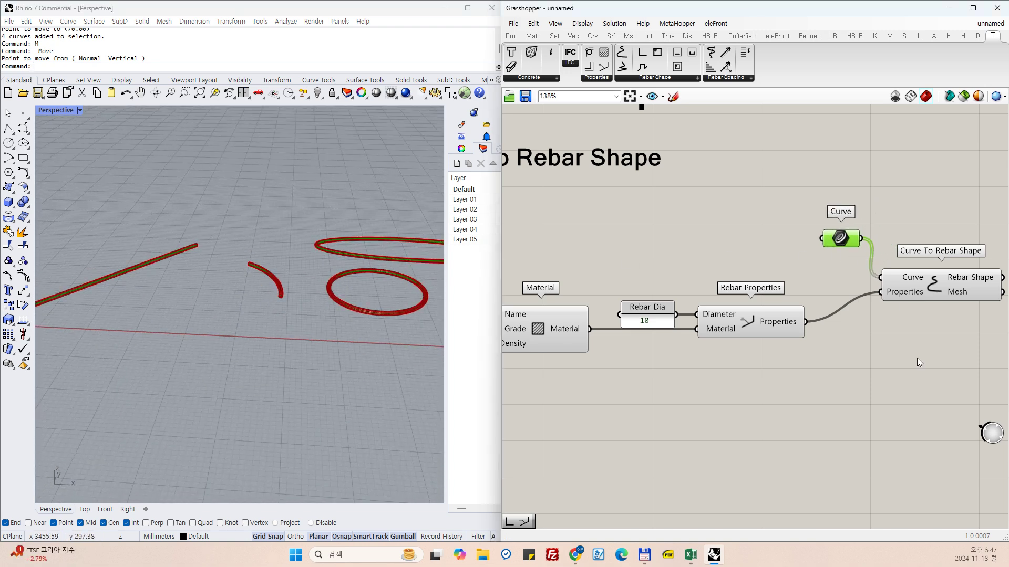
pyautogui.click(941, 292)
pyautogui.scroll(-4, 316, 324)
pyautogui.moveTo(317, 323); pyautogui.dragTo(348, 330, button='right')
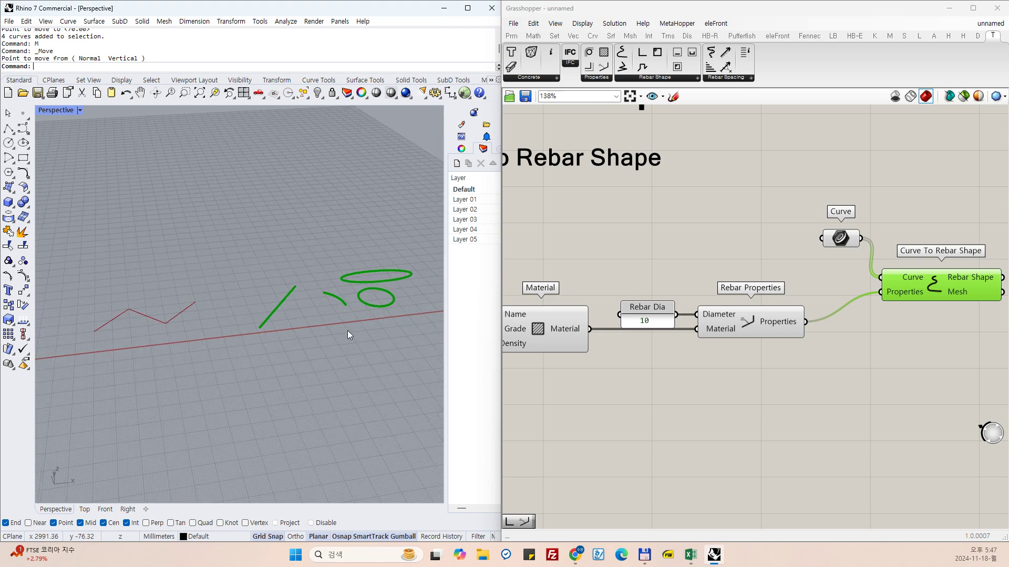
pyautogui.scroll(5, 378, 305)
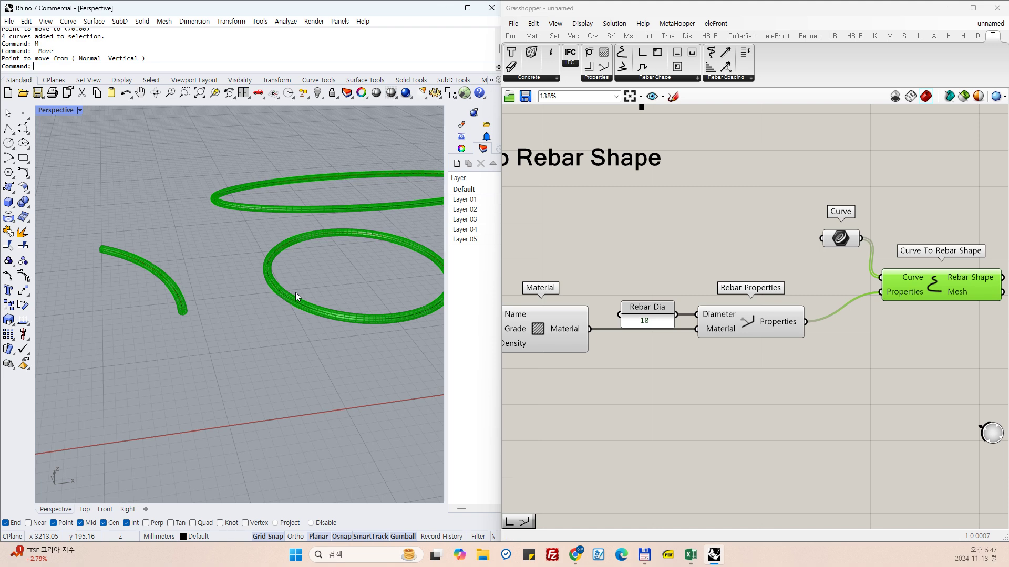
pyautogui.click(802, 388)
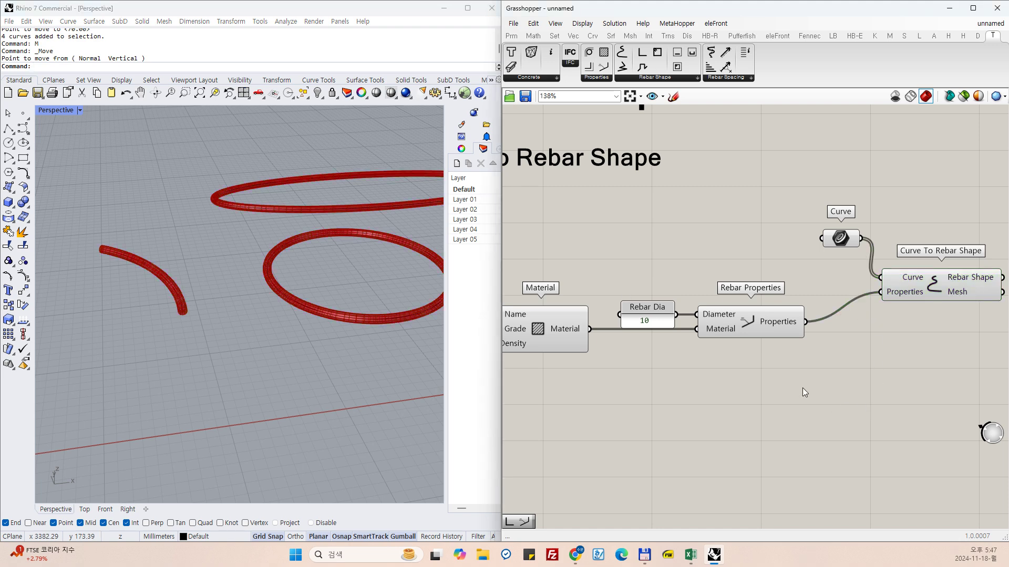
# Duplicate the "Curve to Rebar Shape" heading and place the copy below the Material and Rebar Properties components.
pyautogui.scroll(-3, 849, 266)
pyautogui.click(691, 223)
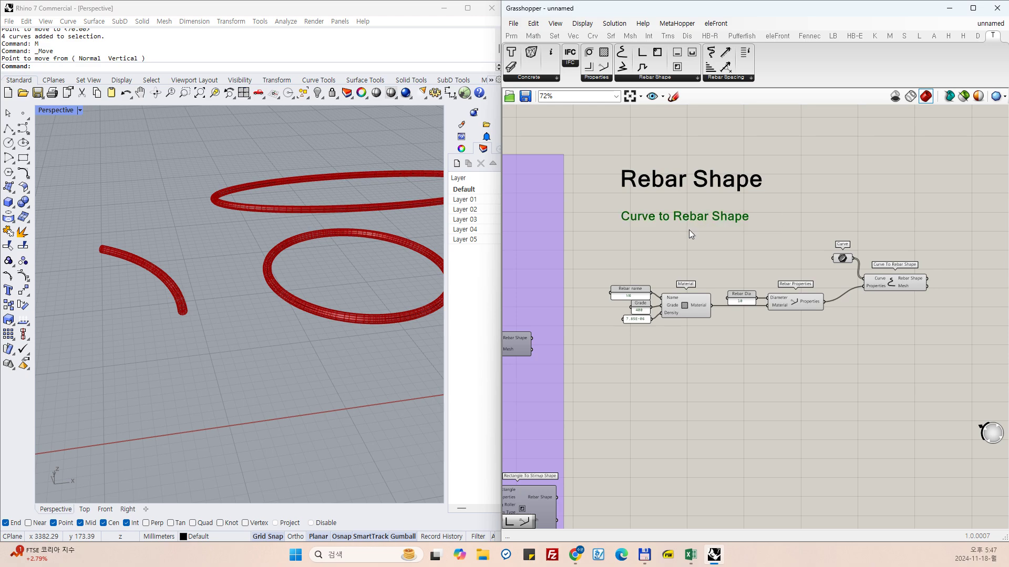
pyautogui.click(534, 23)
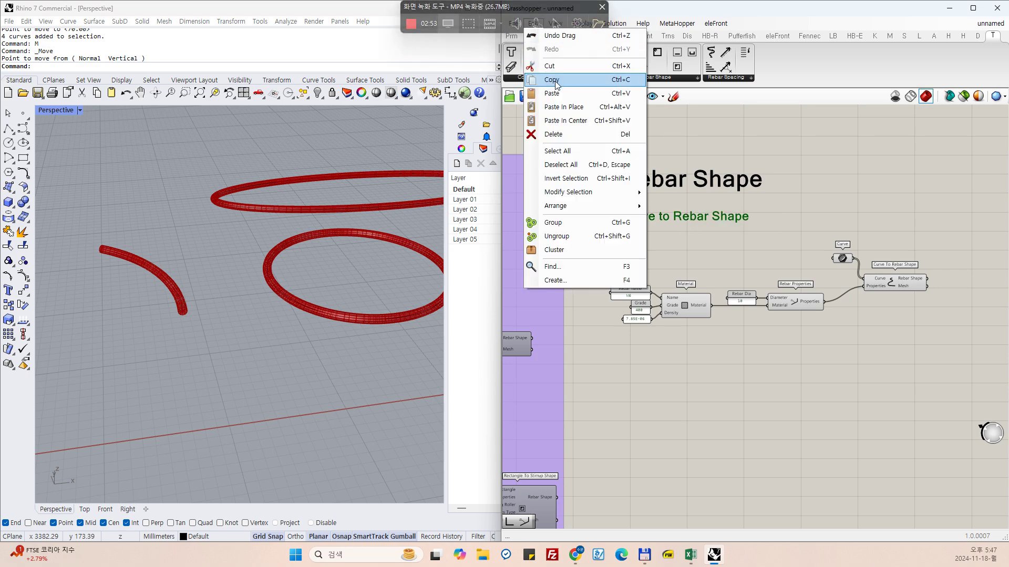
pyautogui.click(555, 81)
pyautogui.click(534, 23)
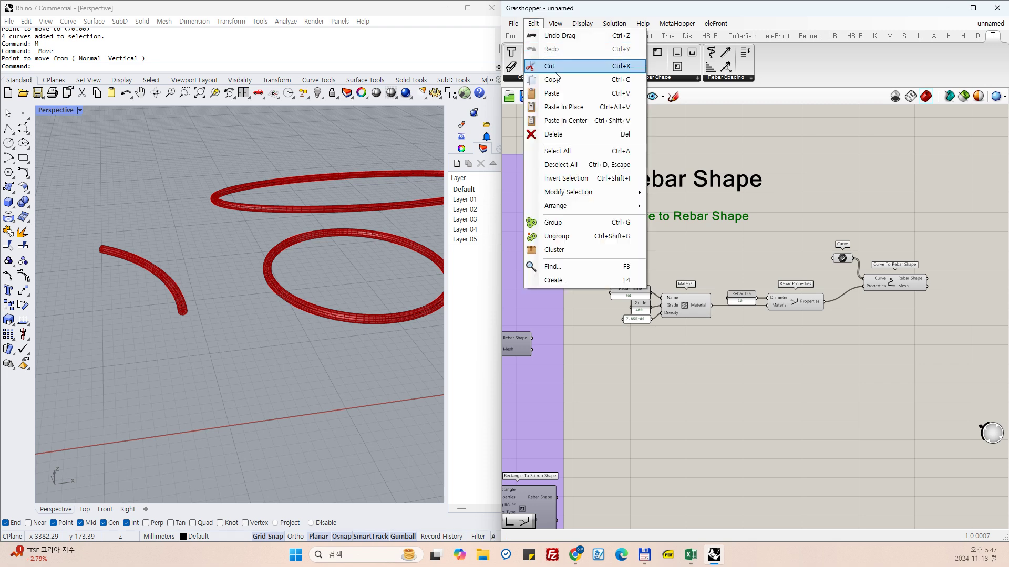
pyautogui.click(565, 101)
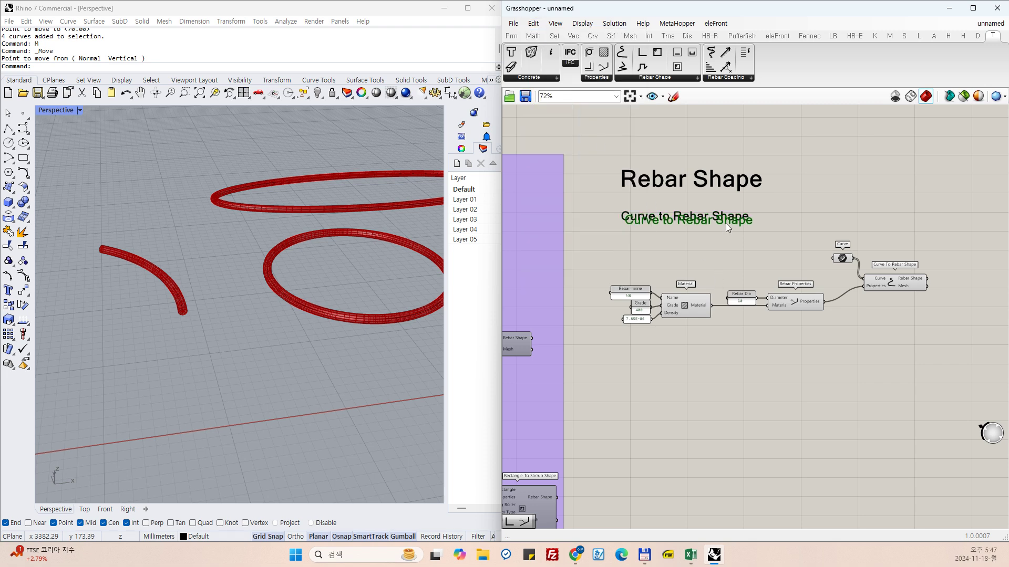
pyautogui.moveTo(726, 223); pyautogui.dragTo(727, 387)
# Change the copied heading's text to "Polyline To Rebar Shape" and deselect it.
pyautogui.doubleClick(724, 391)
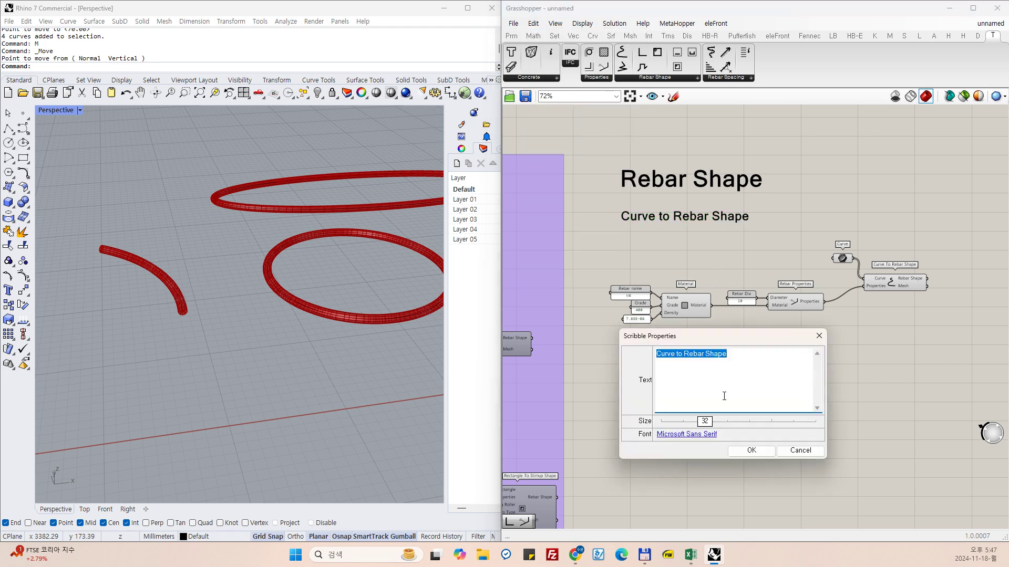
pyautogui.write('Polyline')
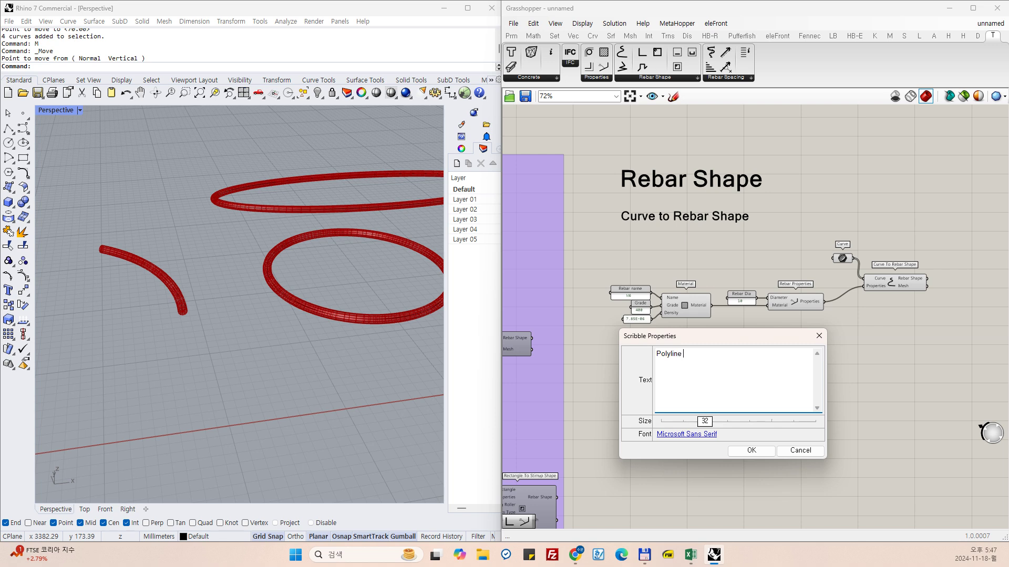
pyautogui.write(' To Rebar Shape')
pyautogui.click(751, 450)
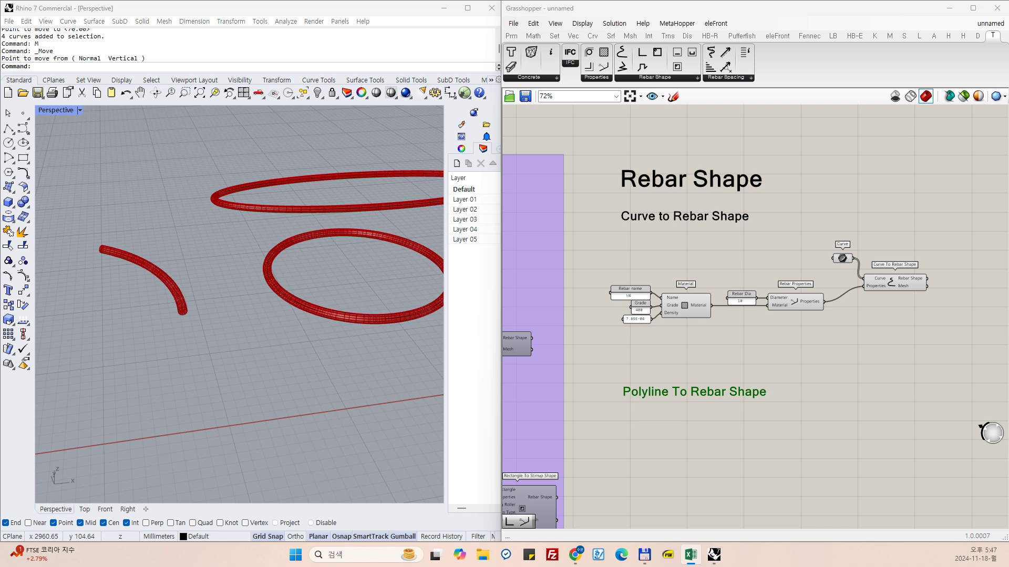
pyautogui.click(780, 436)
# Duplicate the Material and Rebar Properties components with their input panels and place the copies below the "Polyline To Rebar Shape" heading.
pyautogui.scroll(3, 772, 332)
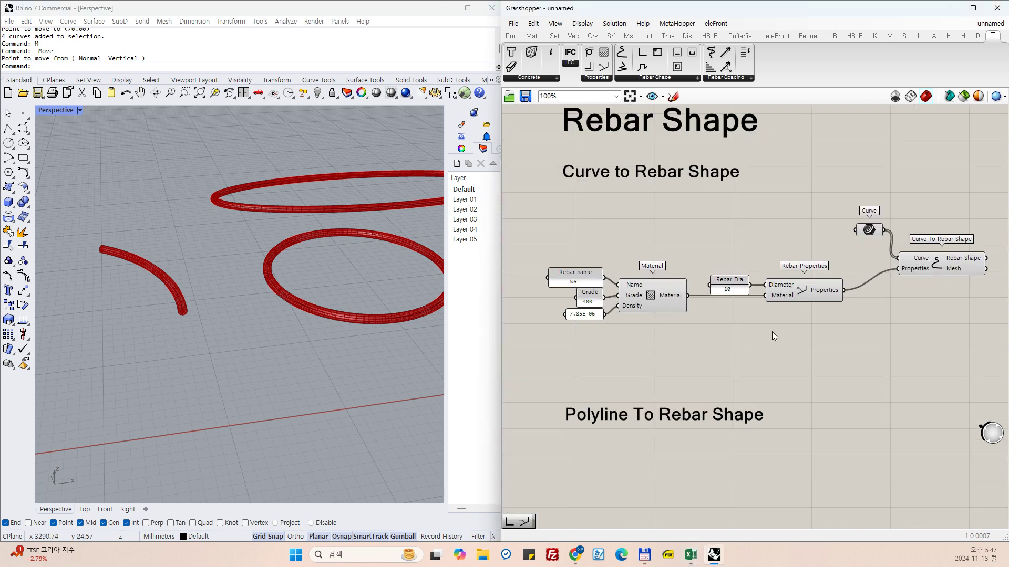
pyautogui.moveTo(850, 216); pyautogui.dragTo(544, 354)
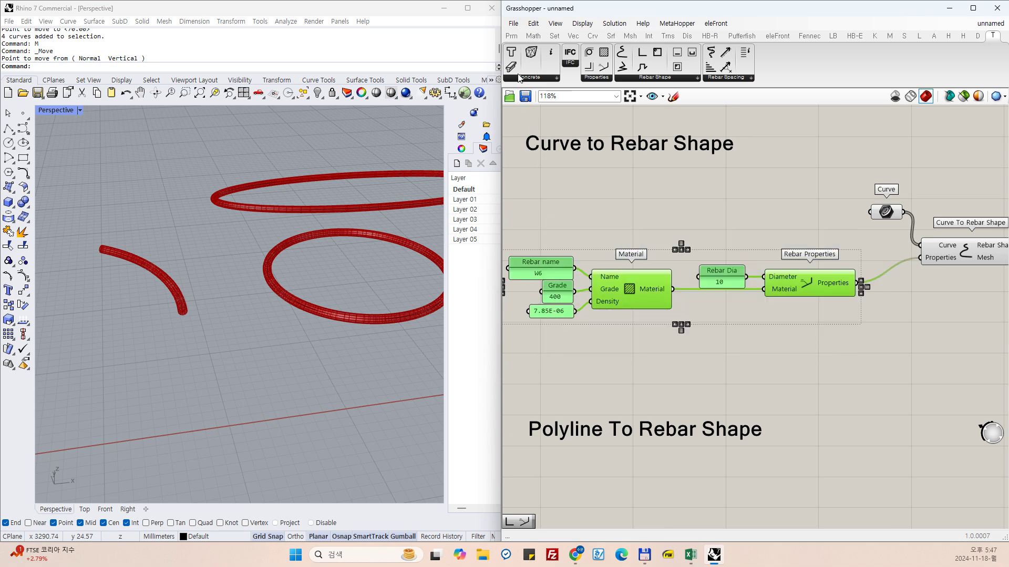
pyautogui.click(533, 23)
pyautogui.click(546, 79)
pyautogui.click(533, 23)
pyautogui.click(556, 97)
pyautogui.scroll(-2, 707, 244)
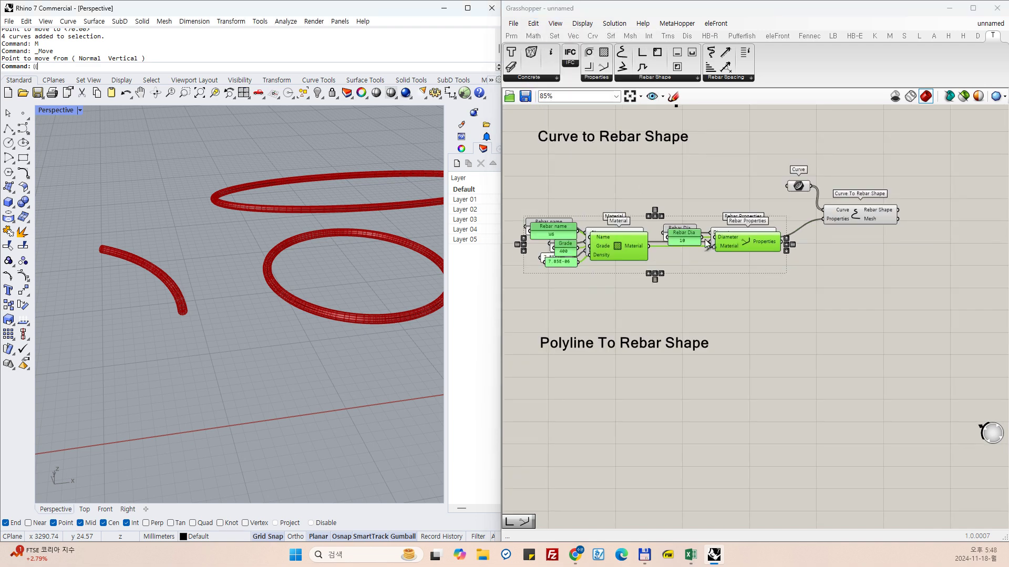
pyautogui.moveTo(745, 244); pyautogui.dragTo(764, 442)
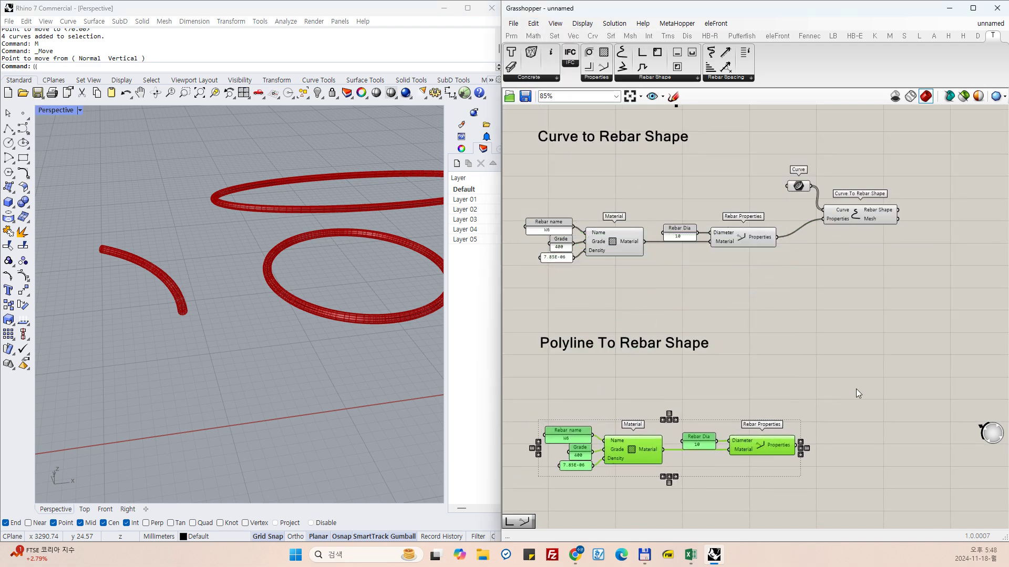
# Add PolyLine and Polyline To Rebar Shape components, wiring the polyline and the copied Rebar Properties output into the latter's Polyline and Properties inputs.
pyautogui.doubleClick(879, 384)
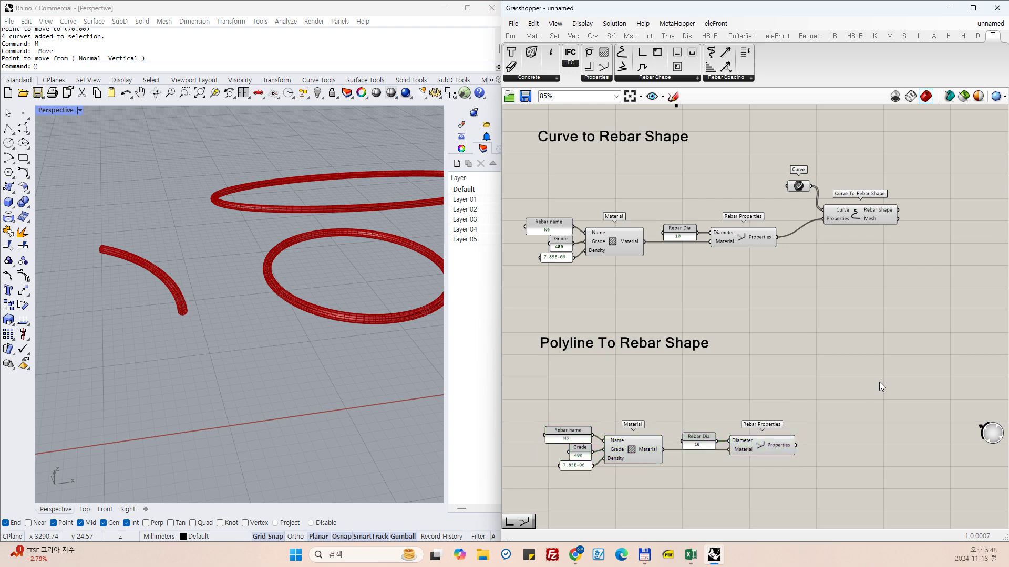
pyautogui.write('polu')
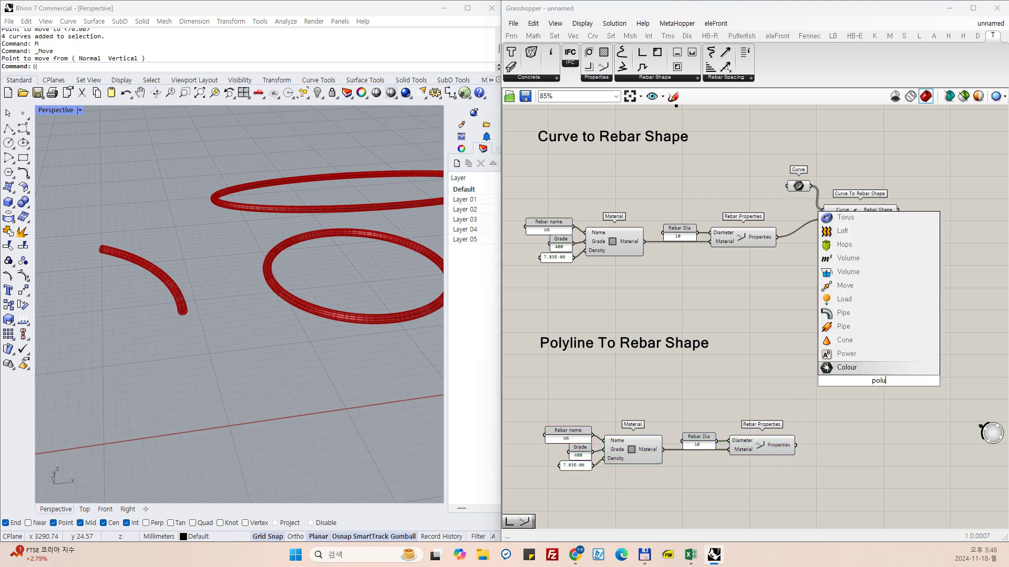
pyautogui.press('BackSpace')
pyautogui.write('y')
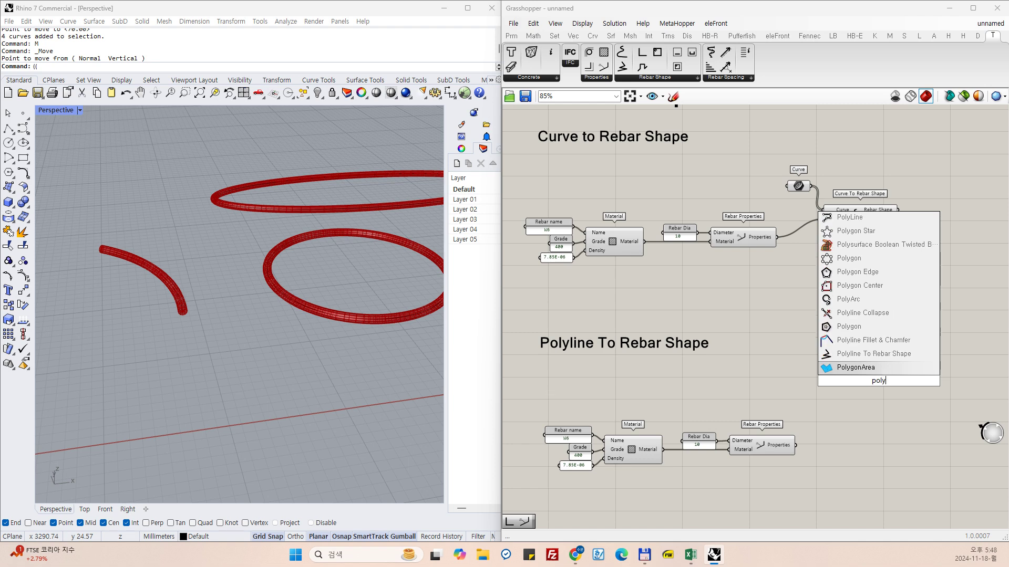
pyautogui.press('Up')
pyautogui.press('Up')
pyautogui.press('Up')
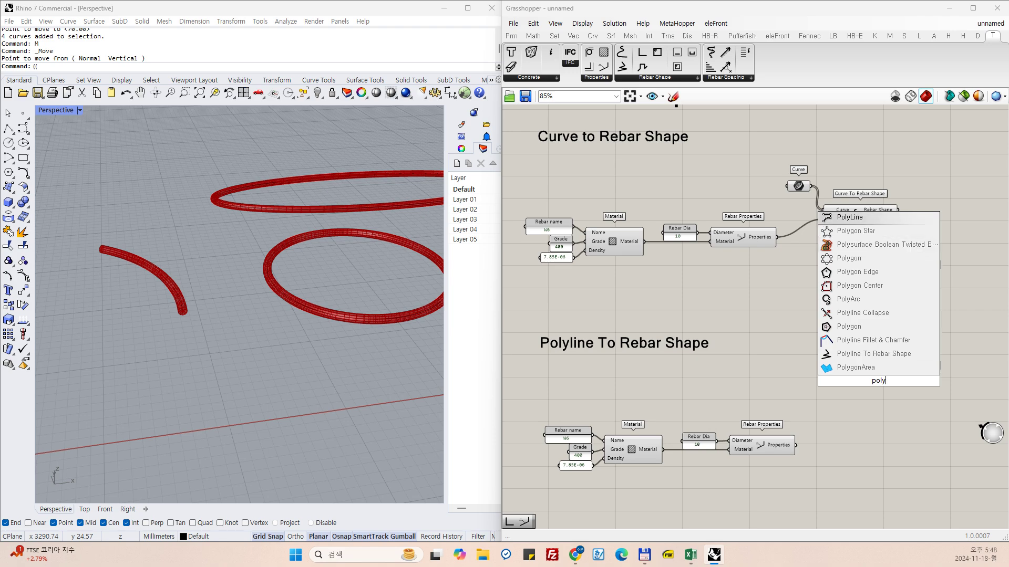
pyautogui.press('Return')
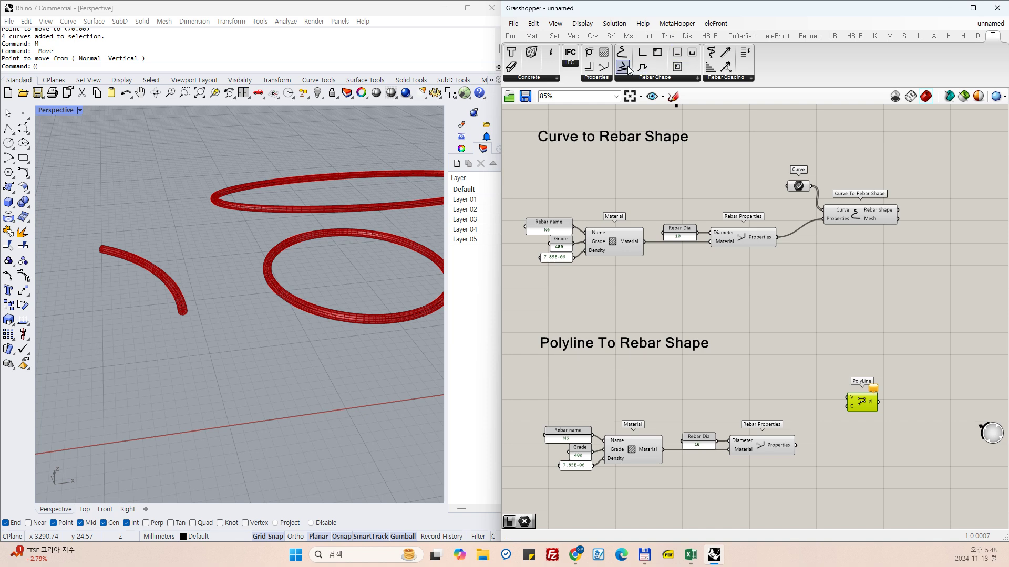
pyautogui.moveTo(629, 70); pyautogui.dragTo(874, 435)
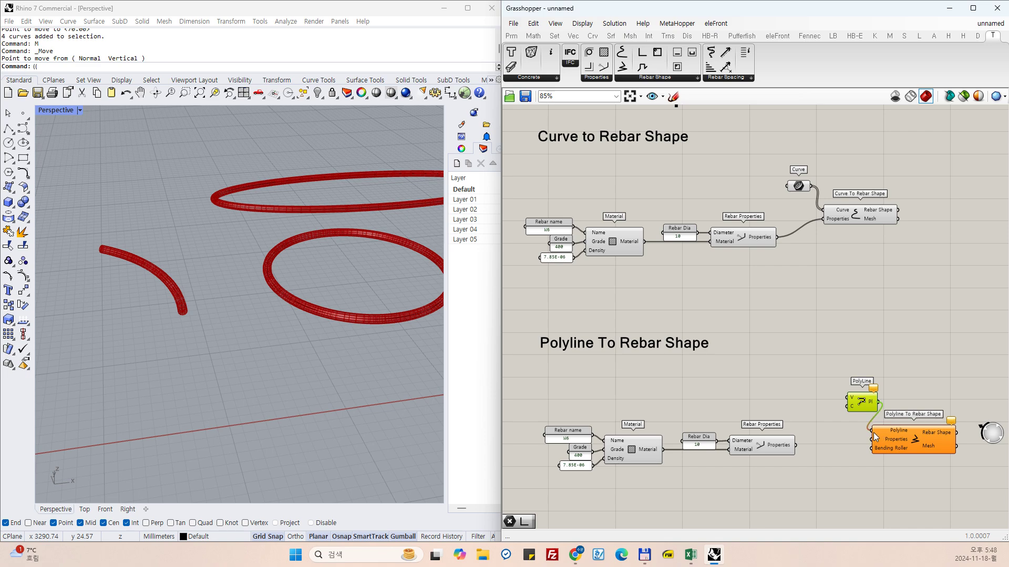
pyautogui.moveTo(796, 447); pyautogui.dragTo(865, 439)
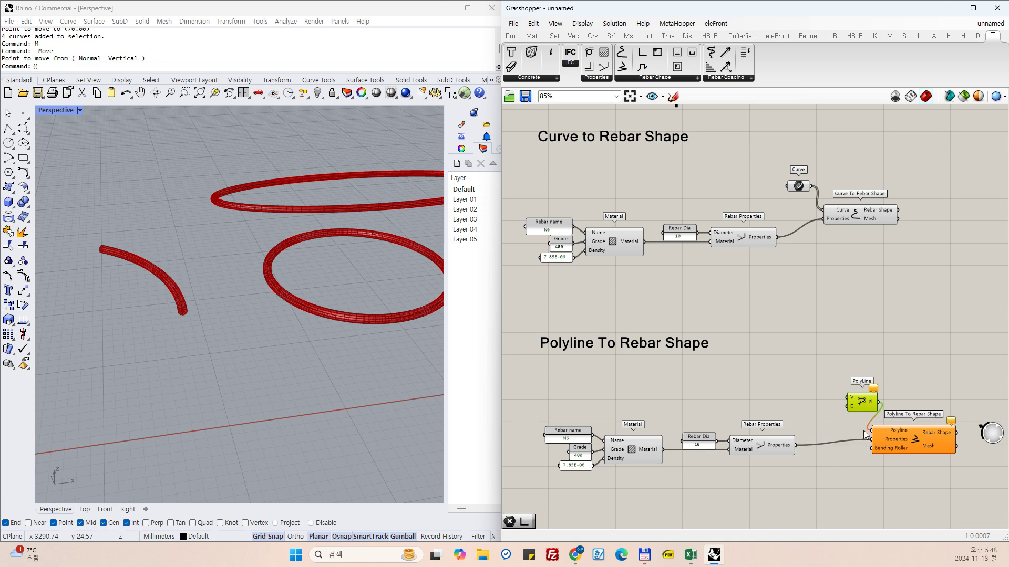
# Add a Point parameter, connect it to the PolyLine component's V input and place it just beside that component.
pyautogui.doubleClick(742, 387)
pyautogui.write(':o')
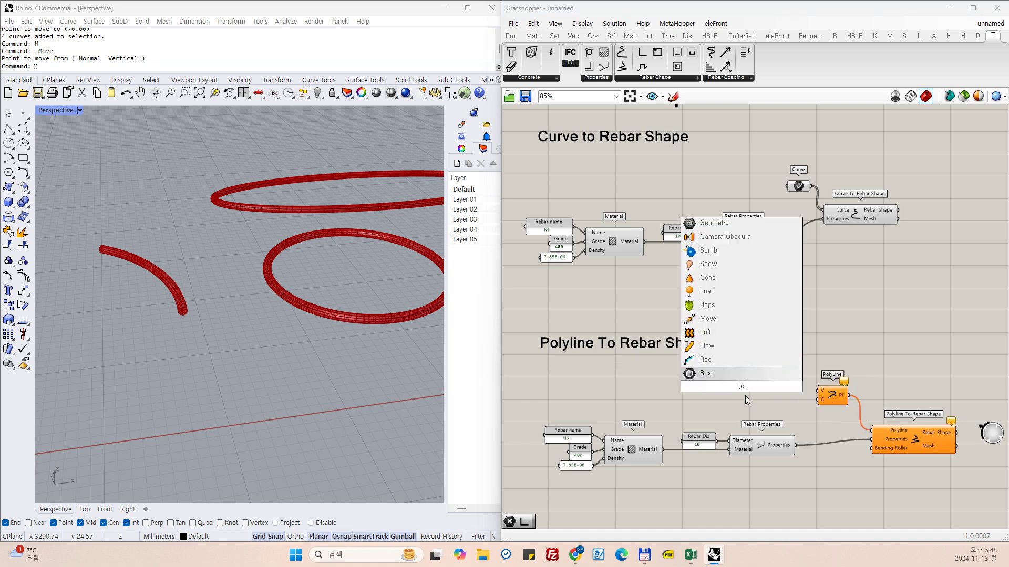
pyautogui.press('BackSpace')
pyautogui.press('BackSpace')
pyautogui.write('point')
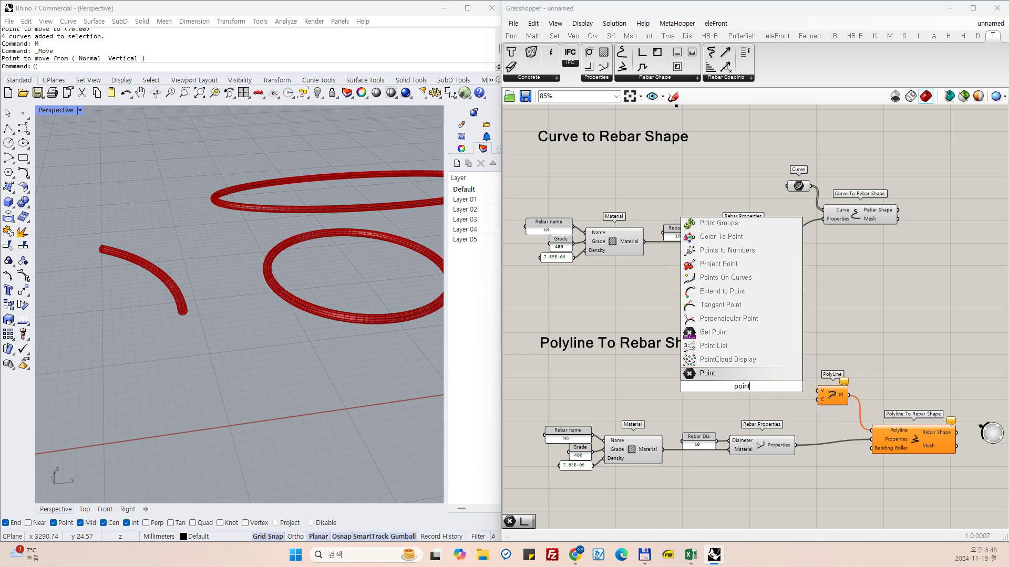
pyautogui.press('Return')
pyautogui.moveTo(754, 387); pyautogui.dragTo(811, 398)
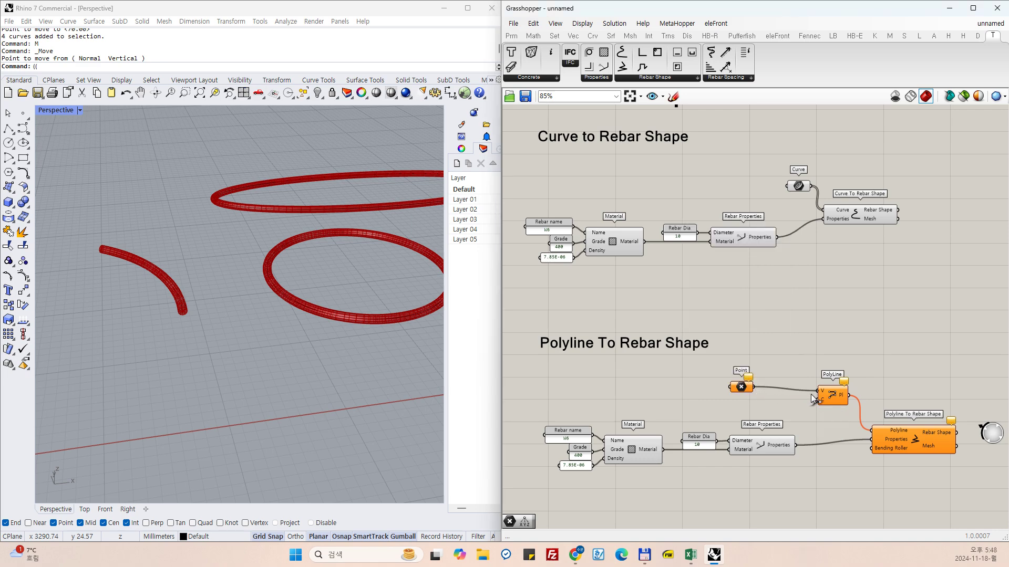
pyautogui.moveTo(741, 389); pyautogui.dragTo(775, 393)
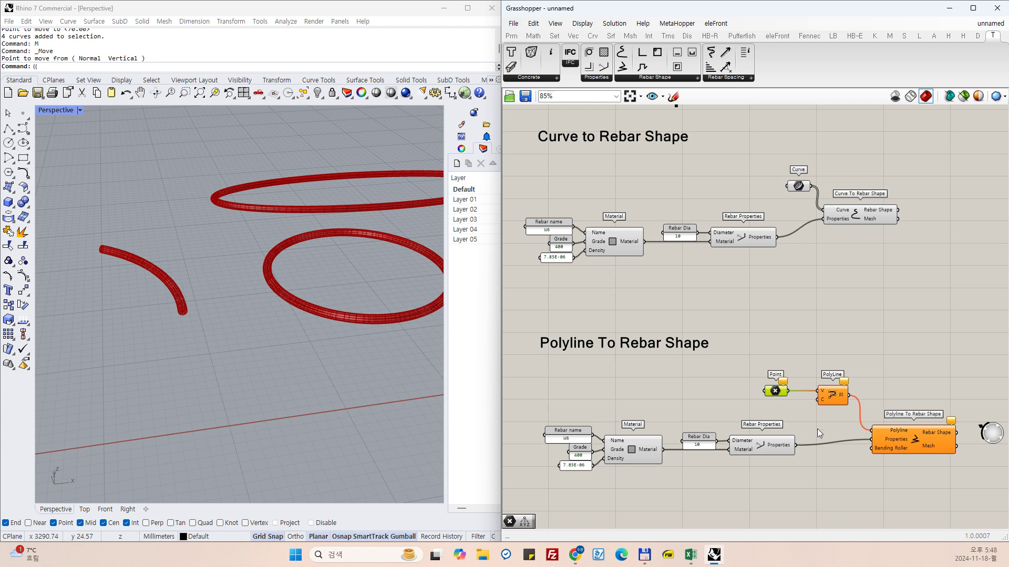
# Copy the Bending Roller component with its Diameter slider from the purple group, place it below Rebar Properties and connect it to Polyline To Rebar Shape.
pyautogui.scroll(-3, 818, 429)
pyautogui.scroll(2, 631, 462)
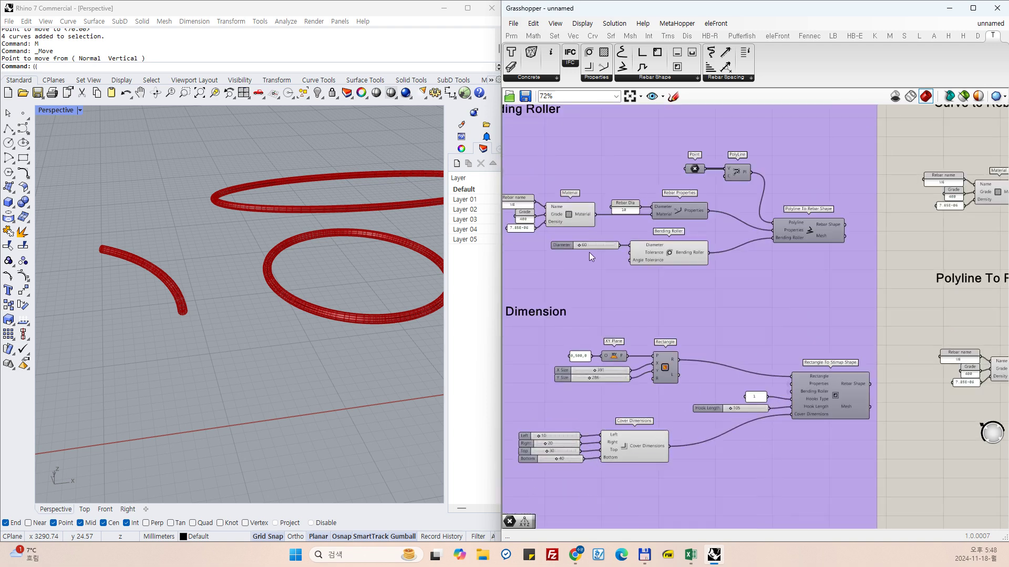
pyautogui.click(566, 243)
pyautogui.keyDown('shift'); pyautogui.click(679, 256); pyautogui.keyUp('shift')
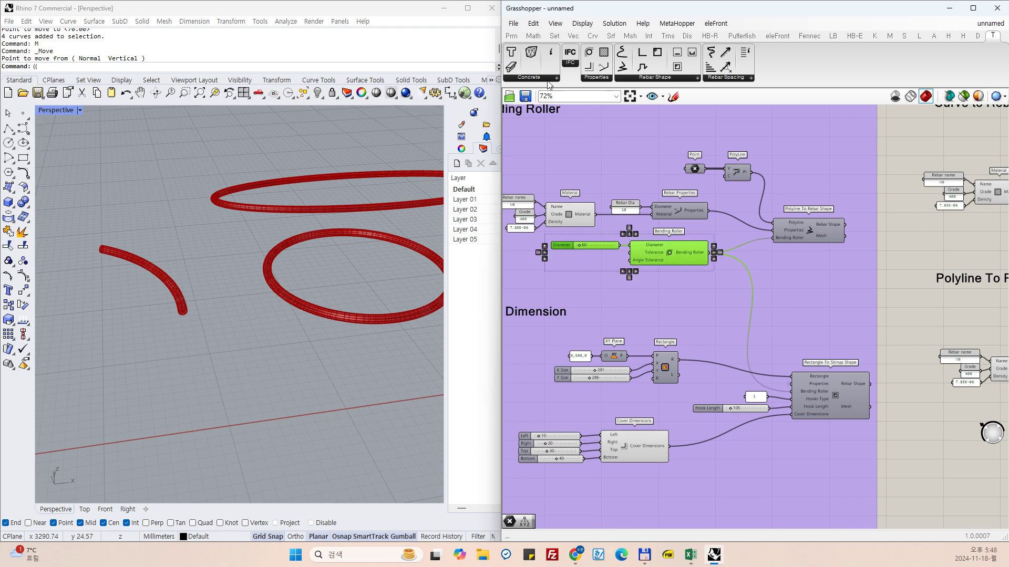
pyautogui.click(534, 23)
pyautogui.click(551, 79)
pyautogui.click(487, 249)
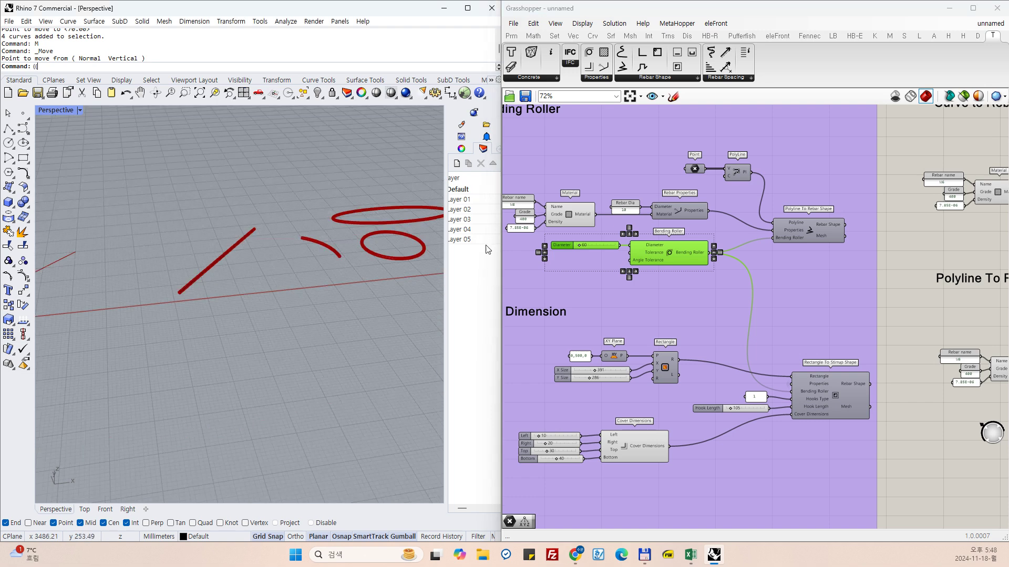
pyautogui.click(533, 23)
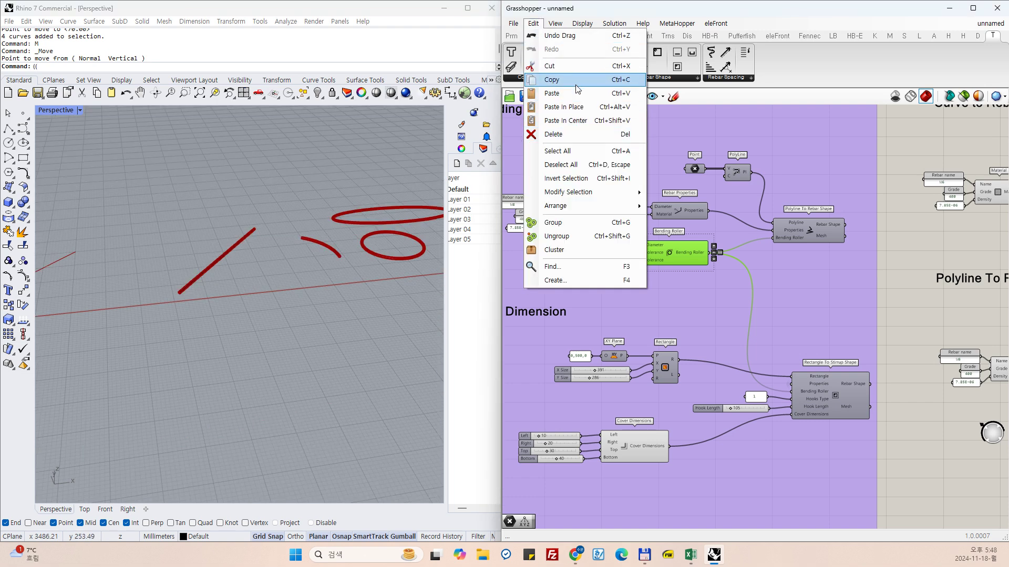
pyautogui.click(575, 94)
pyautogui.scroll(-5, 626, 261)
pyautogui.moveTo(626, 260); pyautogui.dragTo(887, 227)
pyautogui.scroll(6, 835, 336)
pyautogui.click(840, 337)
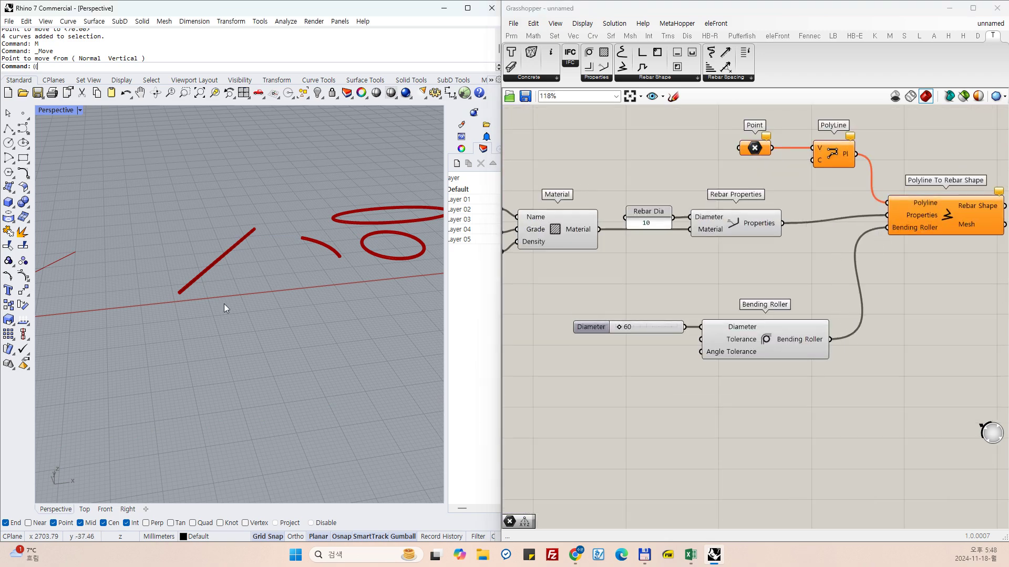
# In Rhino's Top view, place four point objects at about (3800,100), (4200,100), (4200,600) and (4000,500).
pyautogui.scroll(-3, 223, 304)
pyautogui.scroll(5, 293, 310)
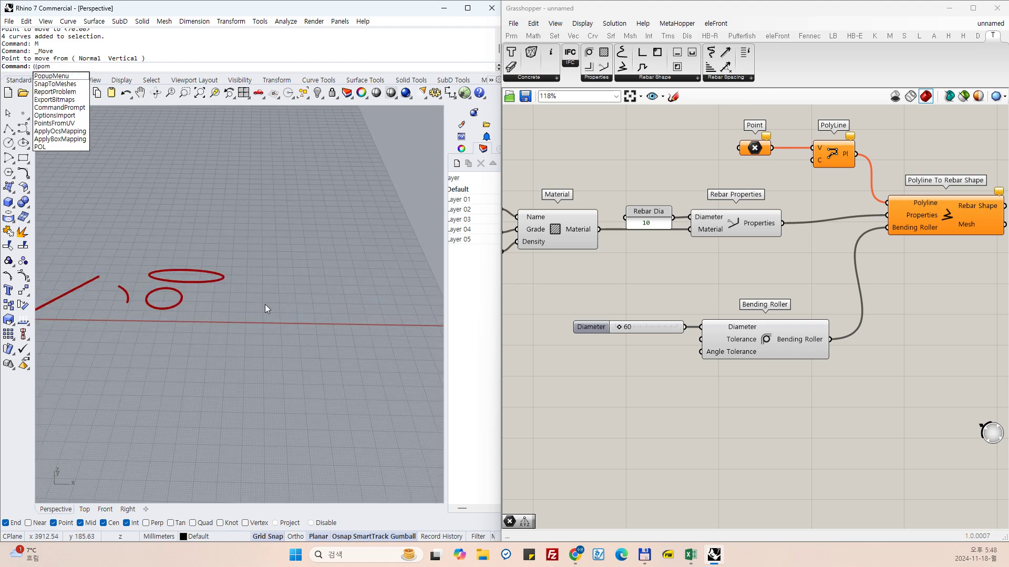
pyautogui.press('Escape')
pyautogui.write('P')
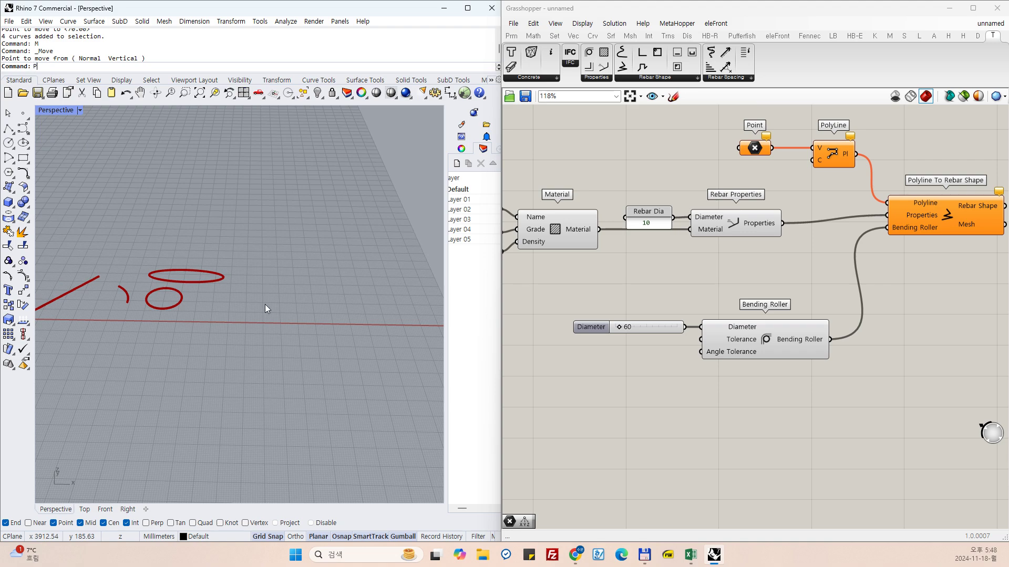
pyautogui.write('oint')
pyautogui.press('Return')
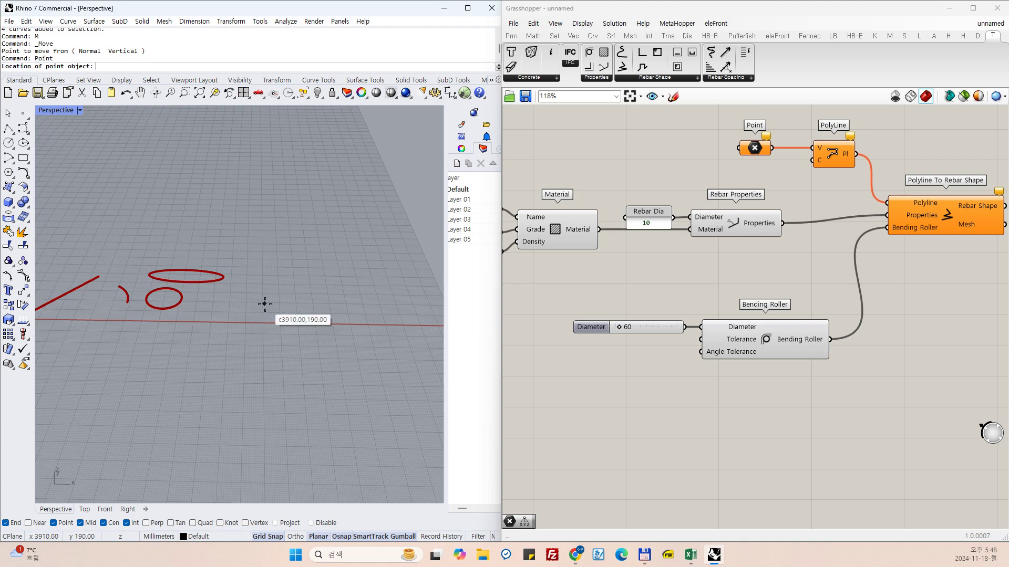
pyautogui.scroll(6, 265, 318)
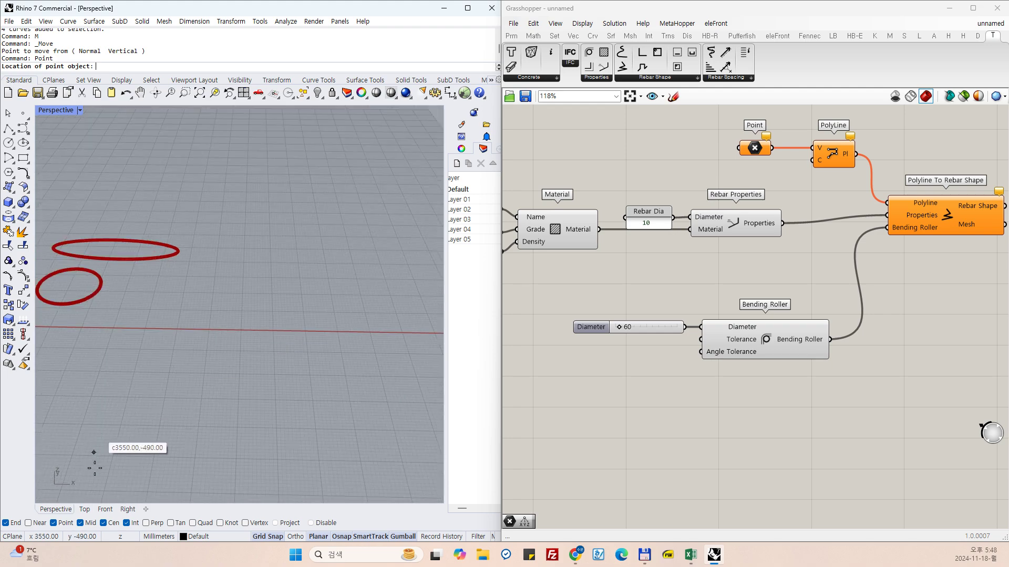
pyautogui.click(84, 509)
pyautogui.scroll(-3, 283, 316)
pyautogui.scroll(3, 228, 316)
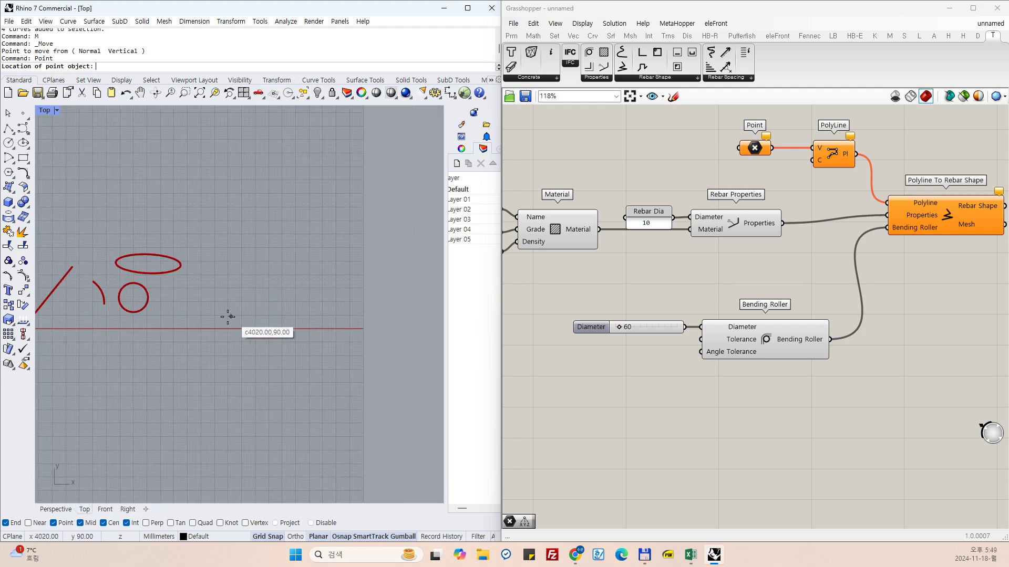
pyautogui.scroll(2, 228, 317)
pyautogui.scroll(3, 196, 313)
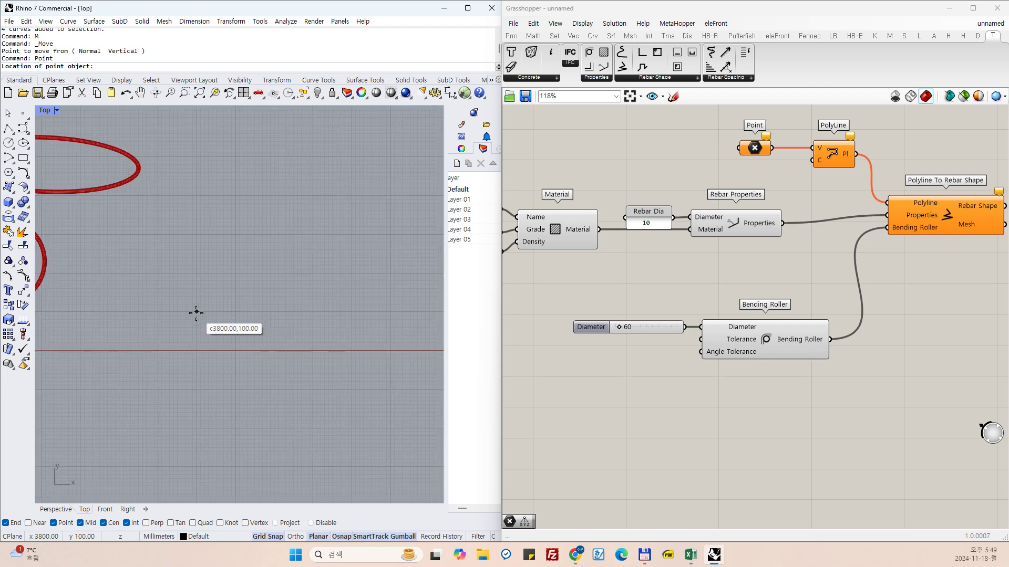
pyautogui.click(196, 312)
pyautogui.rightClick(348, 313)
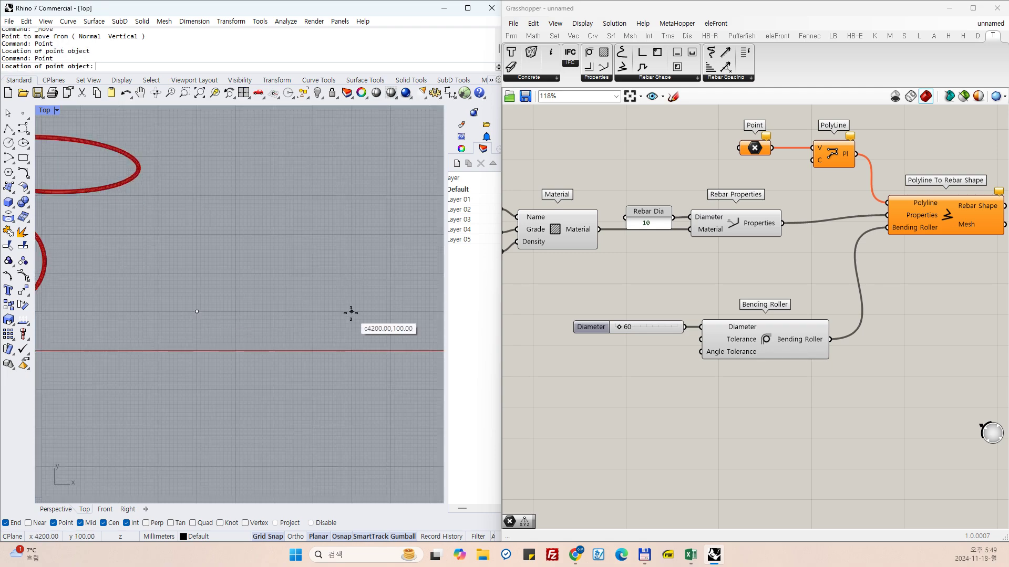
pyautogui.click(351, 312)
pyautogui.rightClick(351, 166)
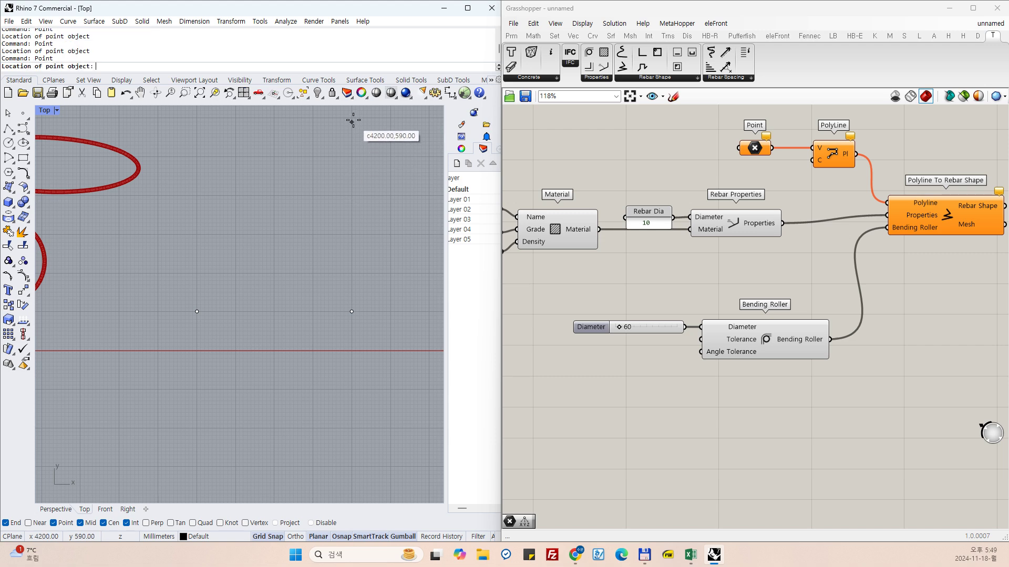
pyautogui.click(352, 118)
pyautogui.rightClick(310, 160)
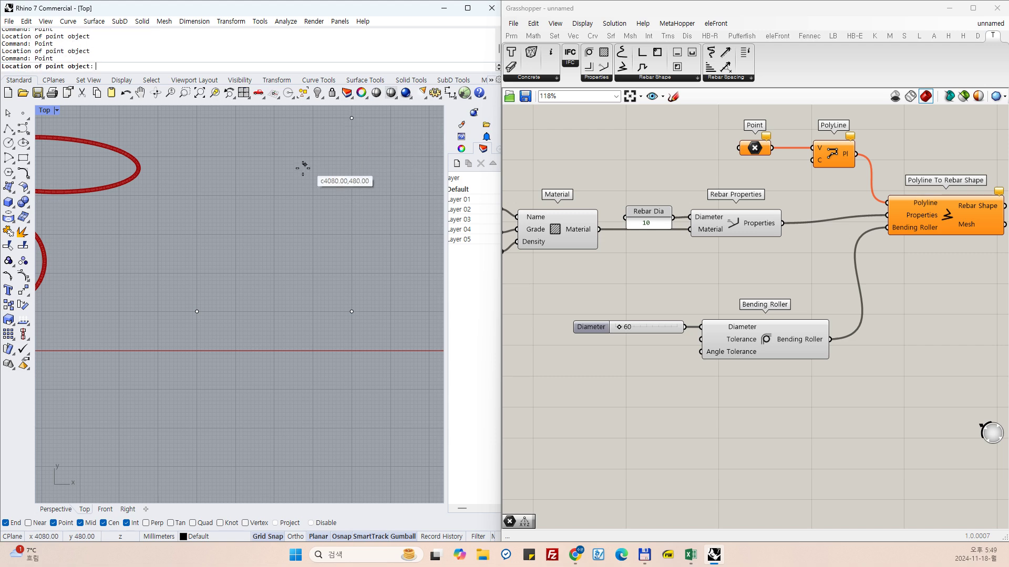
pyautogui.click(273, 158)
# Assign the four Rhino points to the Point parameter as multiple points and highlight the Polyline To Rebar Shape component to inspect its rebar.
pyautogui.scroll(-3, 241, 250)
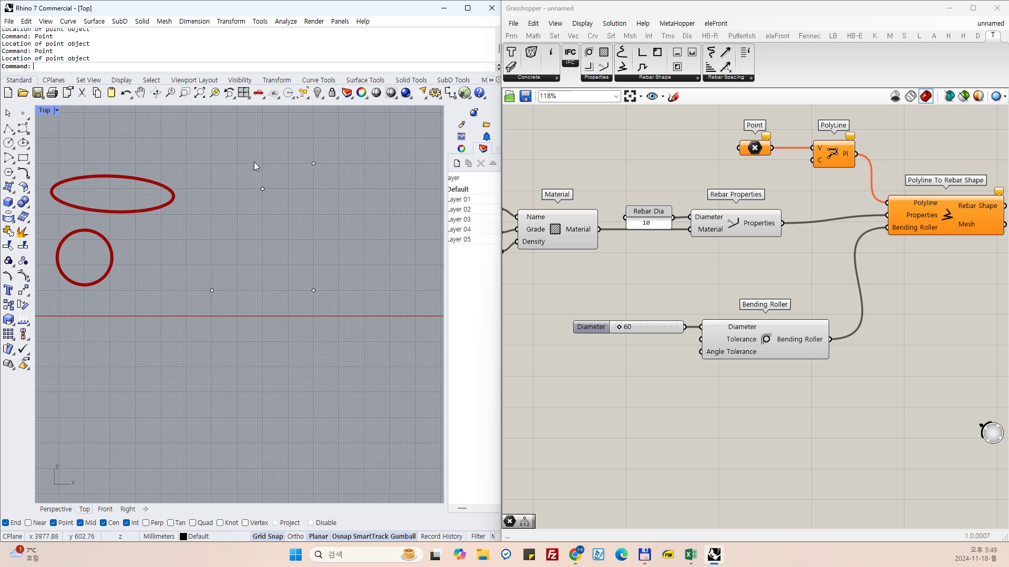
pyautogui.moveTo(200, 144); pyautogui.dragTo(371, 313)
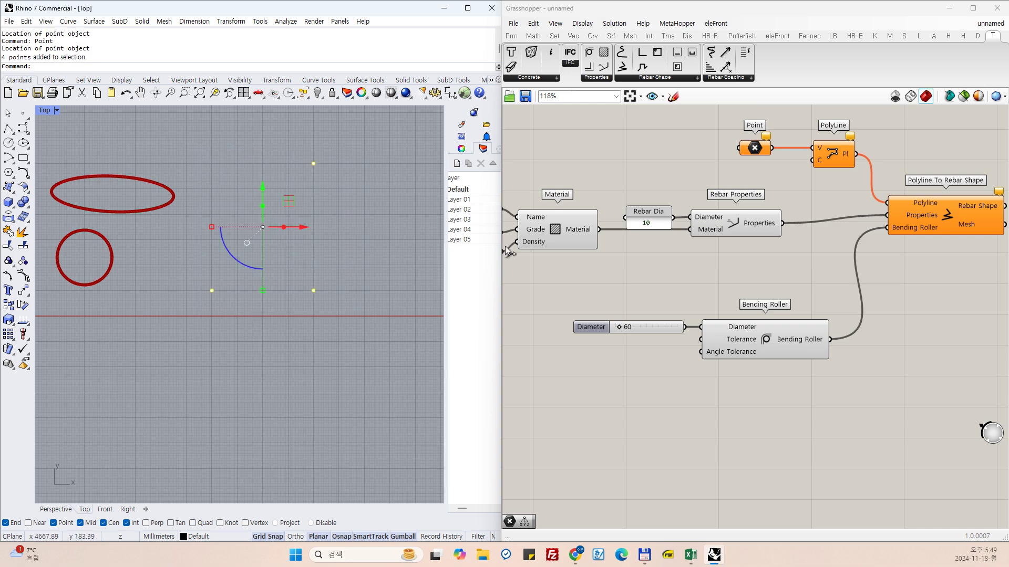
pyautogui.rightClick(757, 152)
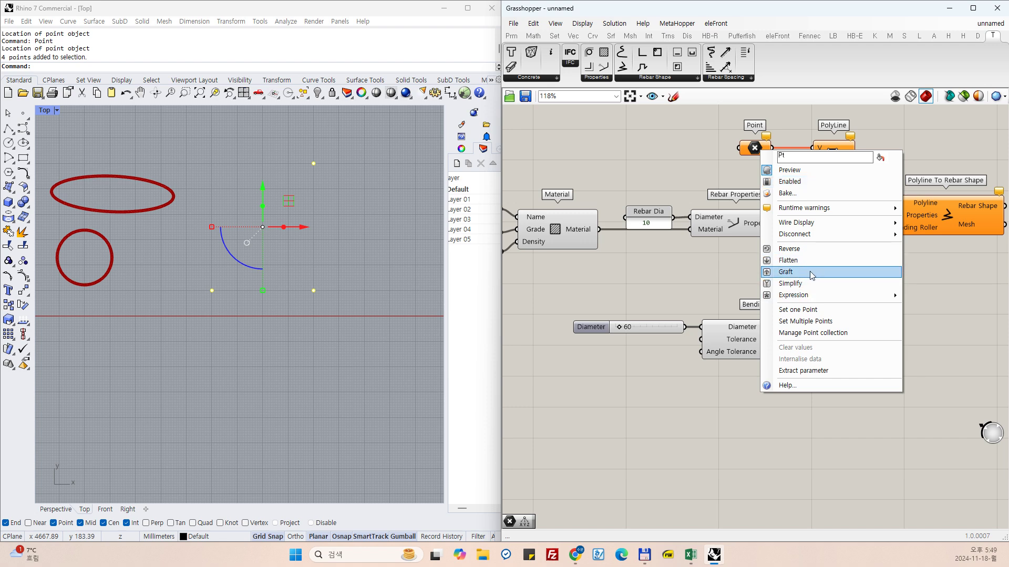
pyautogui.click(805, 321)
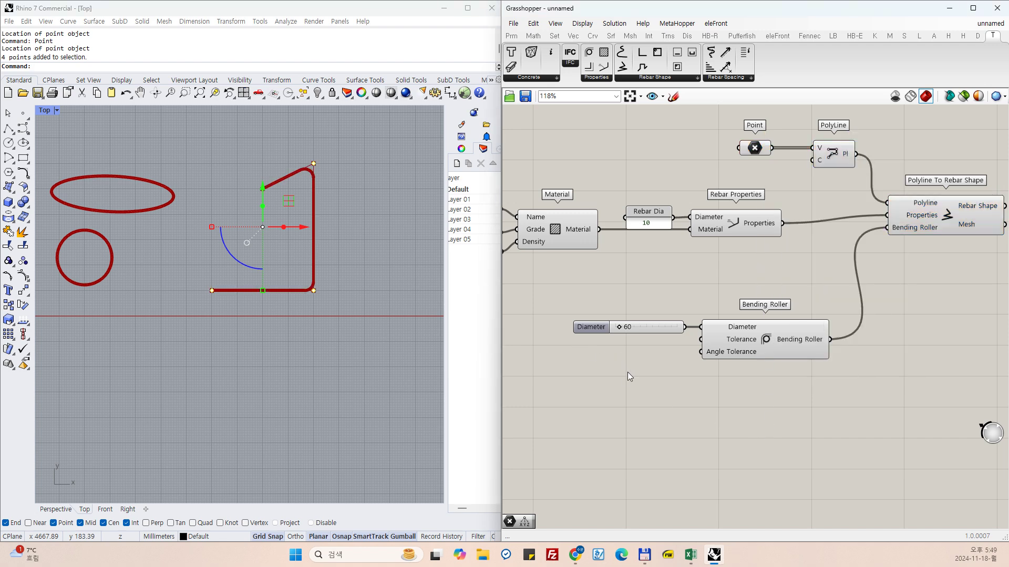
pyautogui.scroll(5, 293, 172)
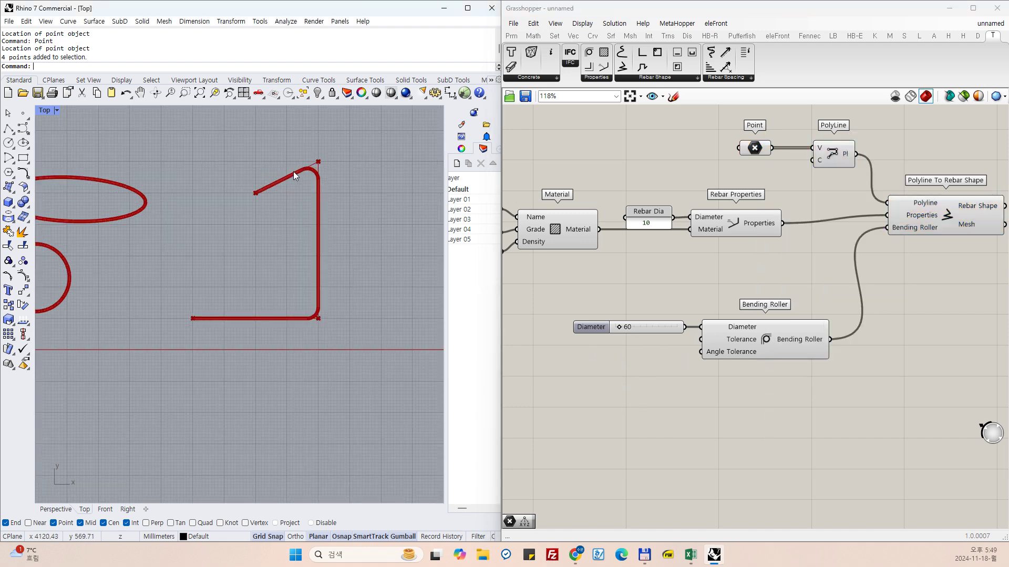
pyautogui.click(939, 217)
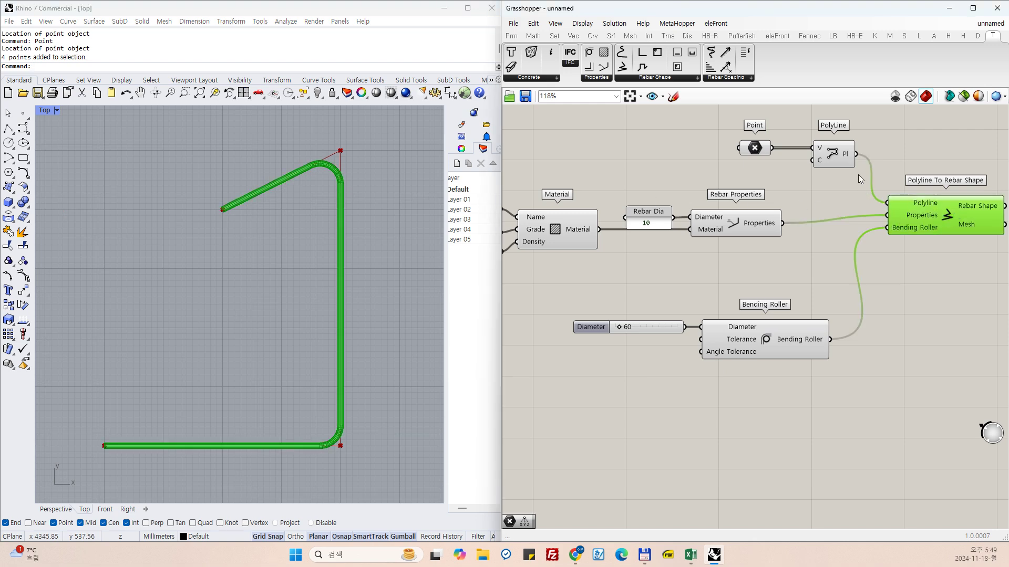
# Turn off the viewport preview of the PolyLine component and the Point parameter, highlighting the Polyline To Rebar Shape result in between.
pyautogui.click(832, 161)
pyautogui.moveTo(878, 122); pyautogui.dragTo(755, 165)
pyautogui.rightClick(831, 157)
pyautogui.click(858, 188)
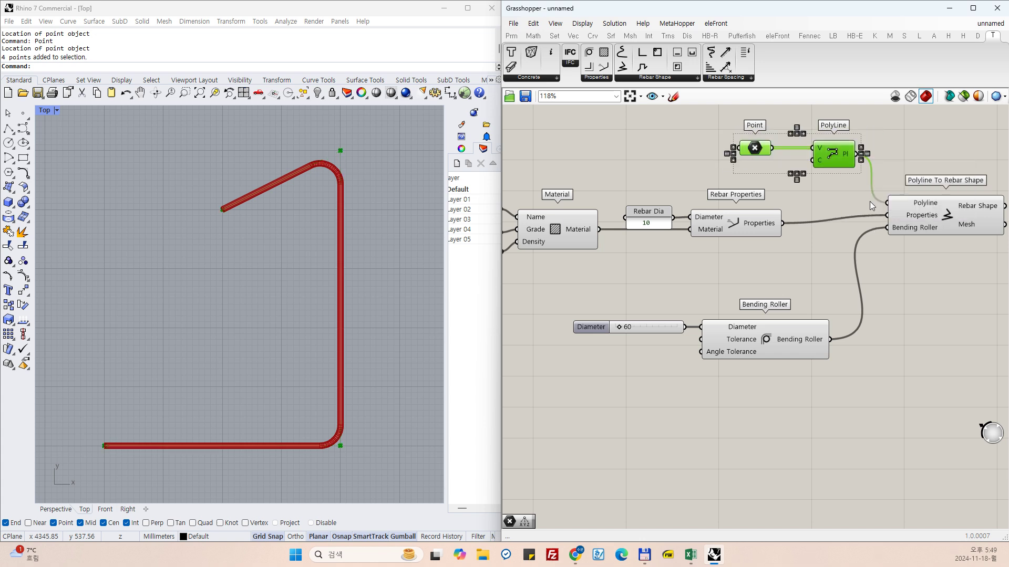
pyautogui.click(947, 224)
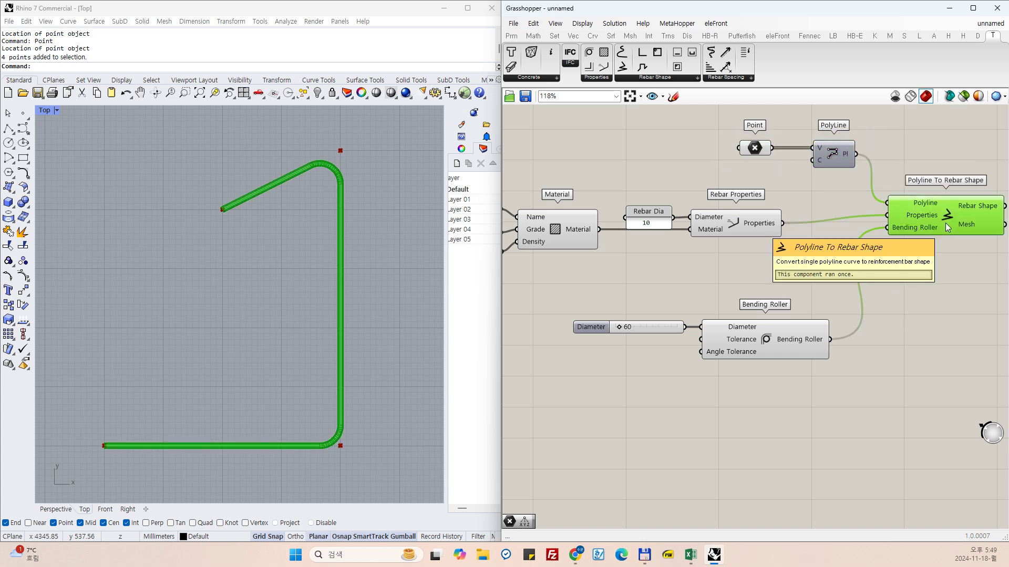
pyautogui.click(941, 327)
pyautogui.click(755, 149)
pyautogui.rightClick(755, 149)
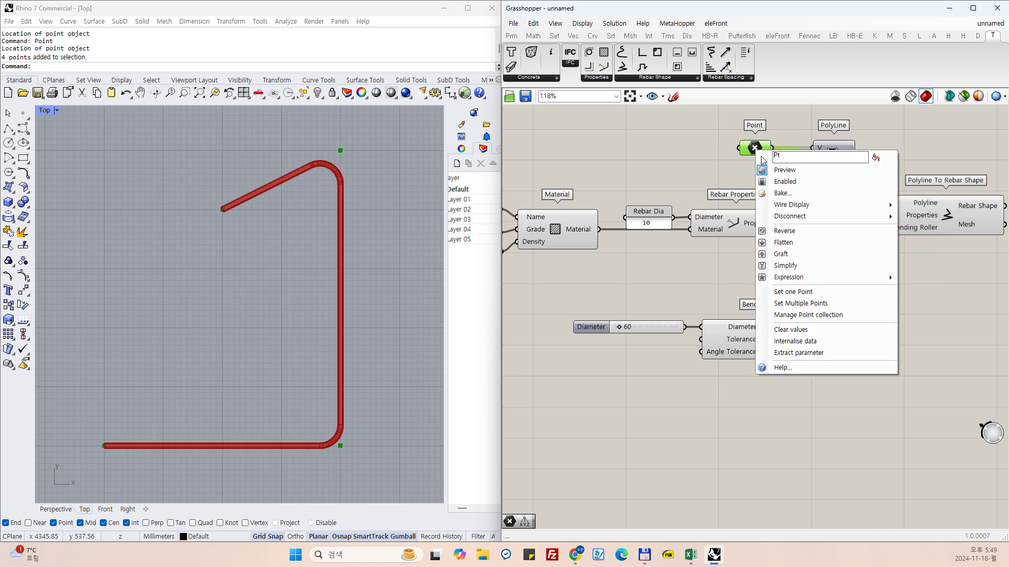
pyautogui.click(791, 184)
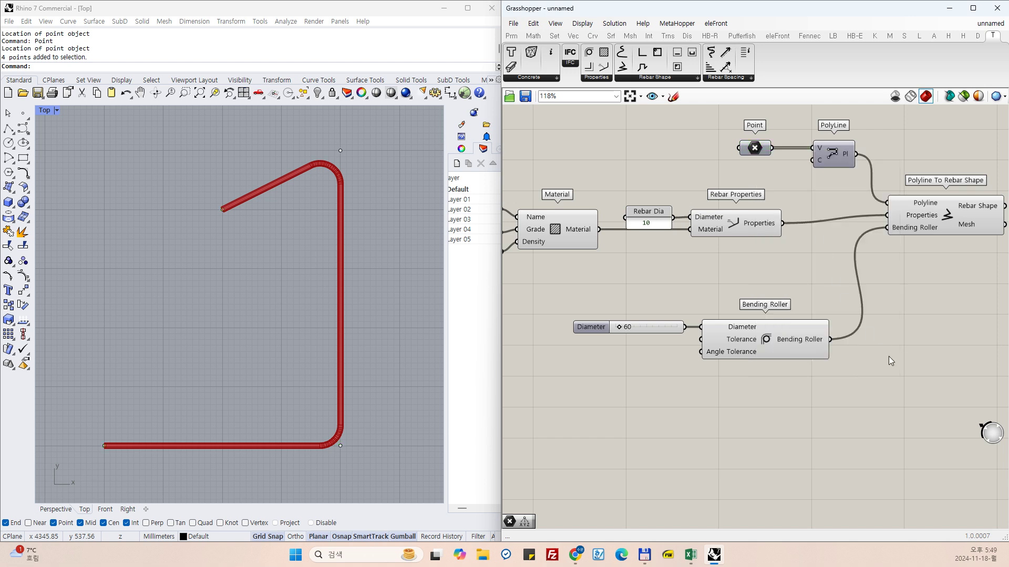
pyautogui.click(755, 149)
pyautogui.rightClick(757, 151)
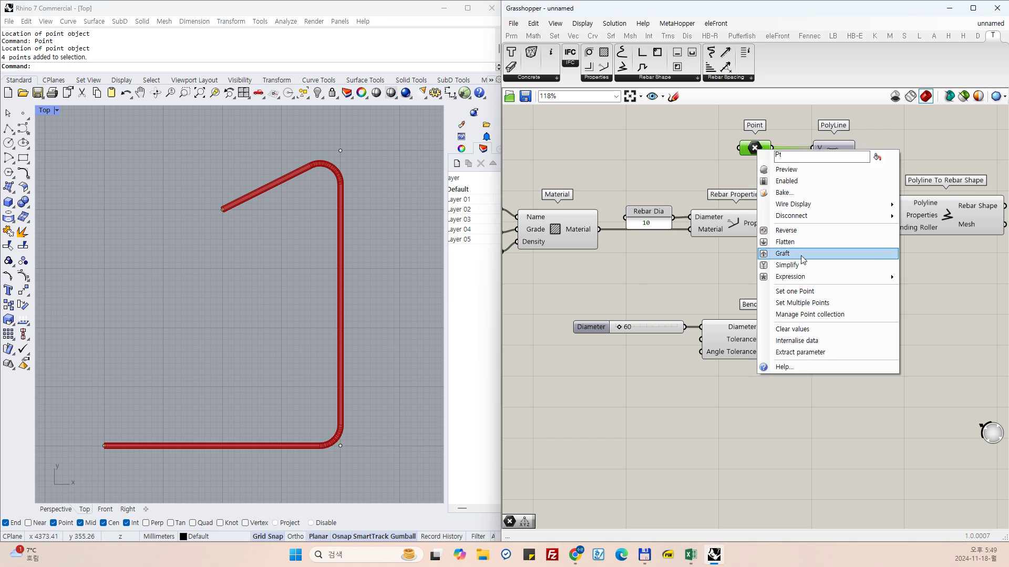
pyautogui.click(924, 307)
pyautogui.click(939, 219)
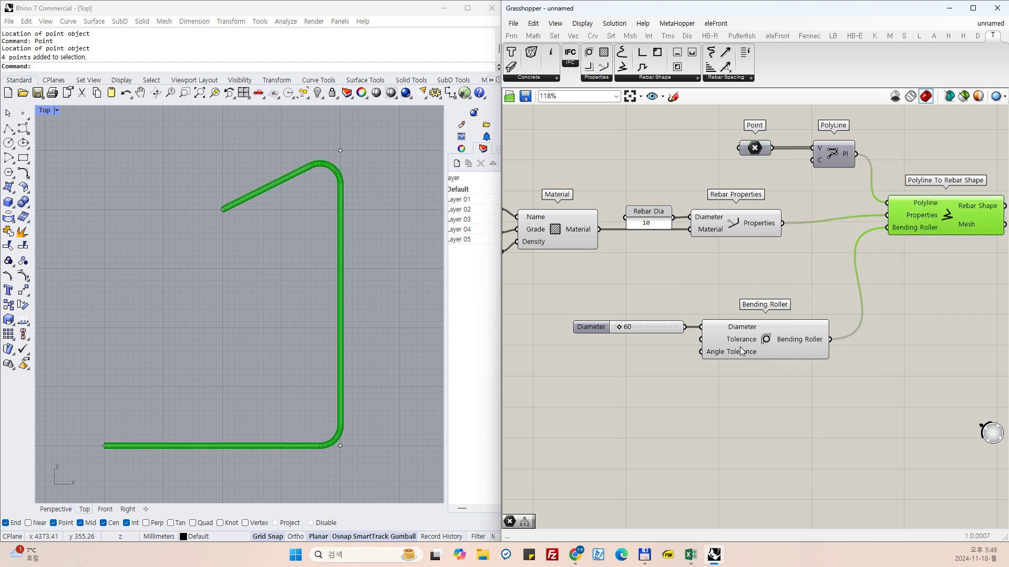
# Raise the Bending Roller's Diameter slider to 128 to enlarge the rebar's bends.
pyautogui.click(625, 329)
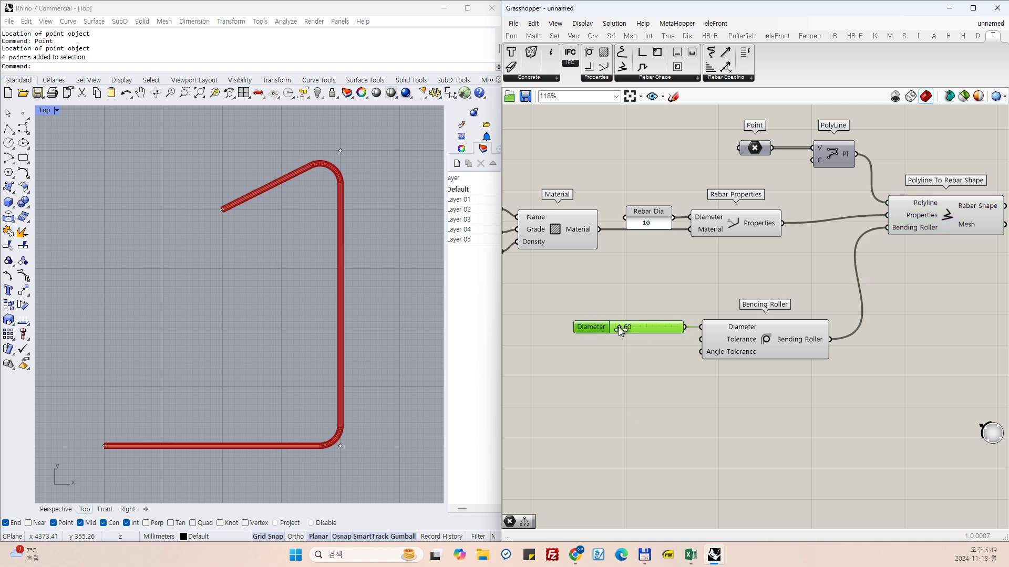
pyautogui.moveTo(619, 327)
pyautogui.mouseDown()
pyautogui.moveTo(634, 327)
pyautogui.moveTo(623, 327)
pyautogui.mouseUp()
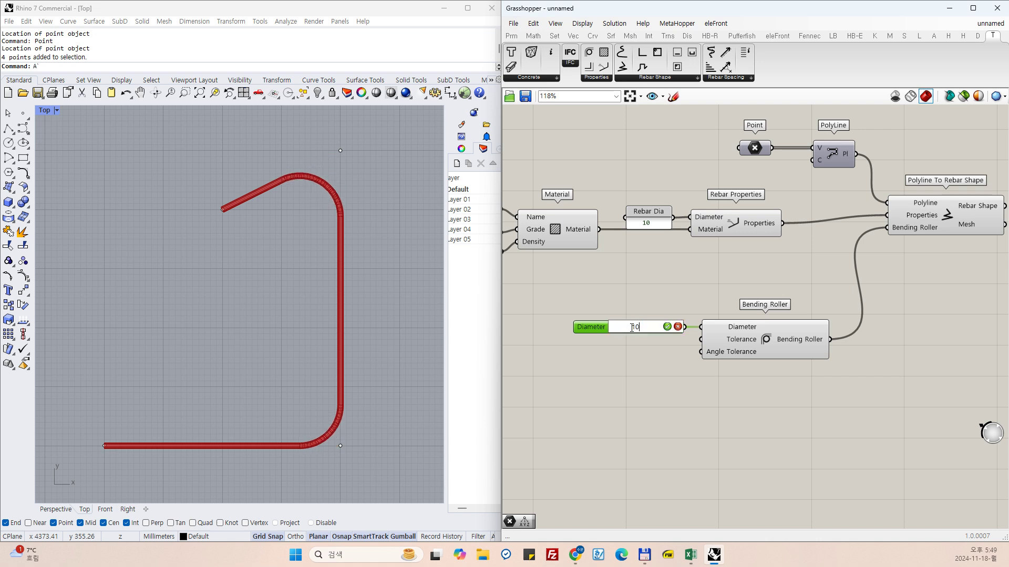
pyautogui.write('A``')
pyautogui.press('Return')
# Set the Bending Roller's Diameter slider to exactly 100 through its slider settings.
pyautogui.rightClick(594, 329)
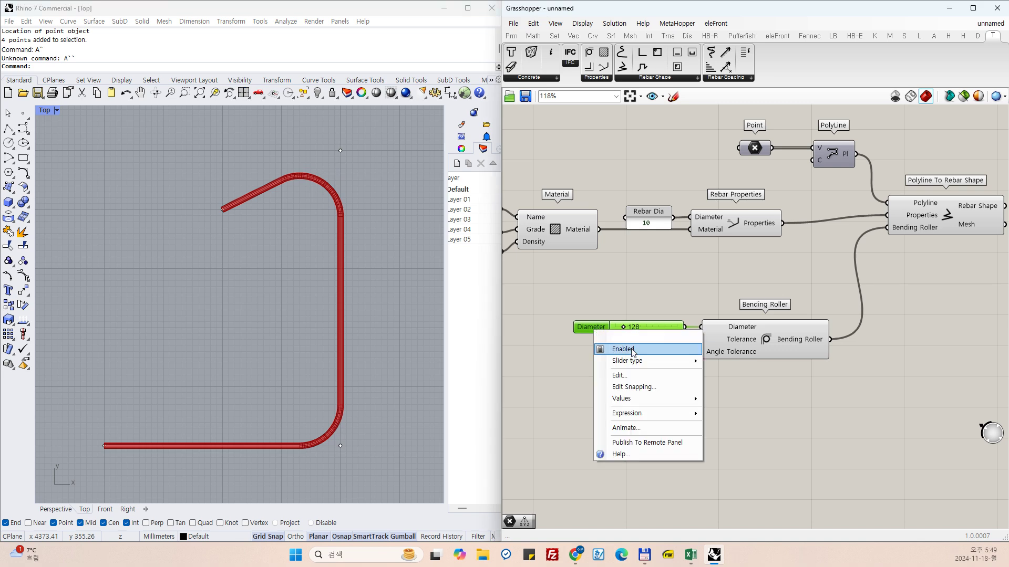
pyautogui.click(641, 377)
pyautogui.doubleClick(708, 447)
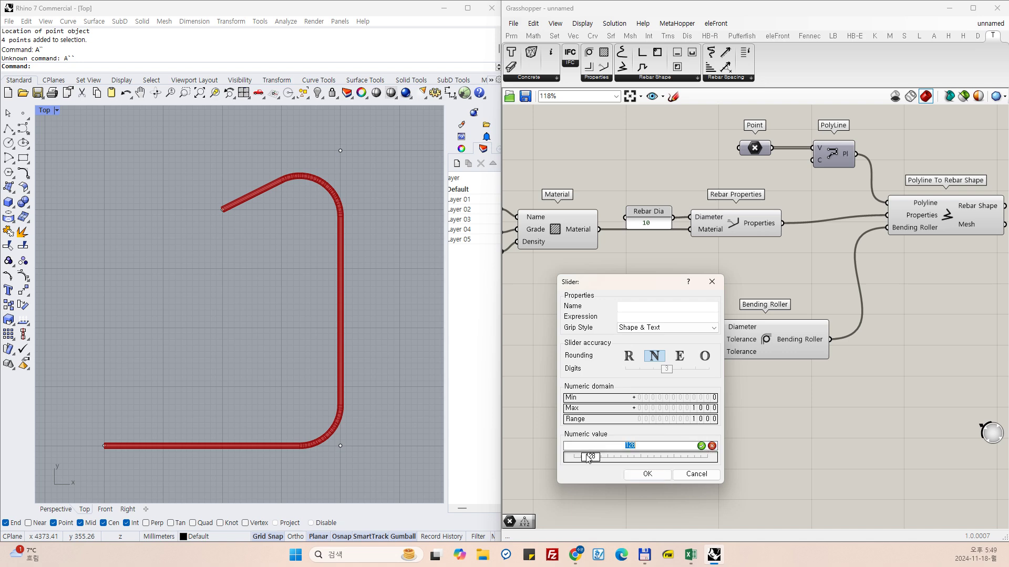
pyautogui.write('100')
pyautogui.press('Return')
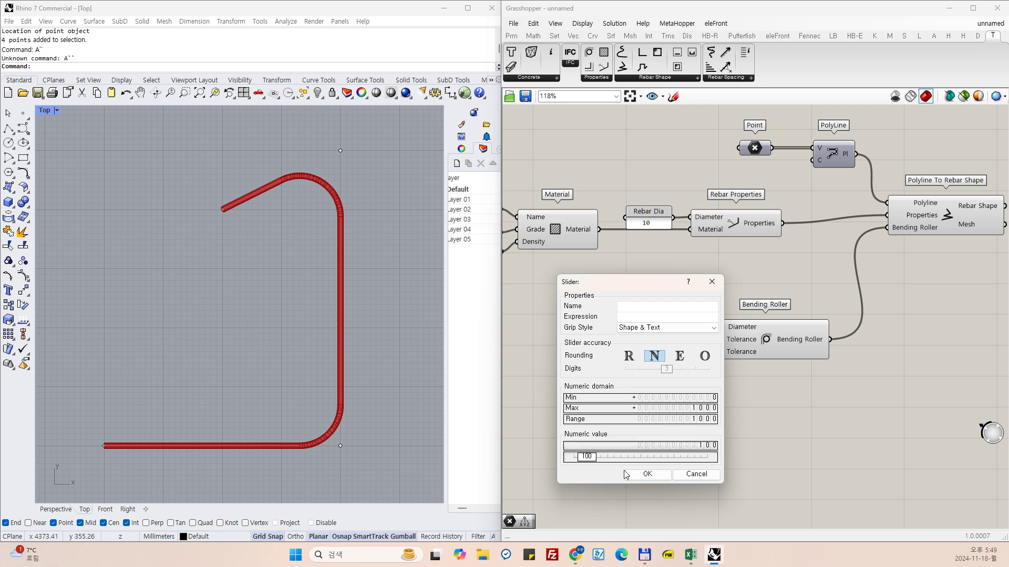
pyautogui.click(644, 475)
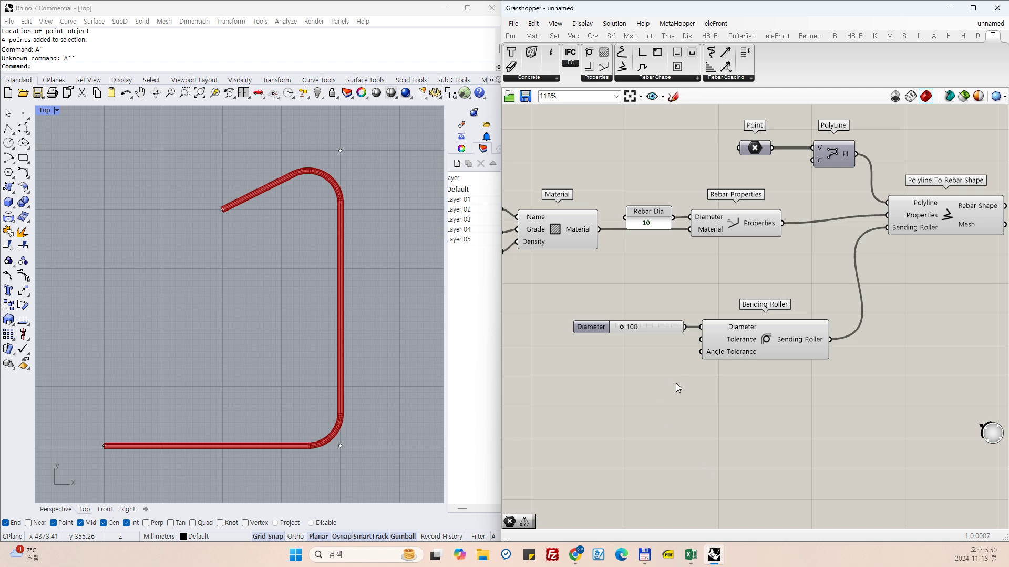
# Duplicate the Polyline To Rebar Shape heading and place the copy below that section's Bending Roller.
pyautogui.scroll(-5, 799, 334)
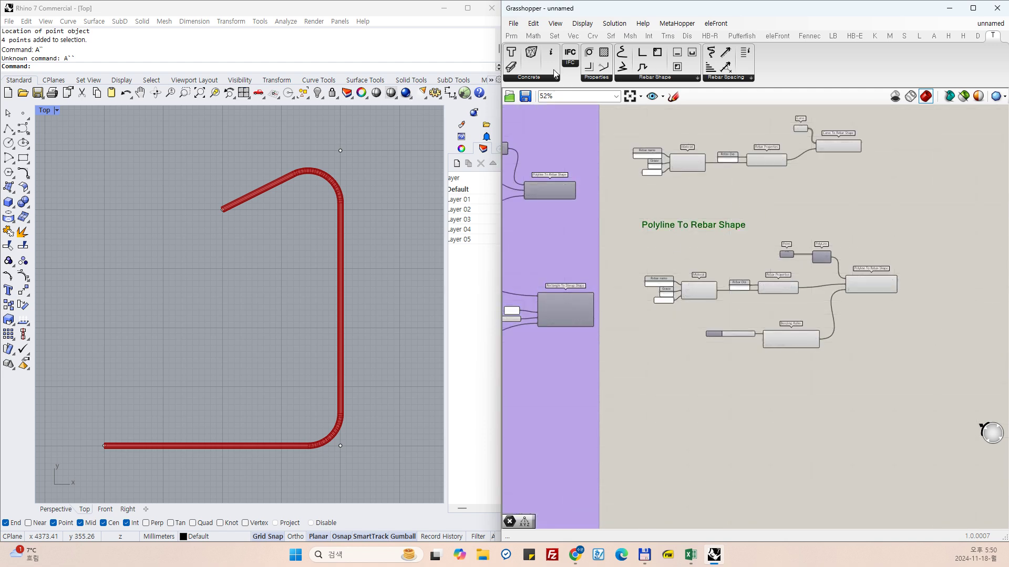
pyautogui.click(532, 23)
pyautogui.click(533, 24)
pyautogui.click(534, 24)
pyautogui.click(554, 105)
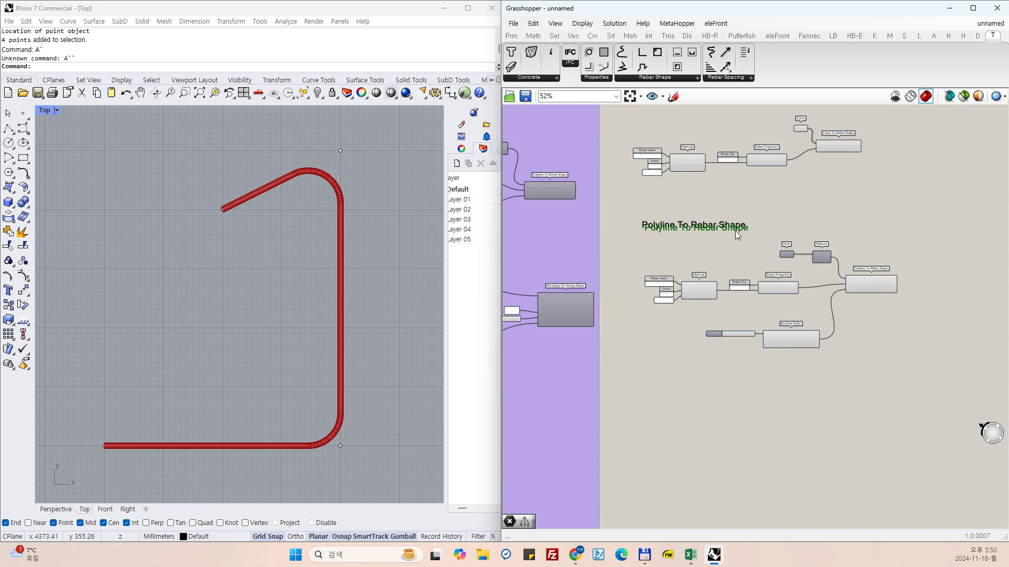
pyautogui.moveTo(735, 231); pyautogui.dragTo(738, 377)
# Change the copied heading's text to L-Bar Shape.
pyautogui.doubleClick(716, 377)
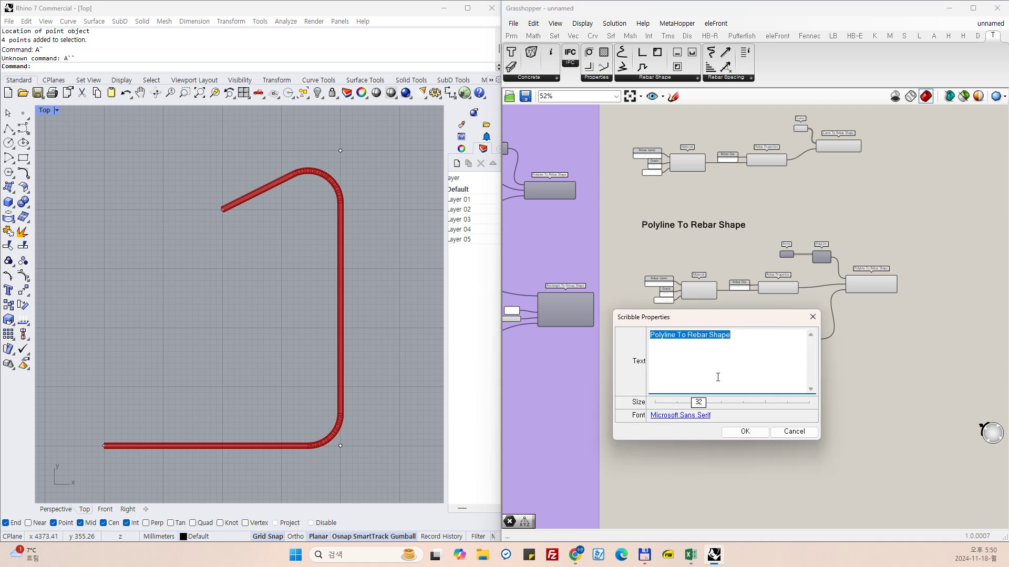
pyautogui.write('L-')
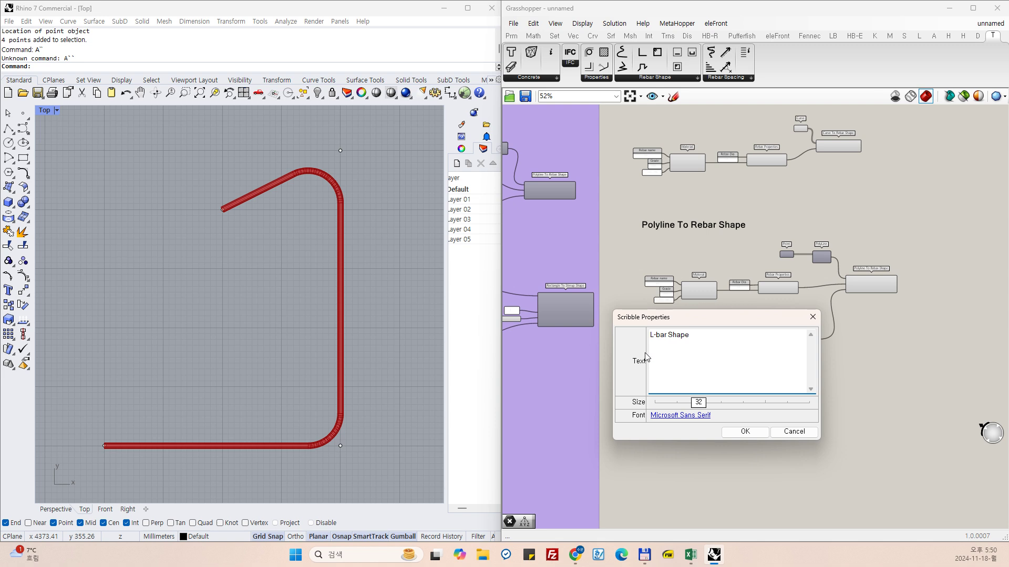
pyautogui.doubleClick(663, 334)
pyautogui.write('Bar')
pyautogui.click(745, 432)
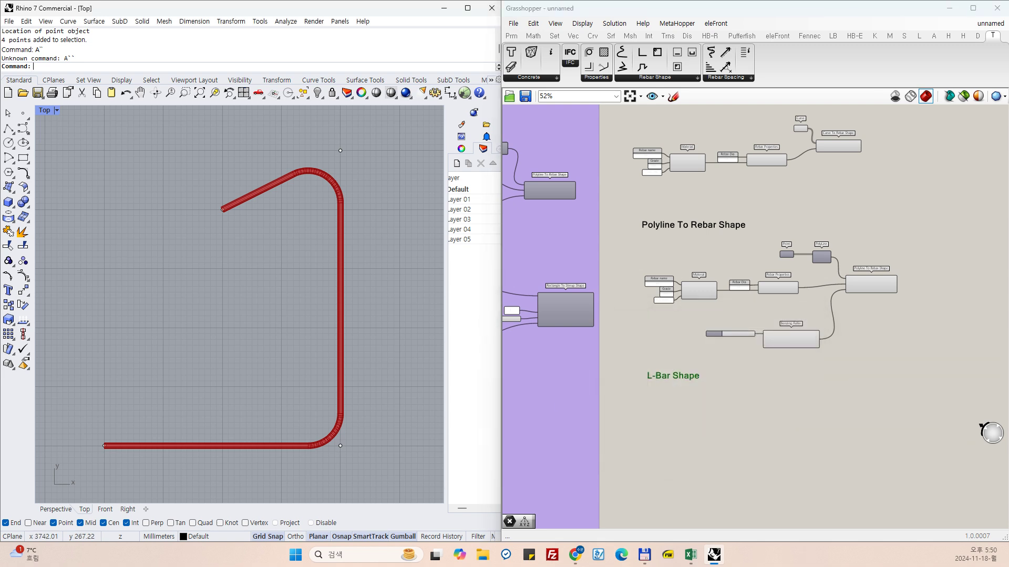
pyautogui.click(690, 554)
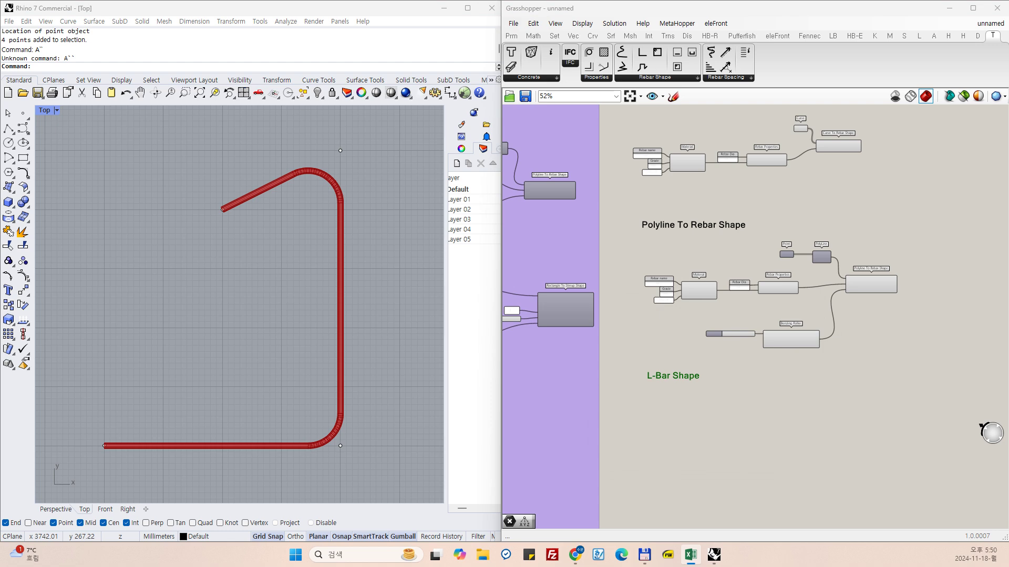
pyautogui.hotkey('alt', 'Tab')
pyautogui.click(793, 394)
# Copy the Material, Rebar Properties and Bending Roller components with their input panels and slider, and place them below the L-Bar Shape heading.
pyautogui.scroll(-2, 794, 394)
pyautogui.scroll(5, 762, 401)
pyautogui.scroll(-2, 773, 256)
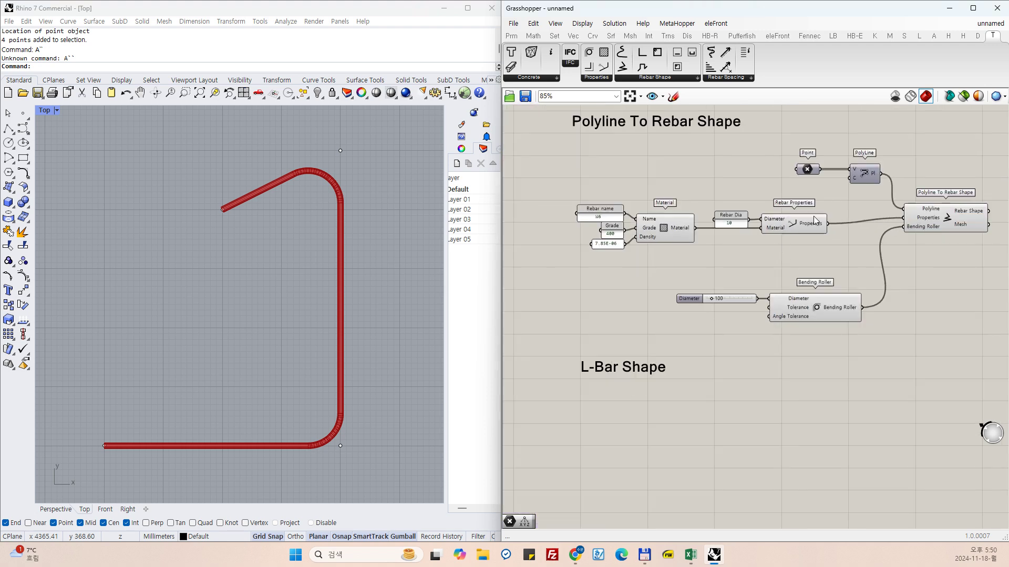
pyautogui.moveTo(848, 206); pyautogui.dragTo(578, 336)
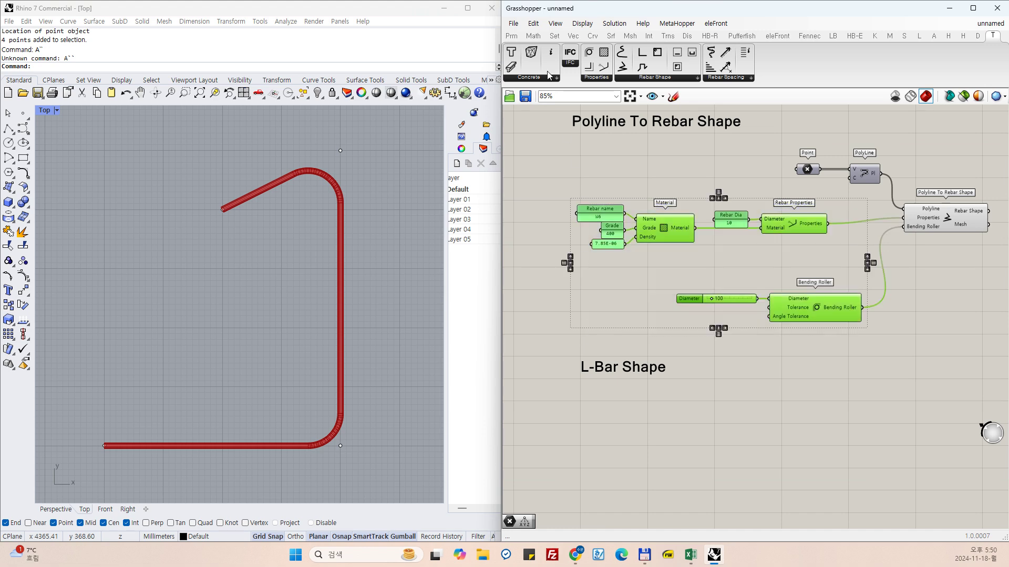
pyautogui.click(533, 23)
pyautogui.click(552, 79)
pyautogui.click(534, 23)
pyautogui.click(552, 93)
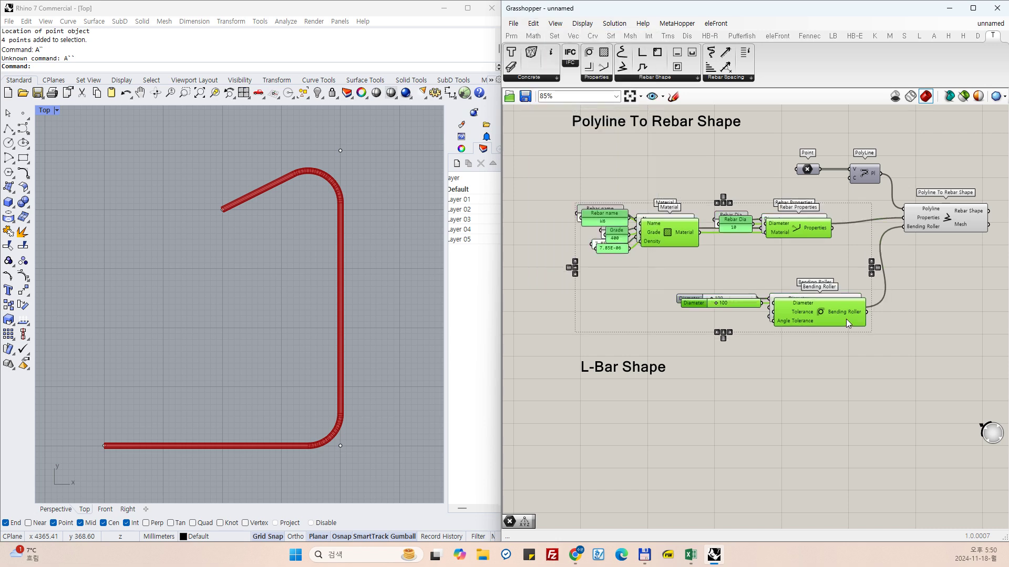
pyautogui.moveTo(843, 322); pyautogui.dragTo(846, 524)
# Set the copied Rebar name panel in the L-Bar section to Lbar.
pyautogui.doubleClick(602, 421)
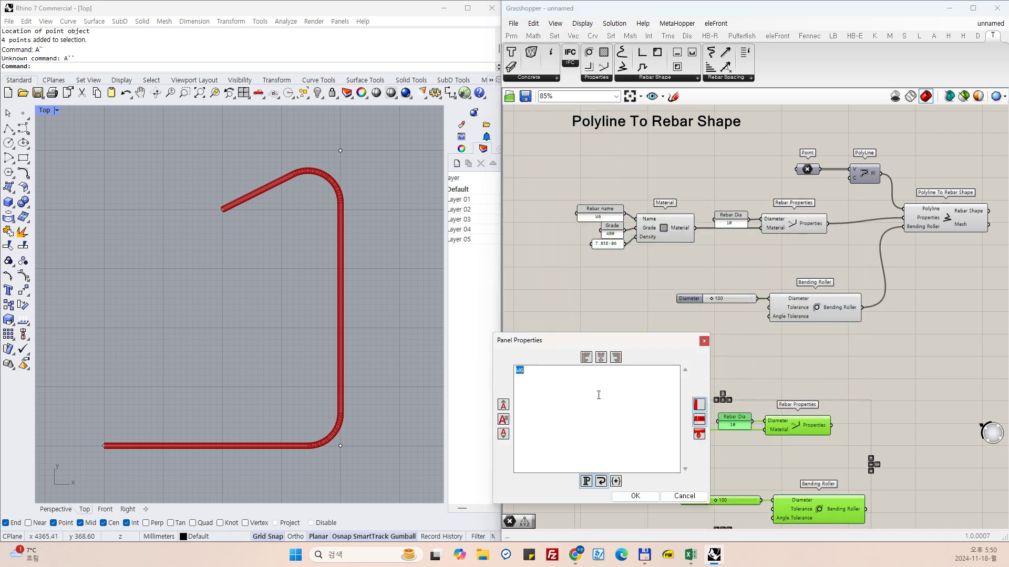
pyautogui.write('Lbar')
pyautogui.click(635, 496)
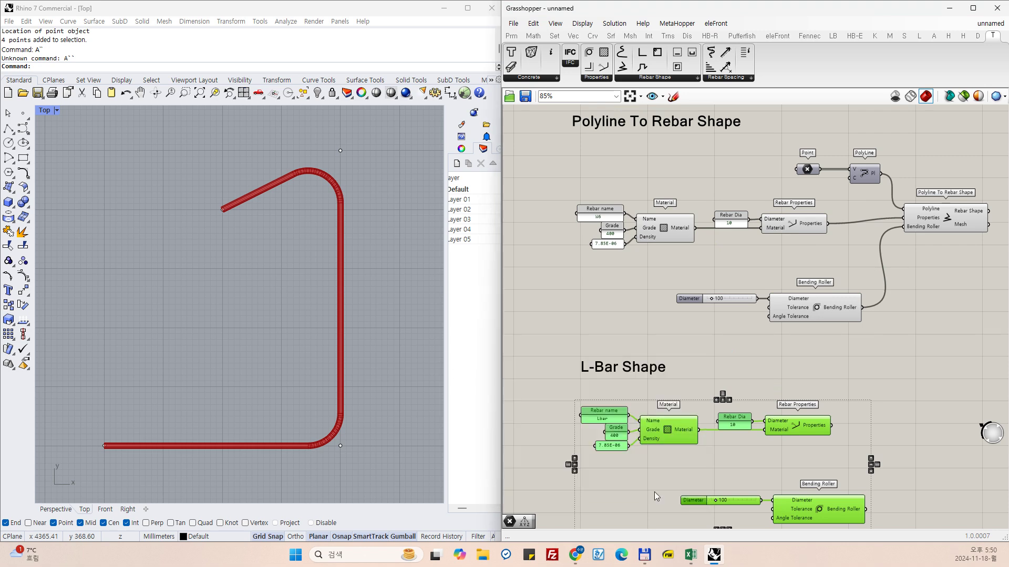
pyautogui.click(887, 442)
# Add an L-Bar Shape component beside the copied group and connect Rebar Properties and Bending Roller to its matching inputs.
pyautogui.scroll(-3, 626, 337)
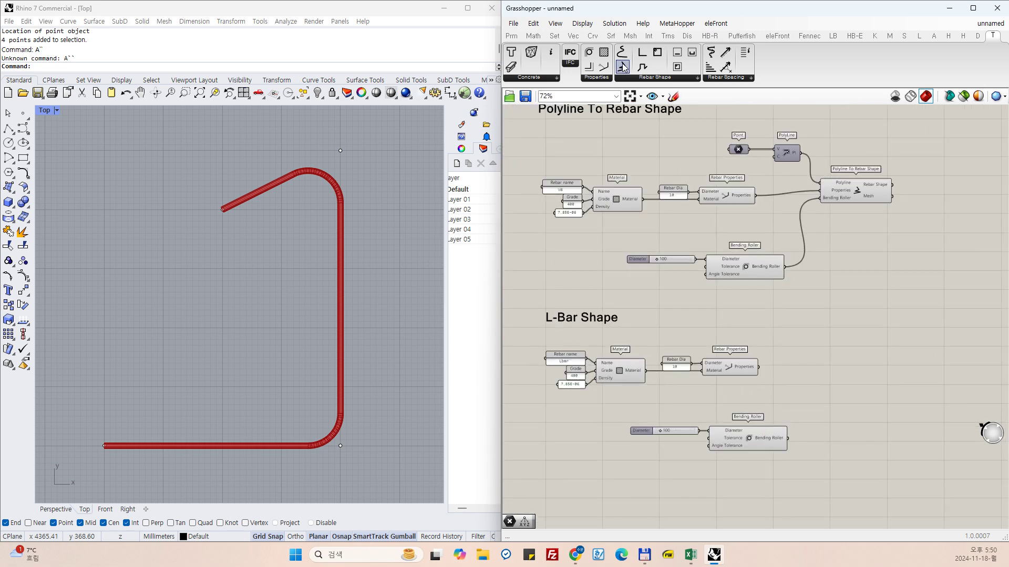
pyautogui.moveTo(645, 61); pyautogui.dragTo(901, 384)
pyautogui.scroll(2, 902, 384)
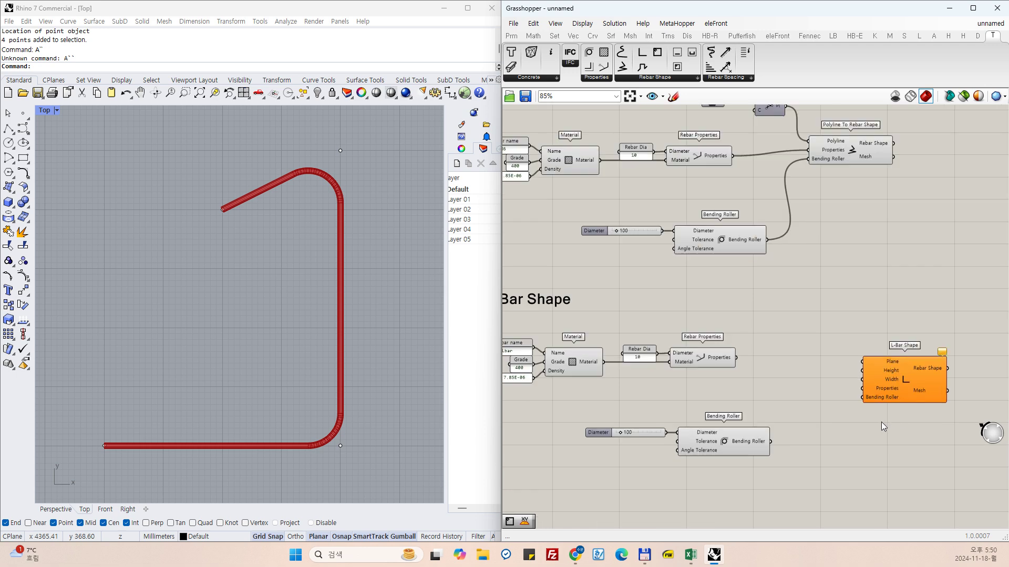
pyautogui.moveTo(710, 347); pyautogui.dragTo(860, 383)
pyautogui.moveTo(754, 446); pyautogui.dragTo(605, 427)
# Move the whole L-Bar component group down to leave free space under the L-Bar Shape heading.
pyautogui.scroll(-3, 840, 343)
pyautogui.moveTo(868, 340); pyautogui.dragTo(872, 415)
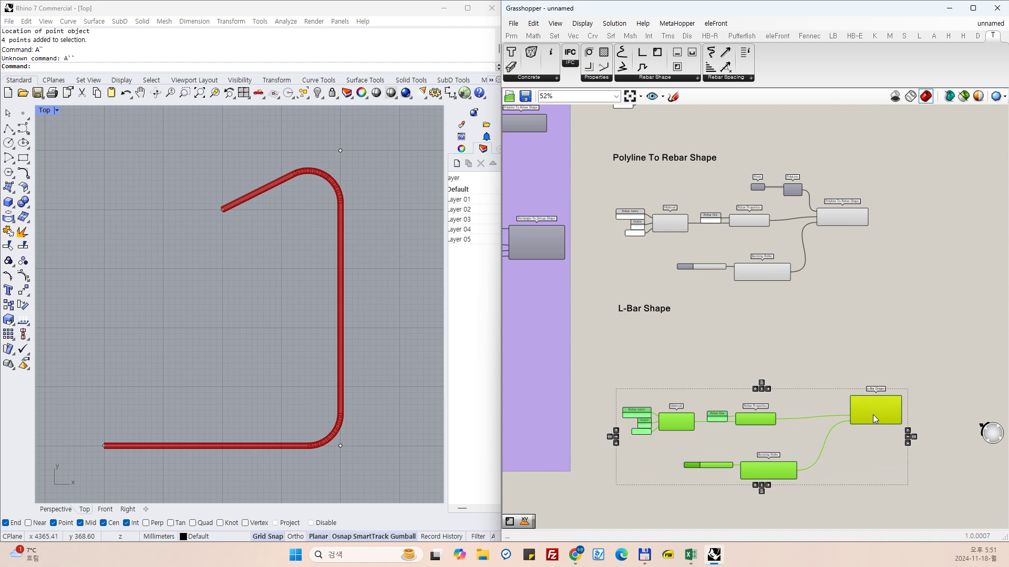
pyautogui.click(693, 349)
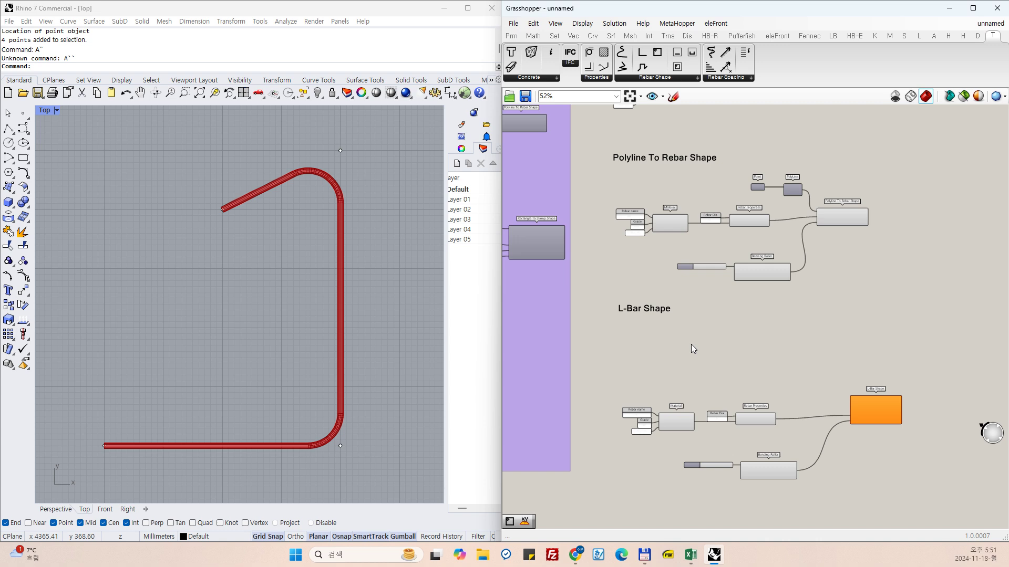
# Add an XY Plane component above Rebar Properties and connect it to the Plane input of L-Bar Shape.
pyautogui.scroll(4, 760, 427)
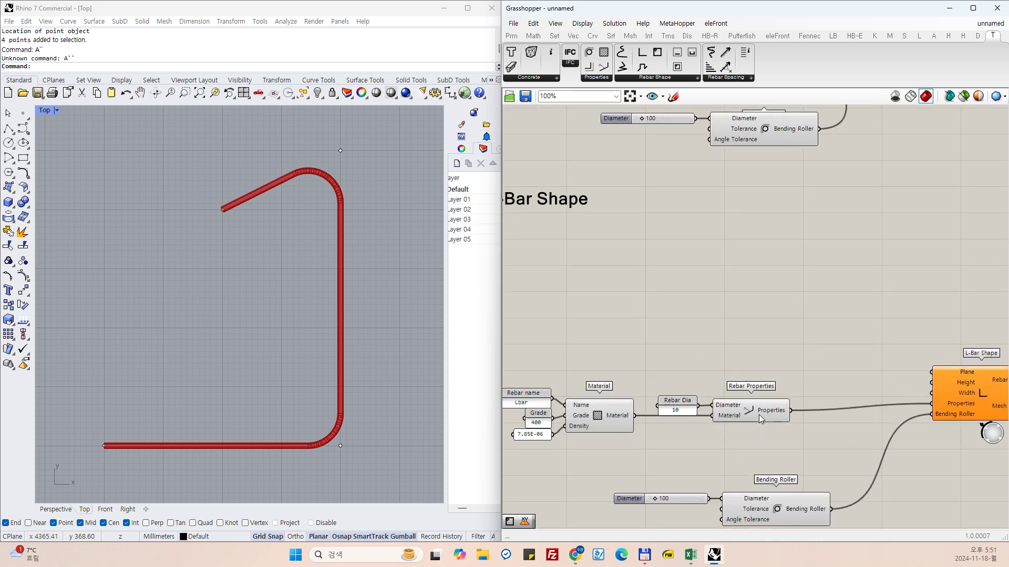
pyautogui.doubleClick(771, 336)
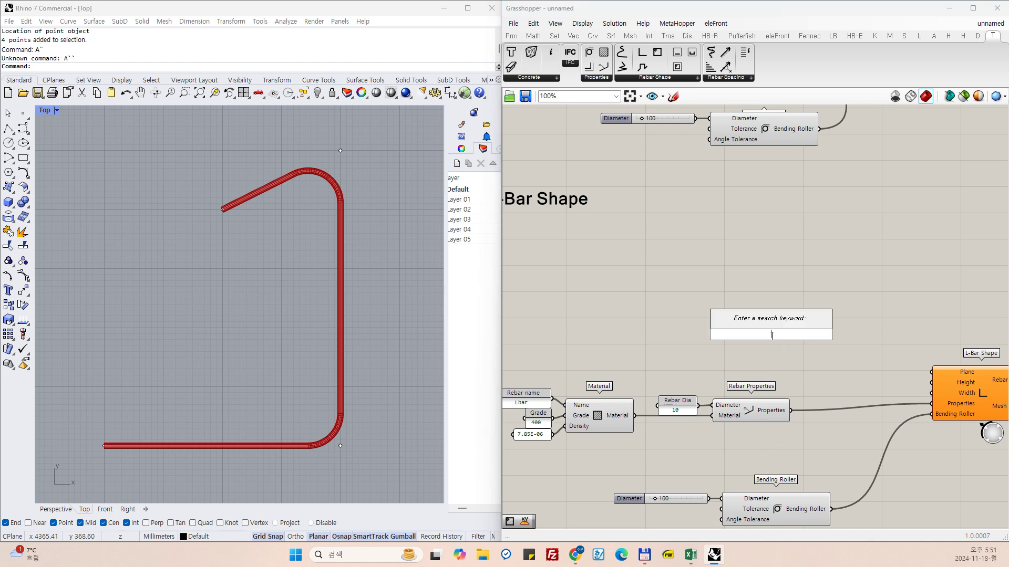
pyautogui.write('xy')
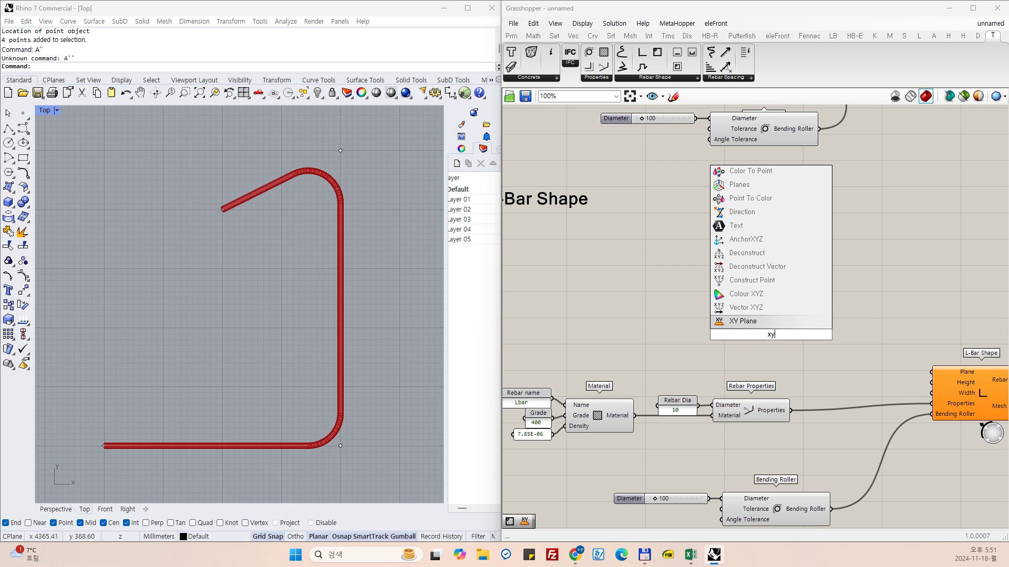
pyautogui.press('Return')
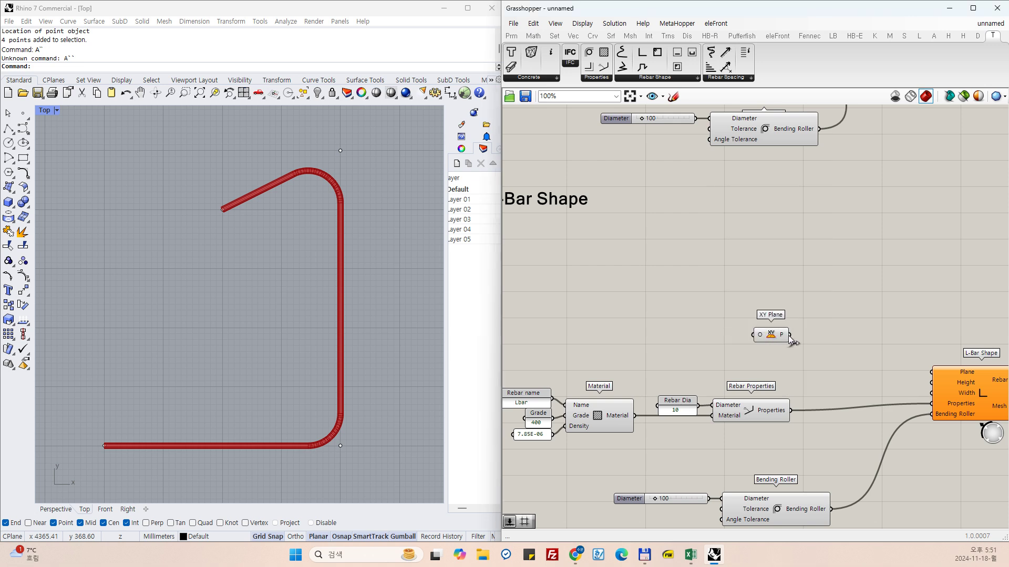
pyautogui.moveTo(790, 334); pyautogui.dragTo(931, 372)
# Add a Panel beside the XY Plane component for its origin coordinates.
pyautogui.doubleClick(623, 333)
pyautogui.write('panel')
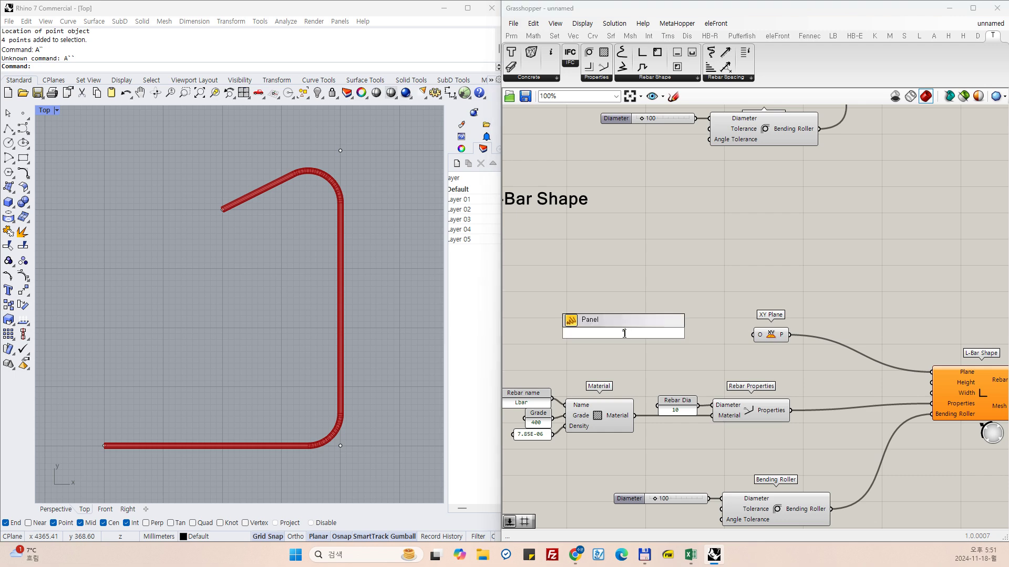
pyautogui.press('Return')
# Try to enter the origin coordinates, starting with 800, directly in the new panel.
pyautogui.doubleClick(624, 337)
pyautogui.write('800')
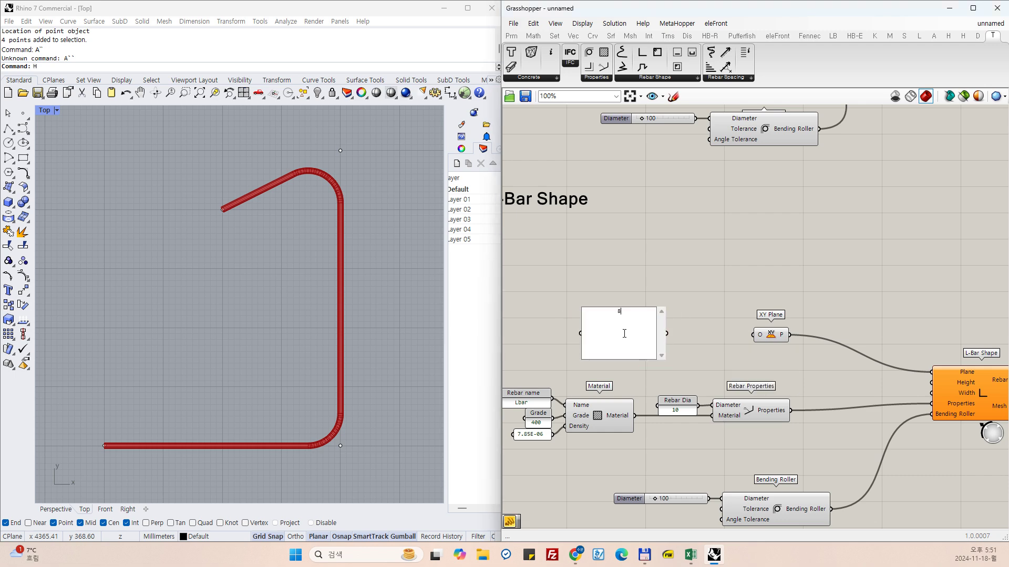
pyautogui.write('0,')
pyautogui.doubleClick(625, 336)
pyautogui.write('`,')
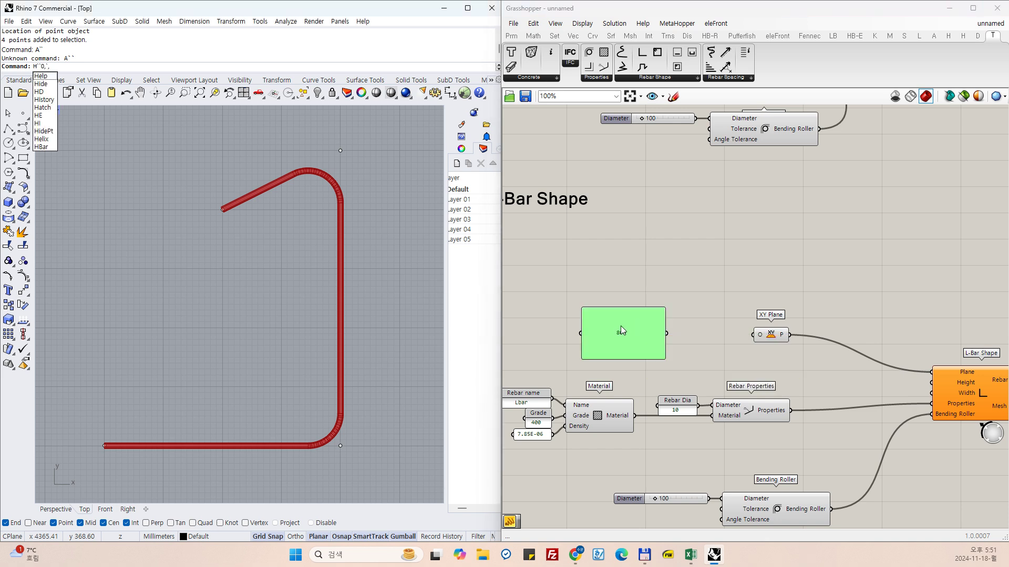
pyautogui.doubleClick(615, 324)
pyautogui.doubleClick(630, 314)
pyautogui.click(632, 314)
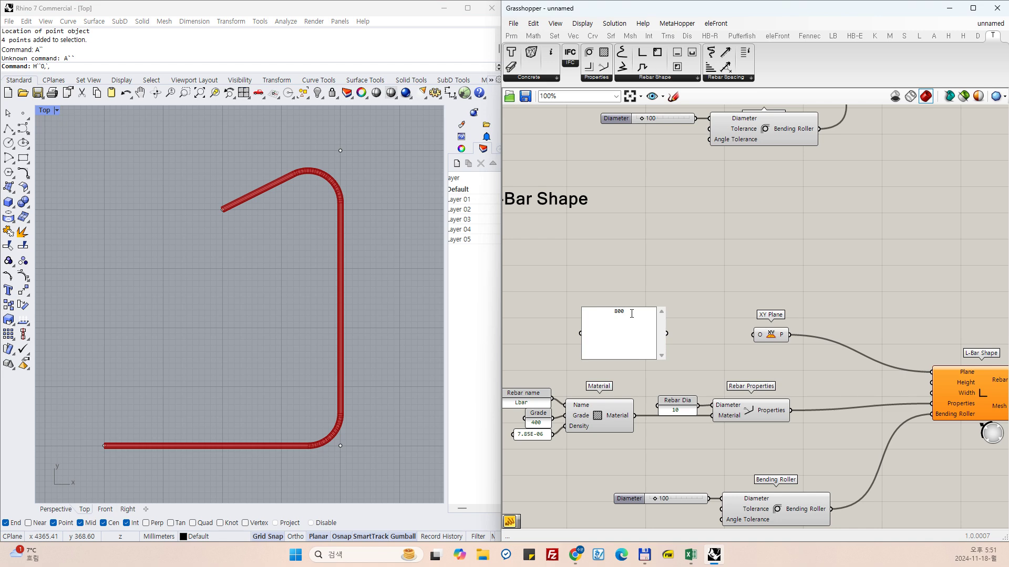
pyautogui.press('Escape')
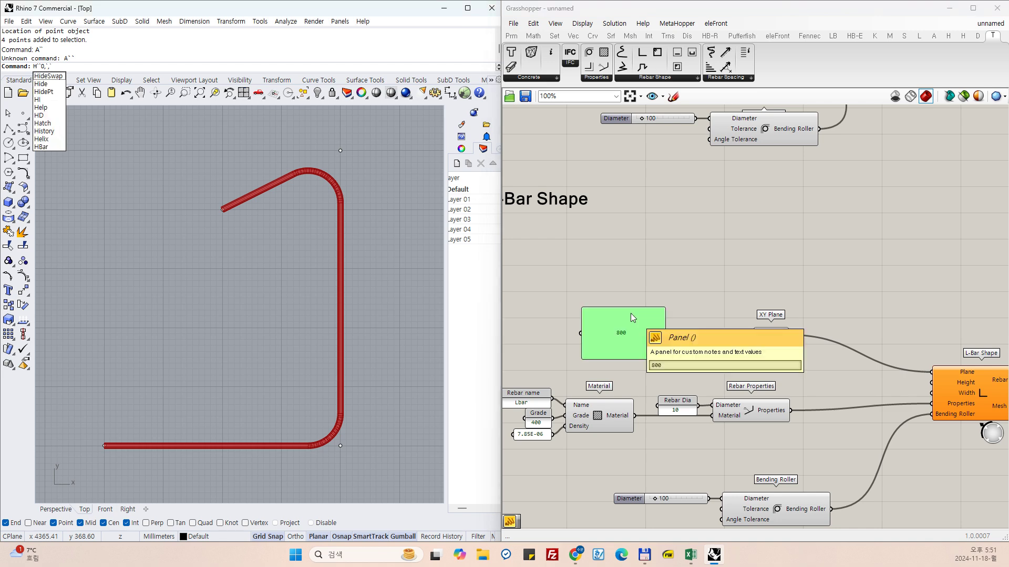
# Set the panel's text to 8000,500,0 and connect it to the XY Plane's origin input.
pyautogui.rightClick(632, 321)
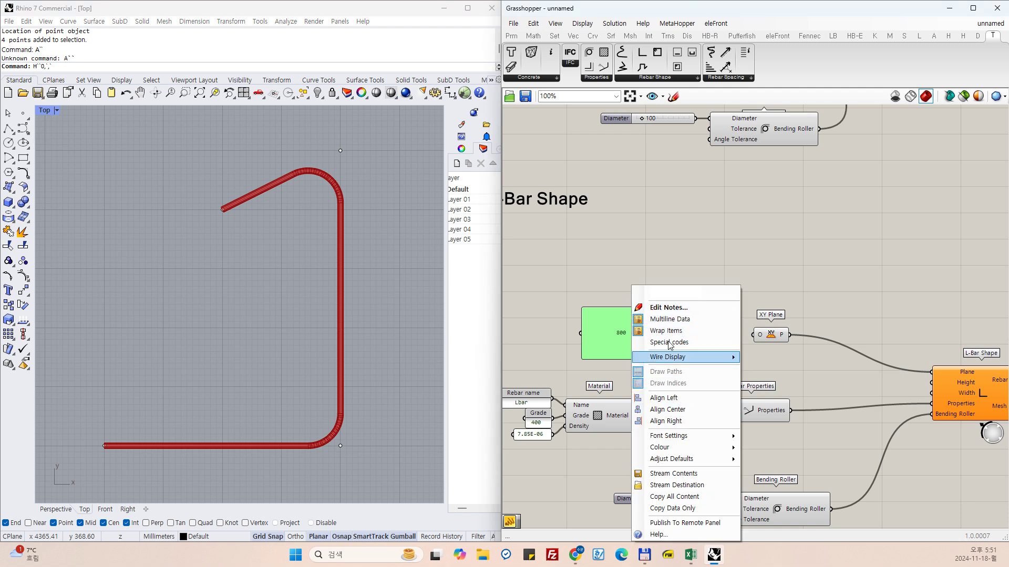
pyautogui.click(666, 308)
pyautogui.click(618, 269)
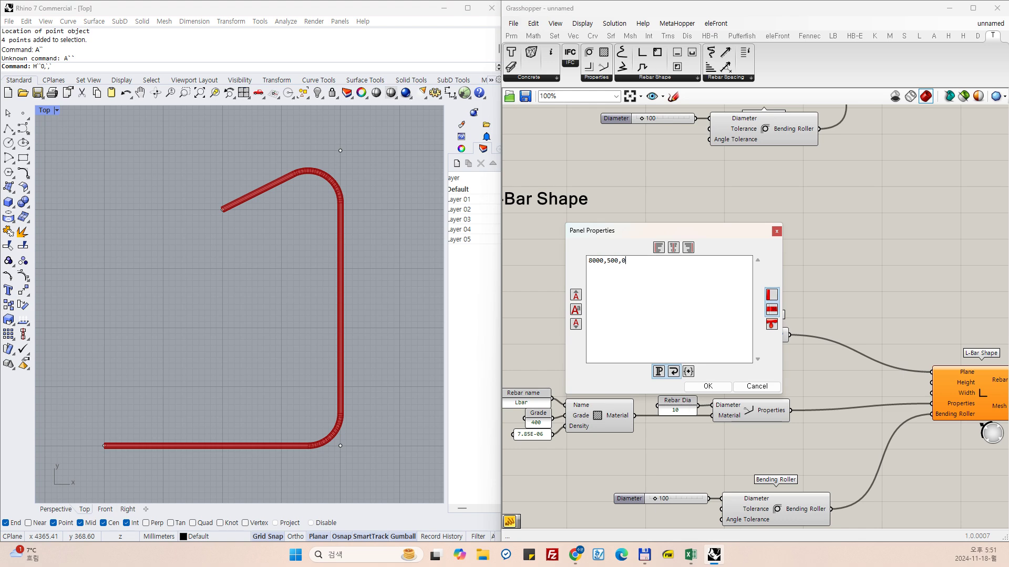
pyautogui.click(704, 384)
pyautogui.moveTo(666, 333); pyautogui.dragTo(756, 335)
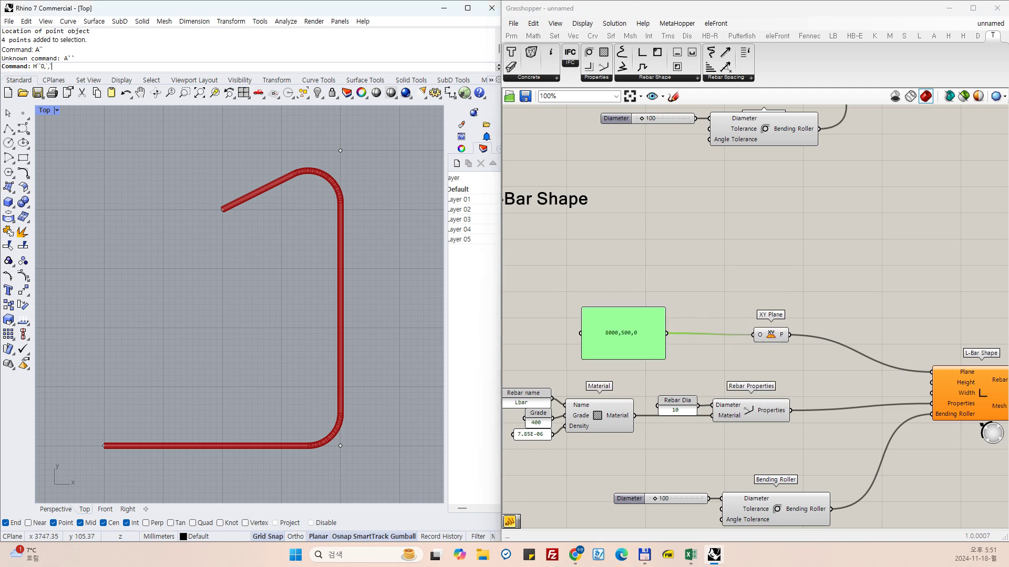
# Zoom the Rhino Top viewport to the extents of all geometry.
pyautogui.scroll(-10, 161, 372)
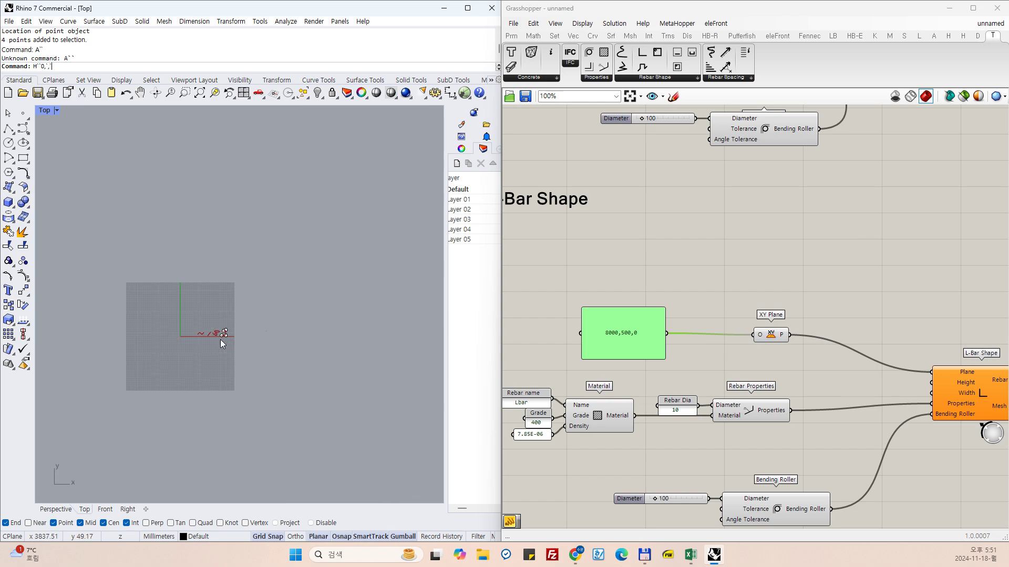
pyautogui.scroll(6, 260, 361)
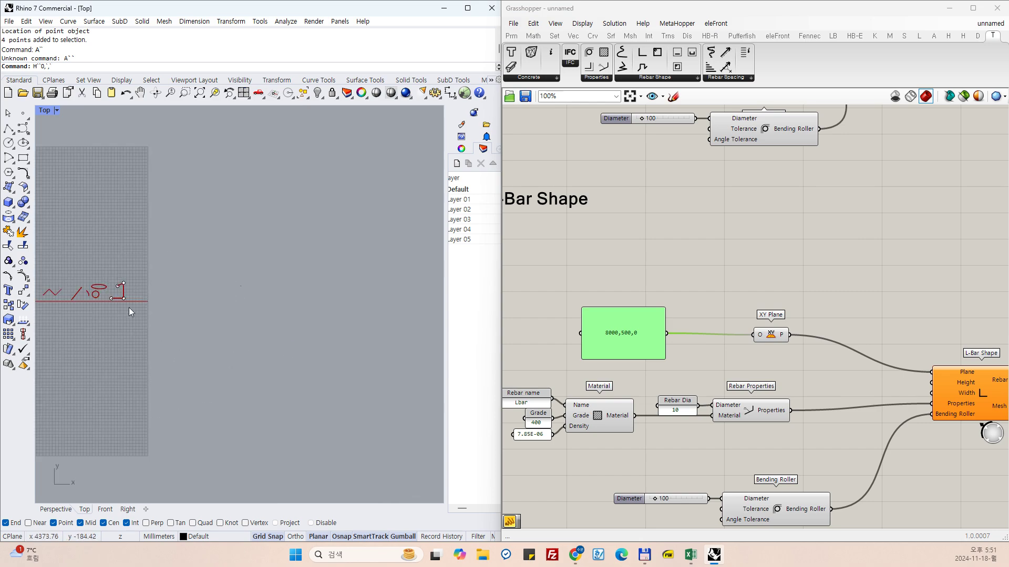
pyautogui.click(769, 335)
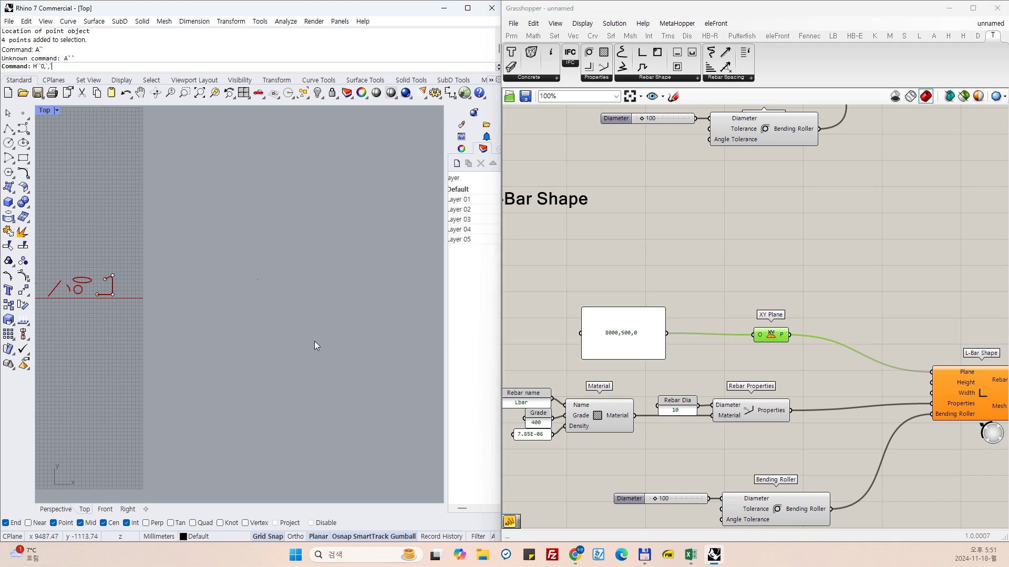
pyautogui.write('z')
pyautogui.press('Return')
pyautogui.write('E')
pyautogui.press('Delete')
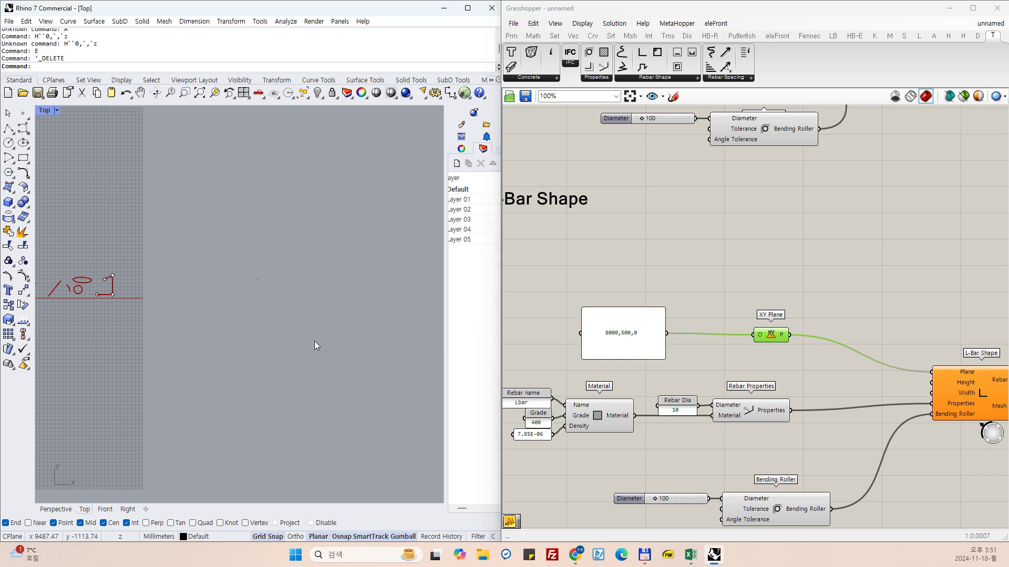
pyautogui.write('Z')
pyautogui.press('Return')
pyautogui.write('e')
pyautogui.press('Return')
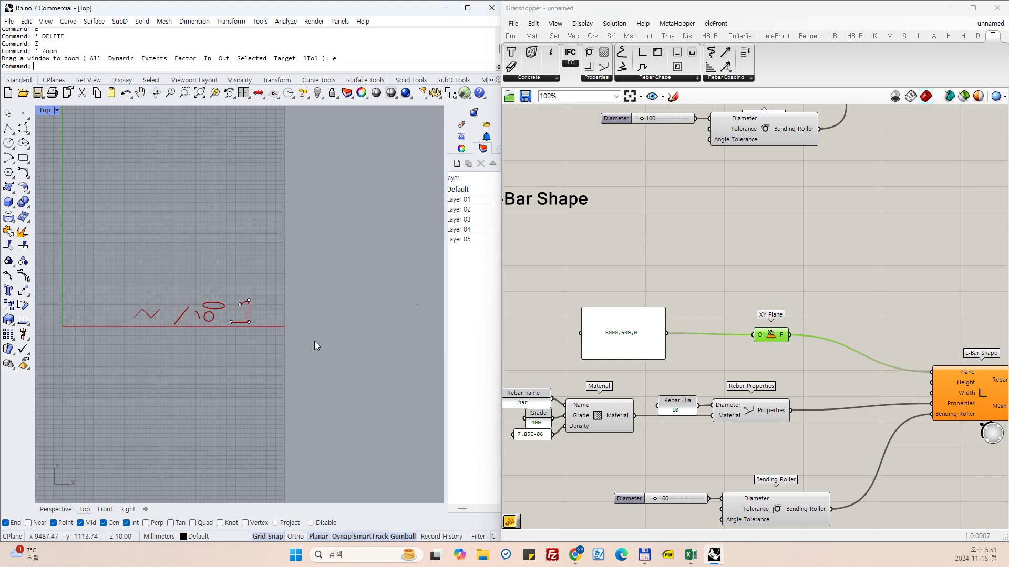
# Move the XY Plane component closer to the 8000,500,0 panel, and shift both up to make room above Rebar Properties.
pyautogui.click(775, 350)
pyautogui.scroll(2, 771, 342)
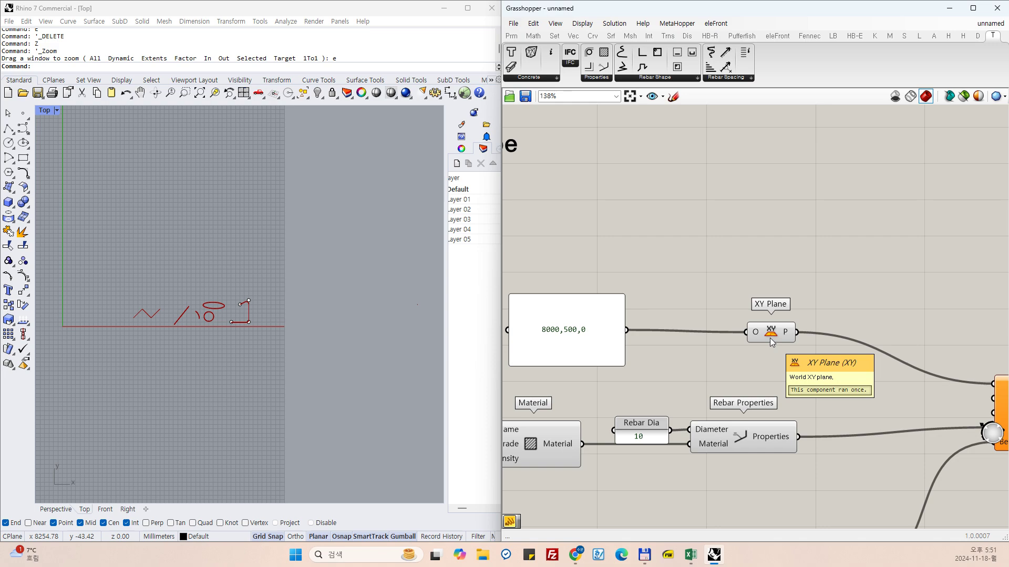
pyautogui.moveTo(770, 339); pyautogui.dragTo(696, 335)
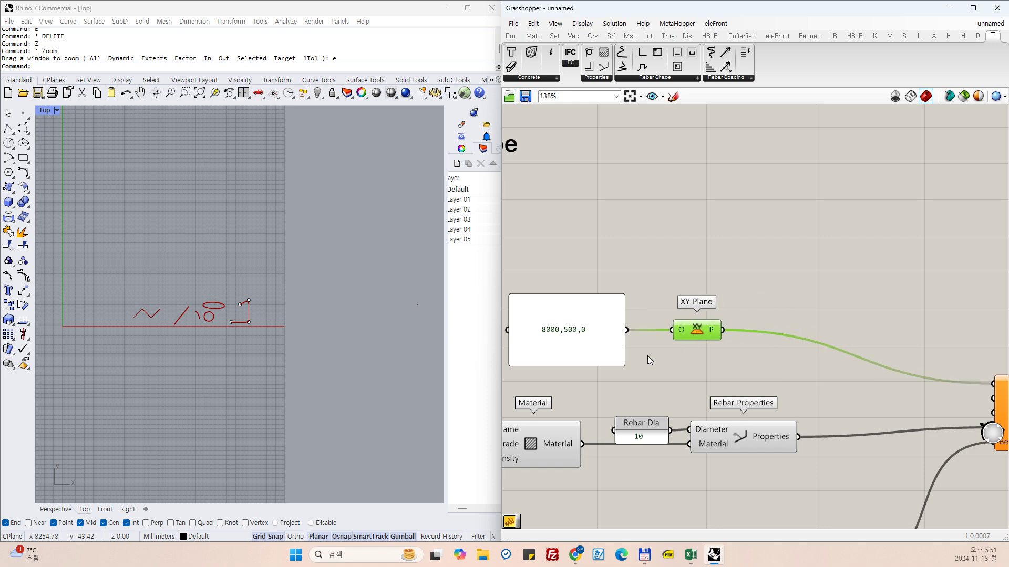
pyautogui.click(613, 379)
pyautogui.scroll(-5, 614, 379)
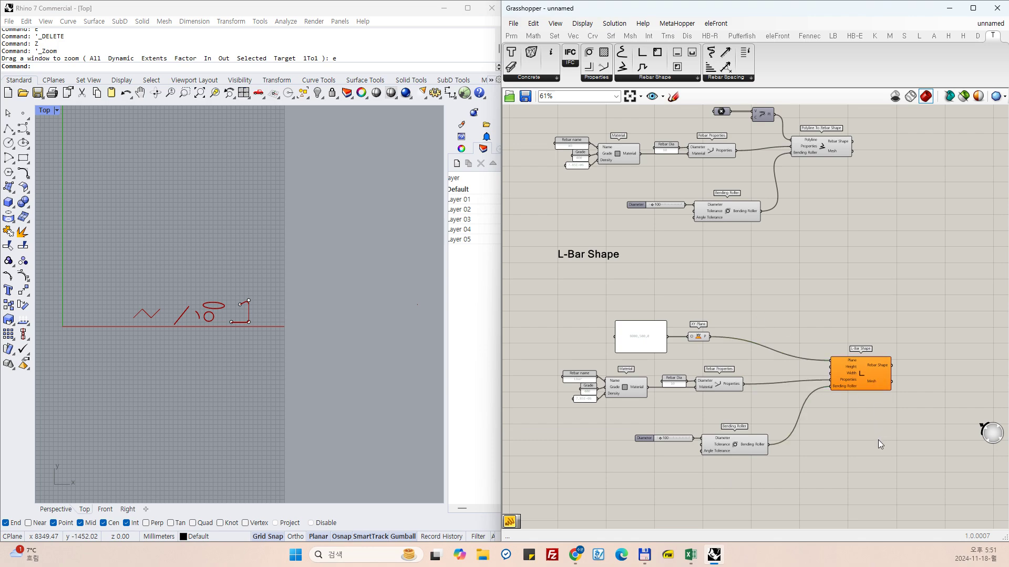
pyautogui.scroll(3, 698, 382)
pyautogui.moveTo(770, 254); pyautogui.dragTo(637, 312)
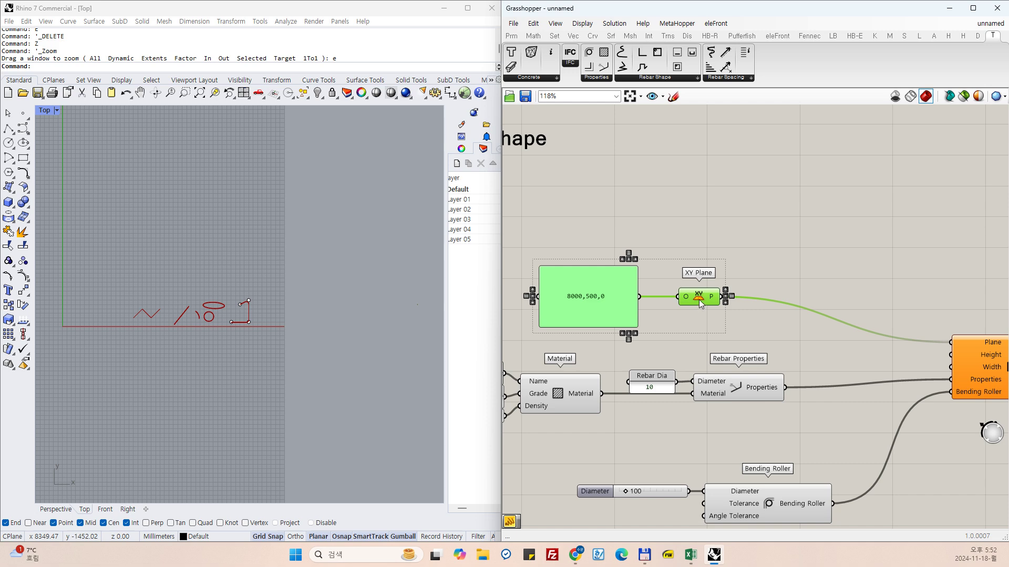
pyautogui.moveTo(700, 304); pyautogui.dragTo(706, 279)
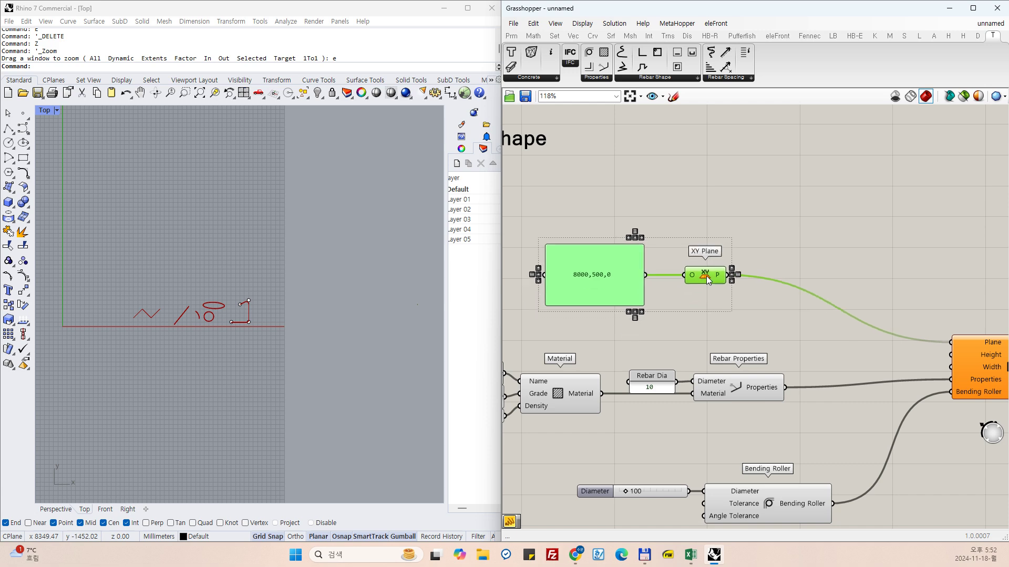
pyautogui.doubleClick(576, 273)
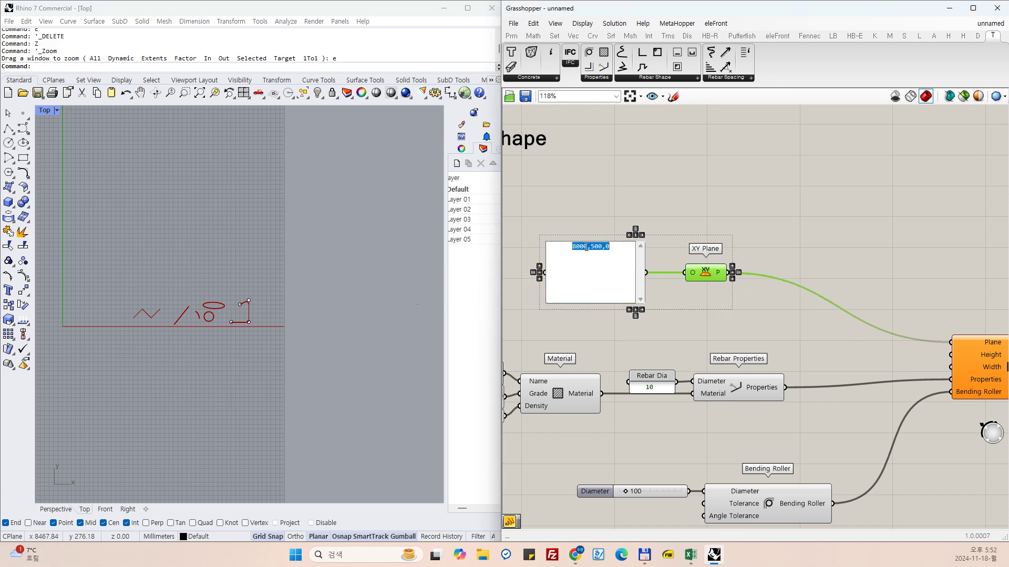
pyautogui.doubleClick(586, 247)
pyautogui.click(545, 253)
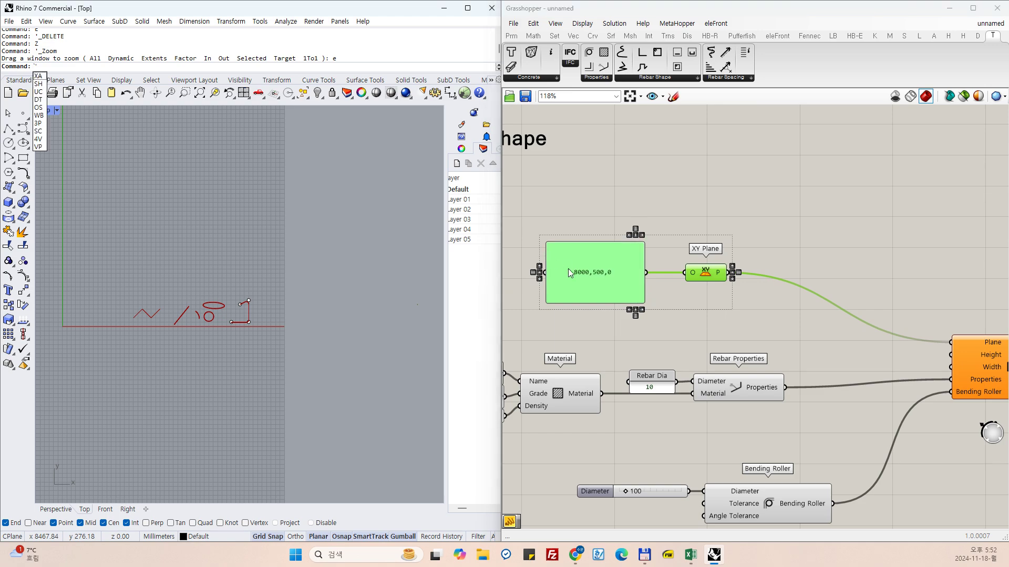
pyautogui.click(702, 319)
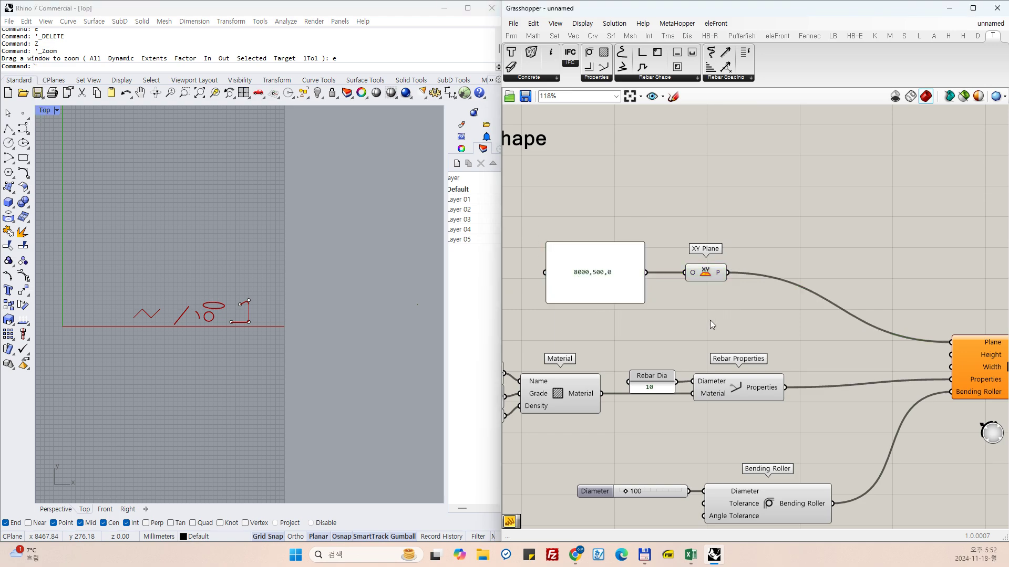
# Add a number slider of 200 below the XY Plane component and connect it to the Height input of L-Bar Shape.
pyautogui.doubleClick(704, 318)
pyautogui.write('200')
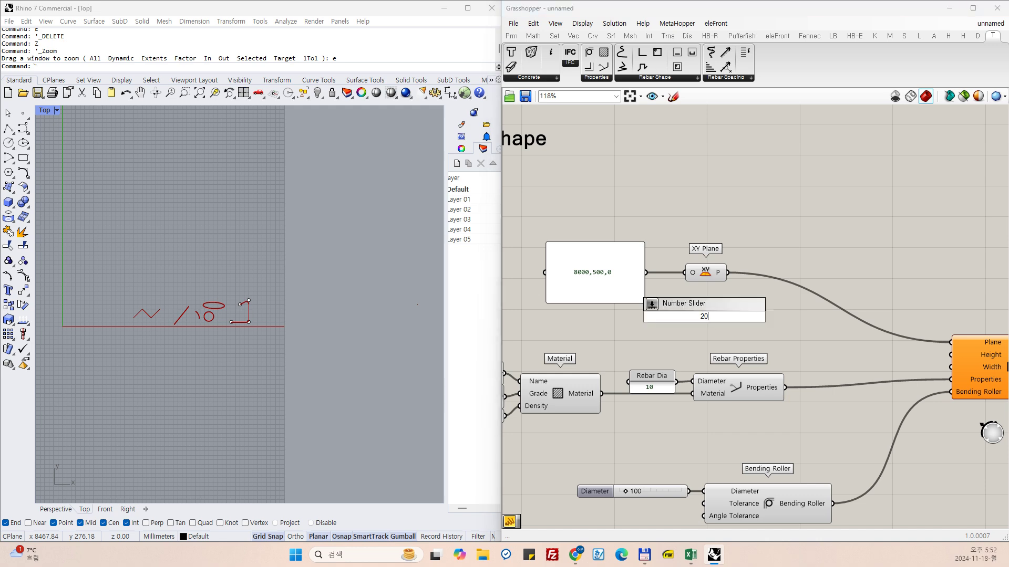
pyautogui.press('Return')
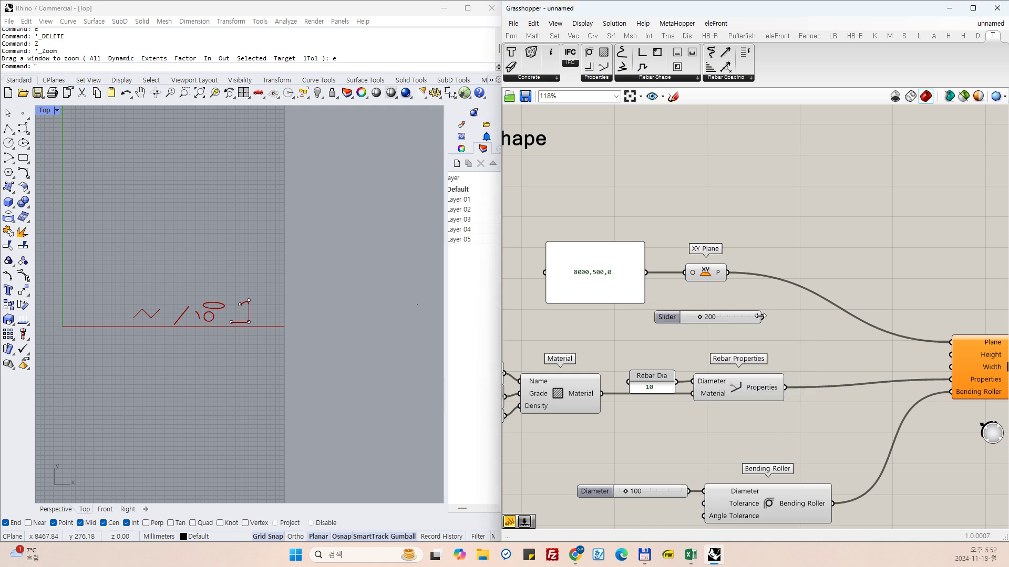
pyautogui.moveTo(756, 317); pyautogui.dragTo(951, 355)
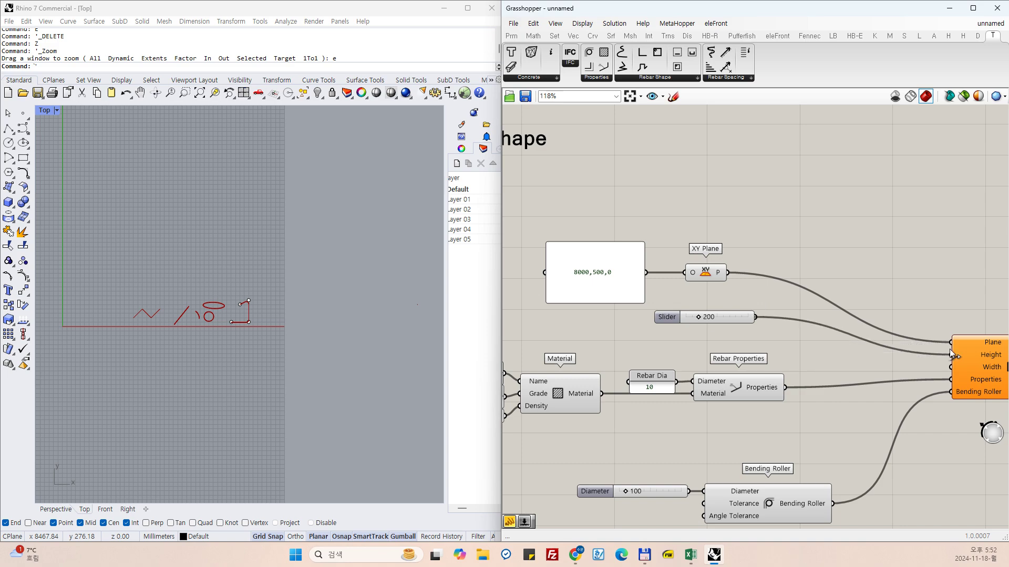
# Duplicate the Height slider and connect the copy to the Width input of L-Bar Shape.
pyautogui.click(676, 319)
pyautogui.click(534, 23)
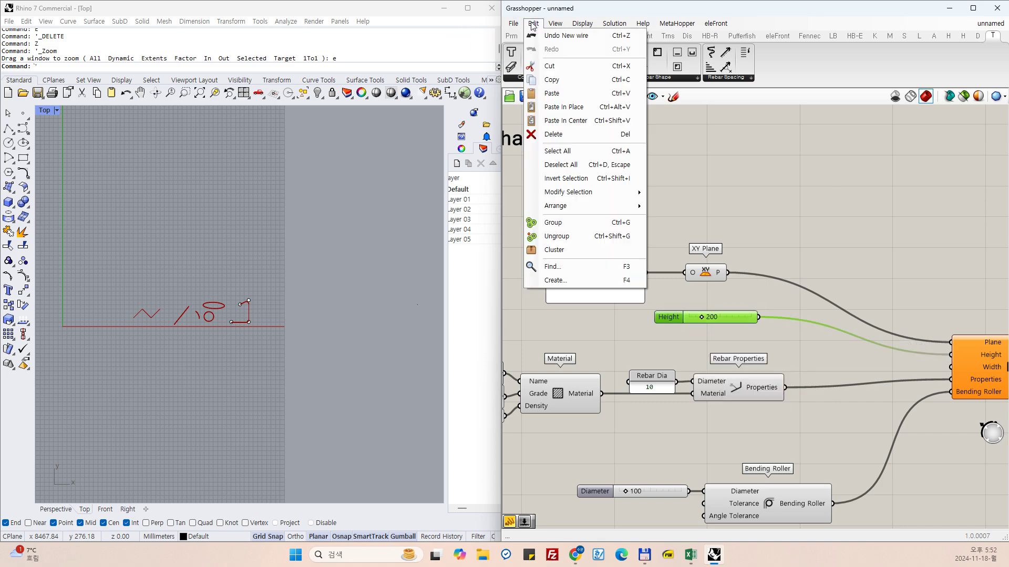
pyautogui.click(535, 24)
pyautogui.click(538, 25)
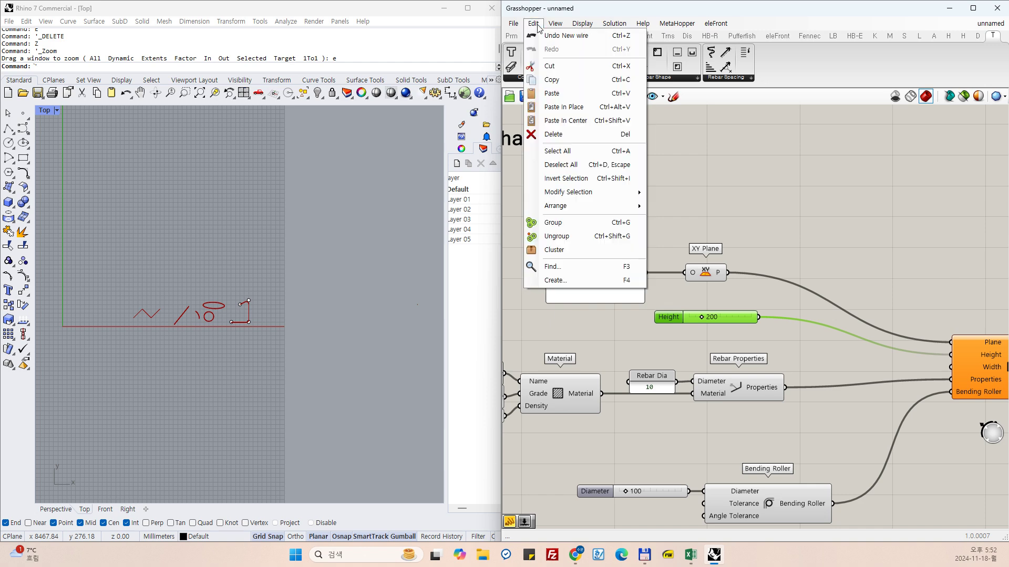
pyautogui.click(552, 93)
pyautogui.moveTo(764, 323); pyautogui.dragTo(951, 367)
pyautogui.doubleClick(713, 328)
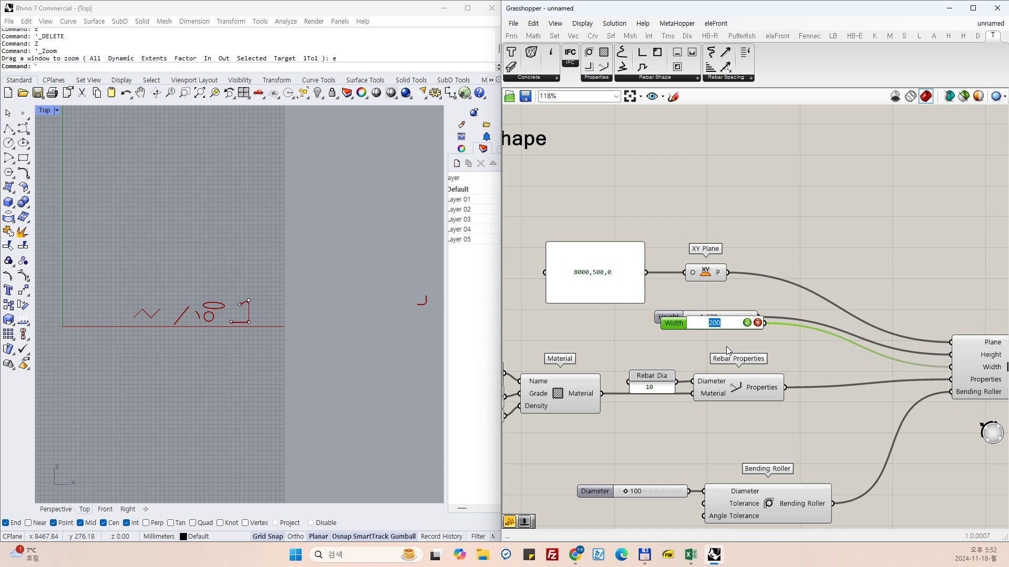
pyautogui.write('c00')
pyautogui.press('Escape')
pyautogui.press('Escape')
# Set the Width slider's value to 300 and place it directly below the Height slider.
pyautogui.doubleClick(675, 326)
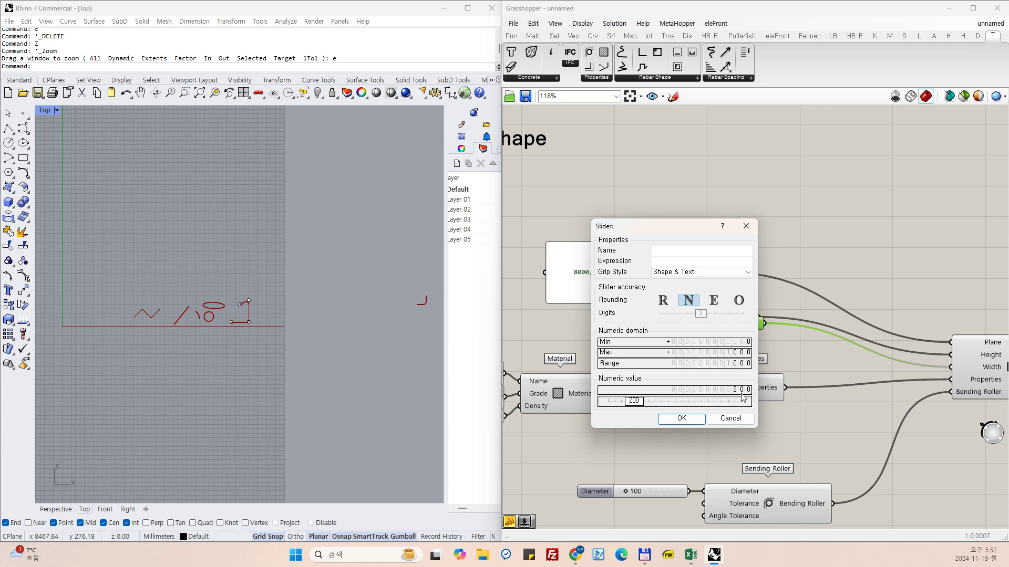
pyautogui.scroll(10, 742, 394)
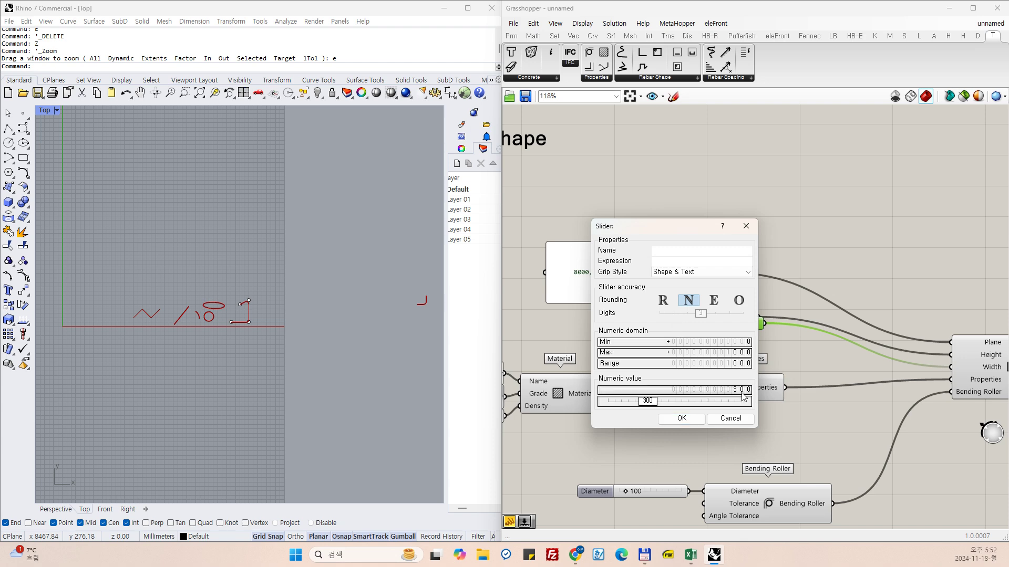
pyautogui.click(694, 418)
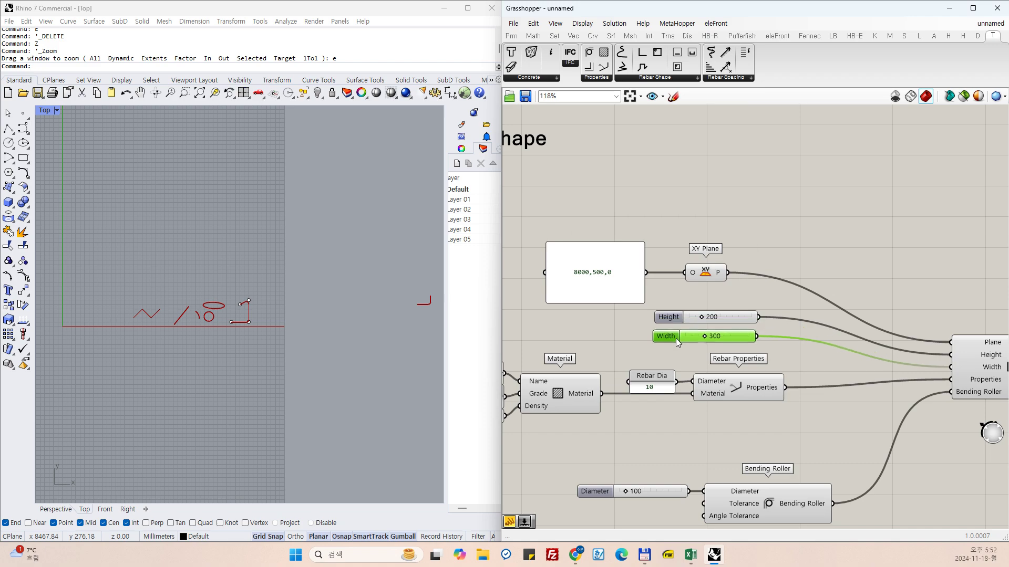
# Examine the L-bar preview in the Rhino Top viewport and how its start relates to the XY plane origin.
pyautogui.scroll(-3, 377, 330)
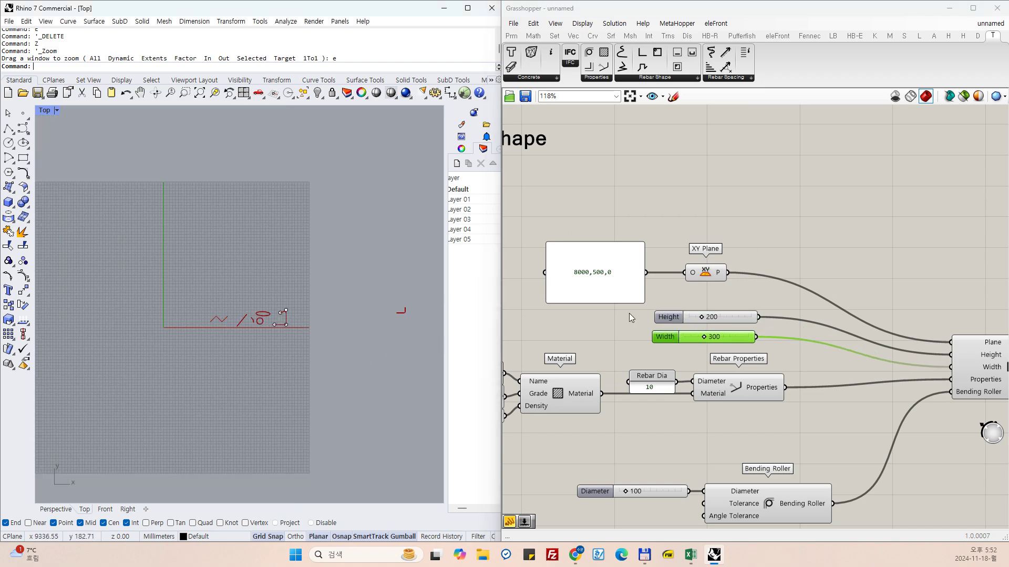
pyautogui.click(710, 275)
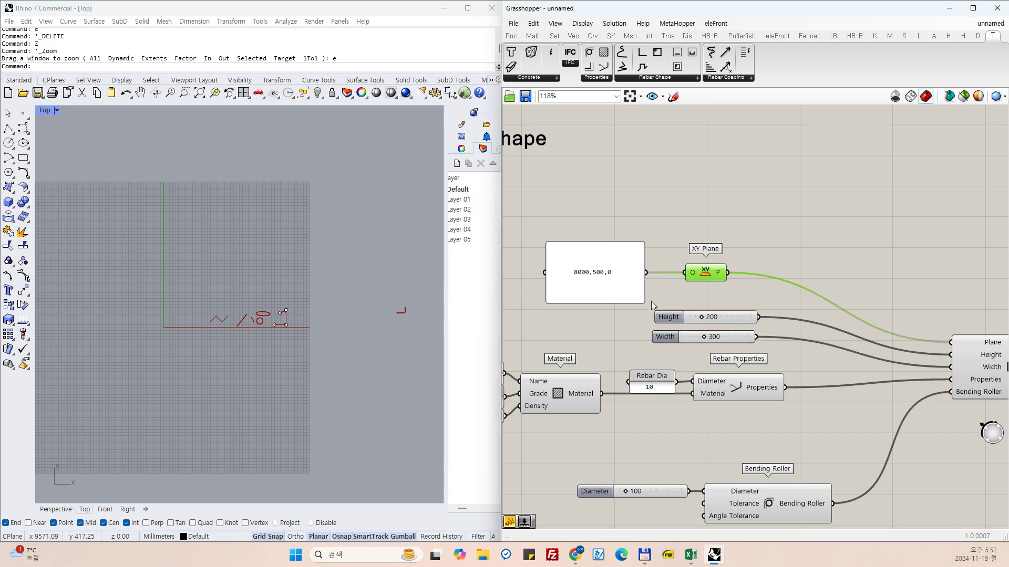
pyautogui.scroll(-4, 651, 302)
pyautogui.click(864, 349)
pyautogui.scroll(10, 396, 313)
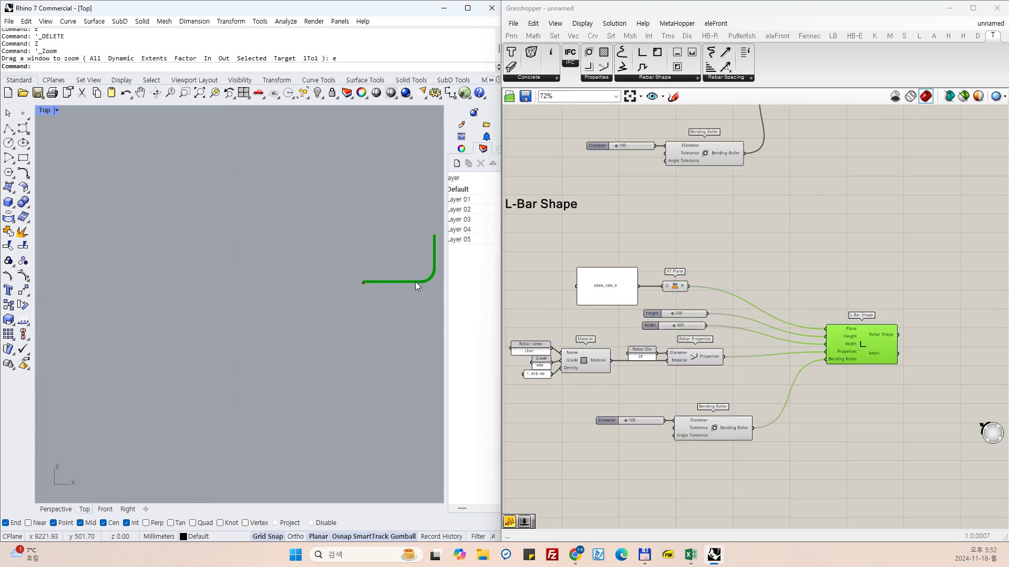
pyautogui.scroll(6, 329, 285)
pyautogui.scroll(-2, 673, 288)
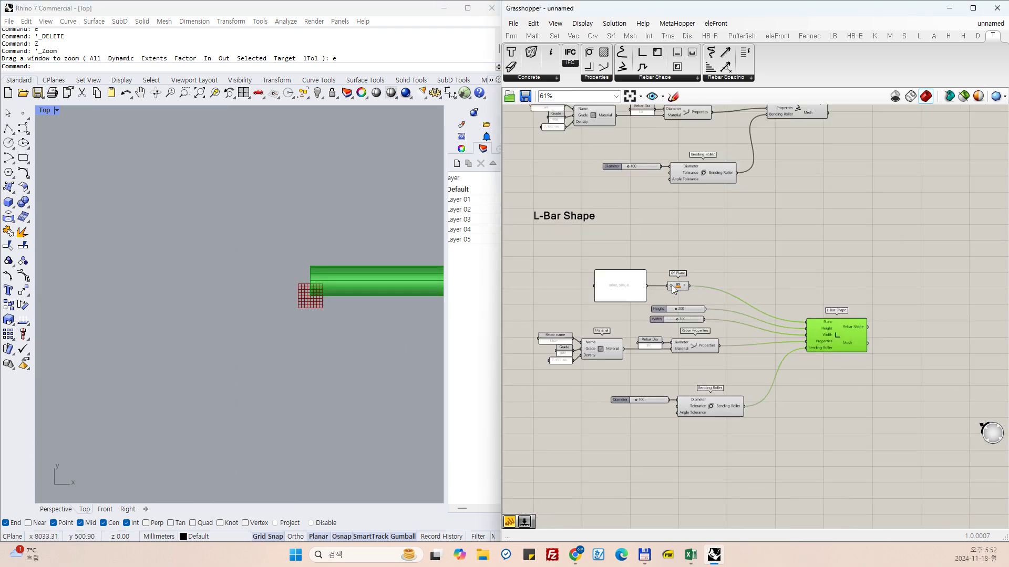
pyautogui.click(674, 288)
pyautogui.click(627, 290)
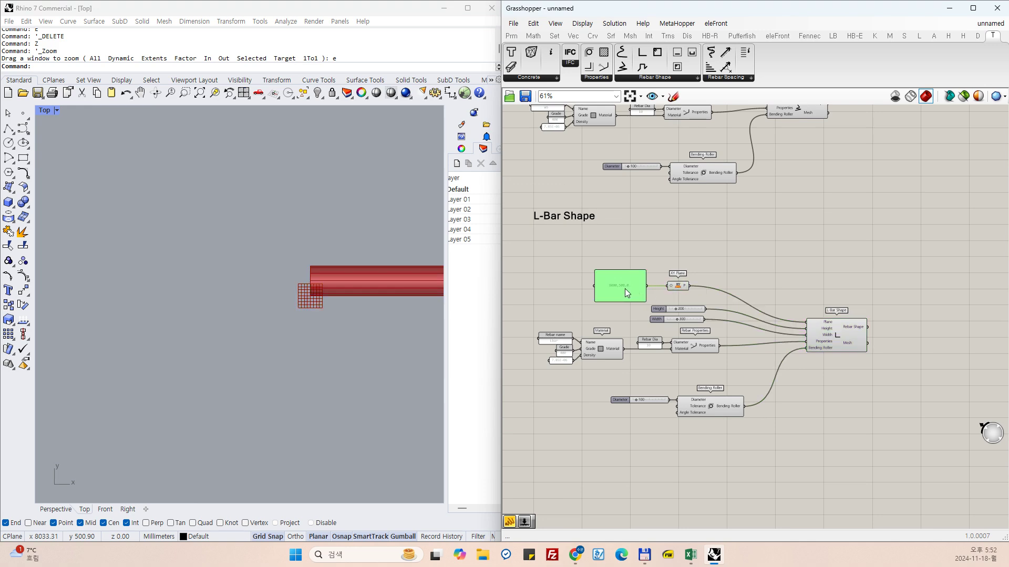
pyautogui.scroll(-6, 268, 348)
pyautogui.scroll(4, 322, 335)
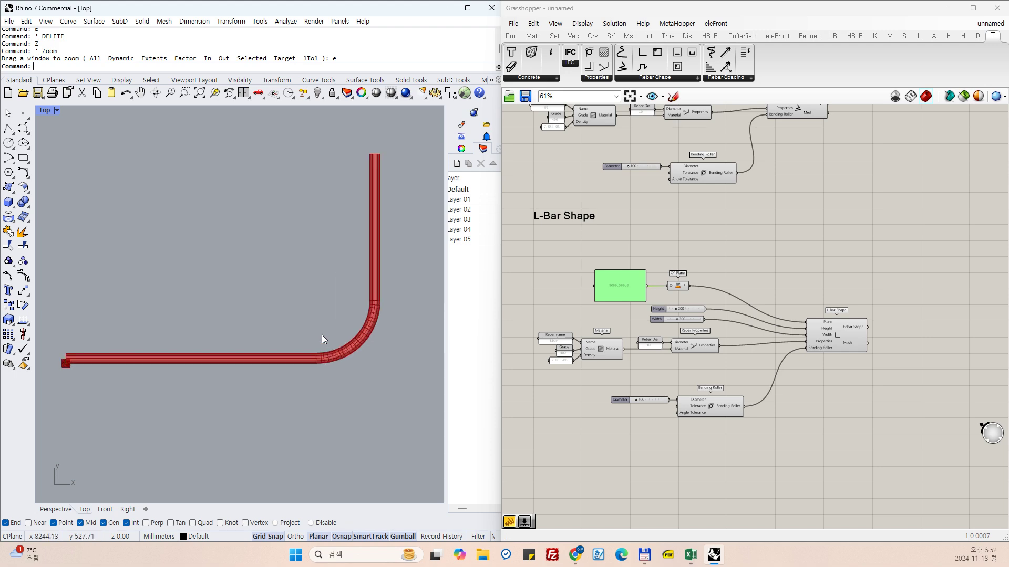
# Review the rebar diameter and bending roller inputs of the L-bar, and highlight L-Bar Shape to inspect its preview.
pyautogui.click(635, 367)
pyautogui.scroll(3, 634, 367)
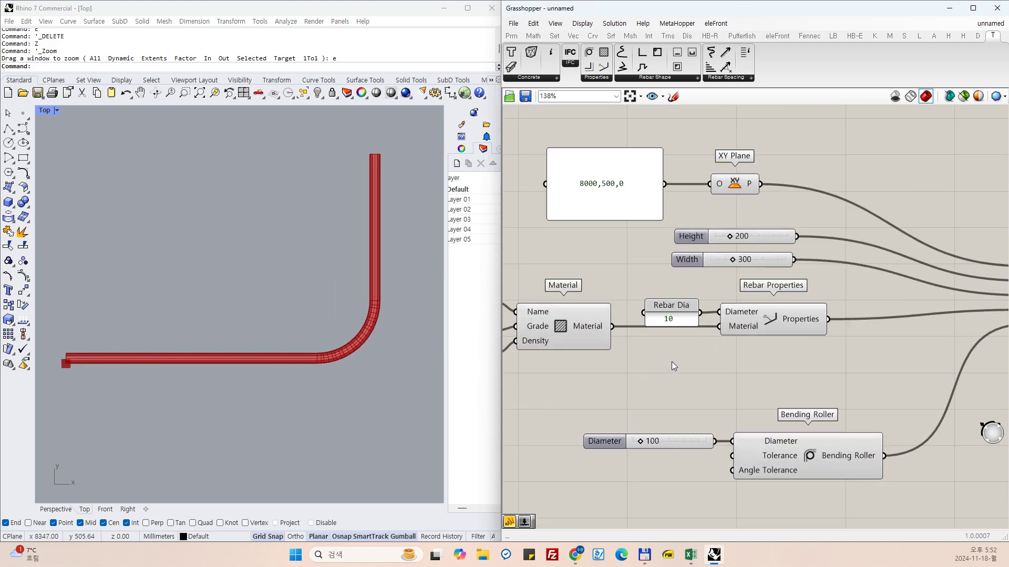
pyautogui.scroll(-2, 798, 329)
pyautogui.scroll(2, 706, 319)
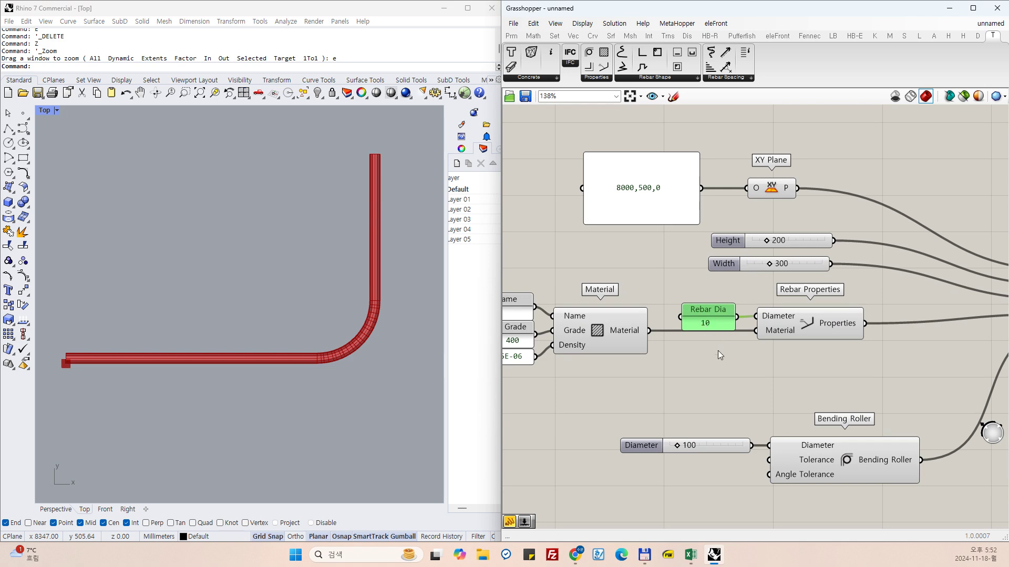
pyautogui.scroll(1, 717, 351)
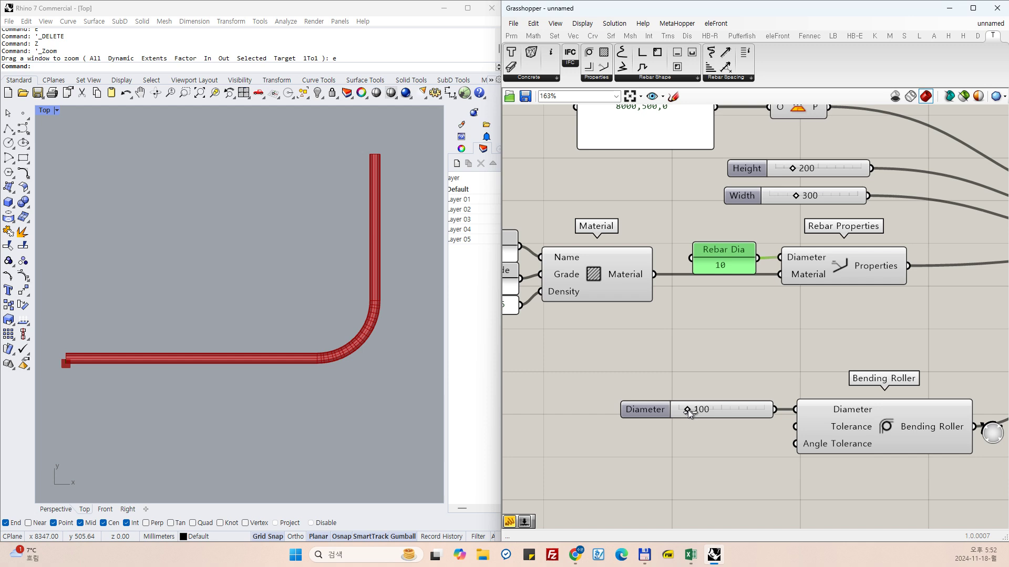
pyautogui.moveTo(688, 410)
pyautogui.mouseDown()
pyautogui.moveTo(708, 411)
pyautogui.moveTo(687, 411)
pyautogui.mouseUp()
pyautogui.click(690, 431)
pyautogui.scroll(-1, 741, 327)
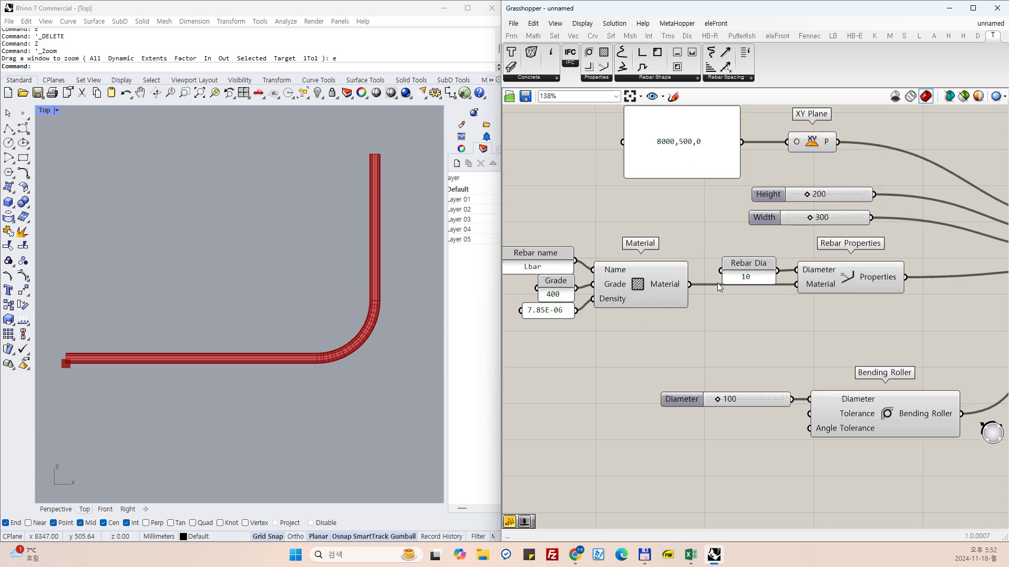
pyautogui.scroll(-4, 856, 269)
pyautogui.scroll(3, 921, 275)
pyautogui.click(921, 275)
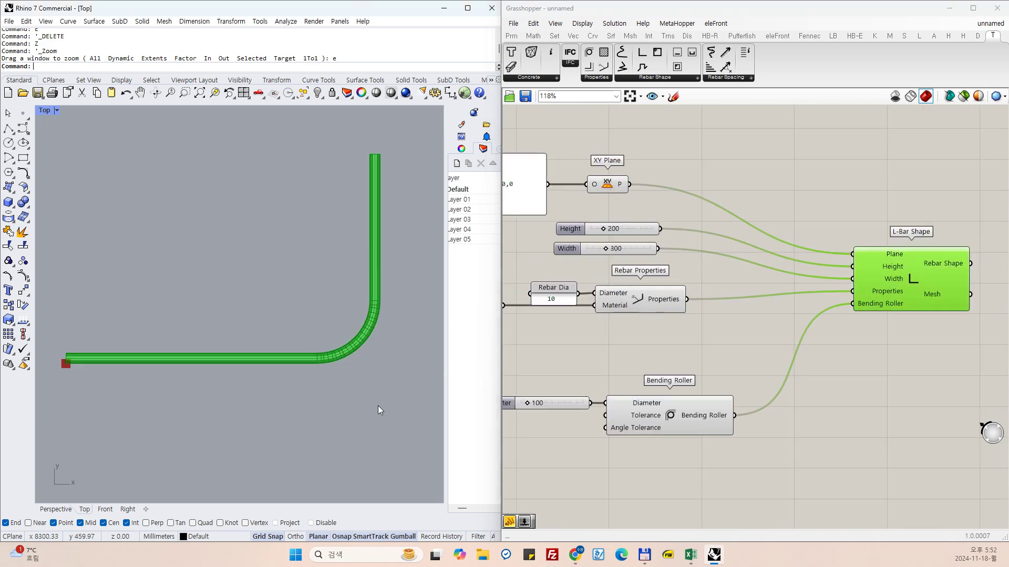
pyautogui.hotkey('alt', 'Tab')
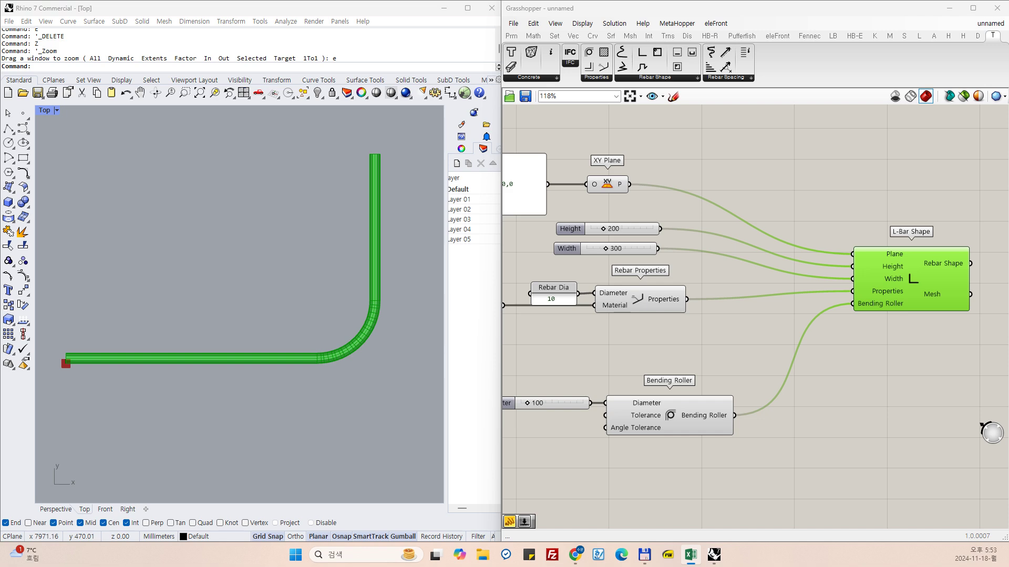
pyautogui.hotkey('alt', 'Tab')
# Duplicate the entire L-Bar Shape definition, including its title and inputs, and place the copy below the original.
pyautogui.click(646, 344)
pyautogui.scroll(-4, 711, 302)
pyautogui.moveTo(629, 189); pyautogui.dragTo(545, 214)
pyautogui.click(533, 23)
pyautogui.click(558, 74)
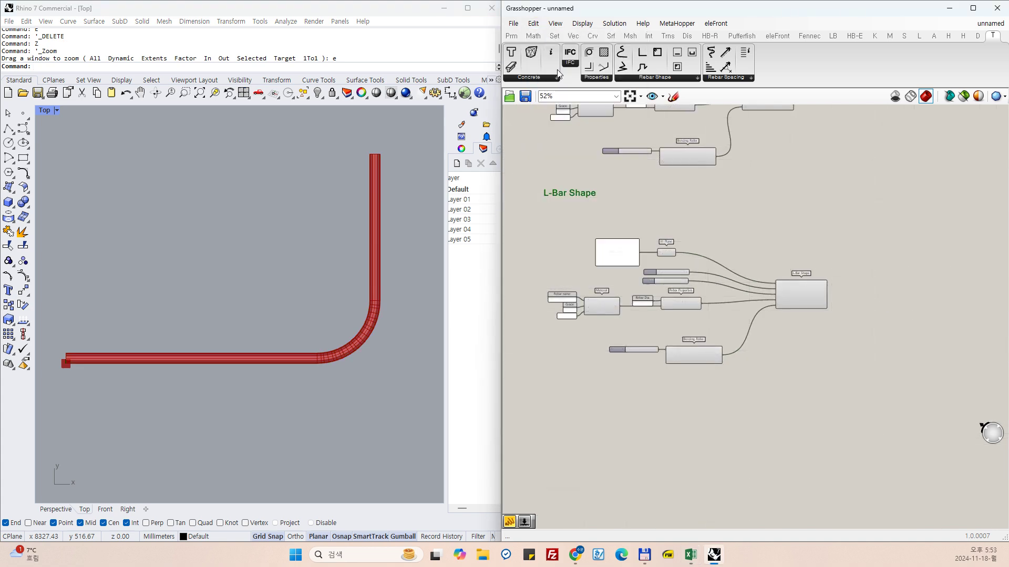
pyautogui.click(534, 23)
pyautogui.click(546, 78)
pyautogui.moveTo(890, 198); pyautogui.dragTo(566, 427)
pyautogui.click(533, 23)
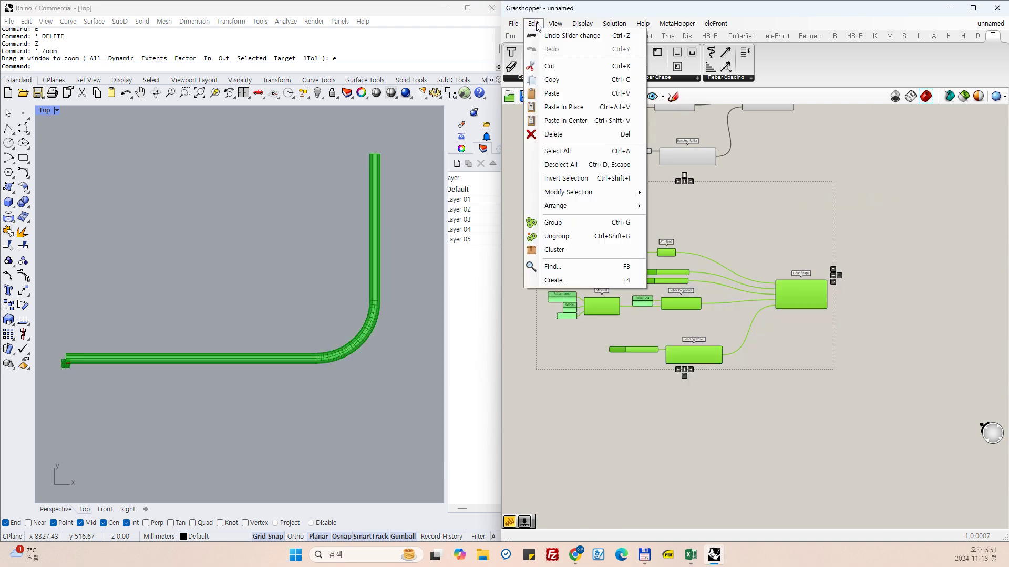
pyautogui.click(549, 79)
pyautogui.click(533, 24)
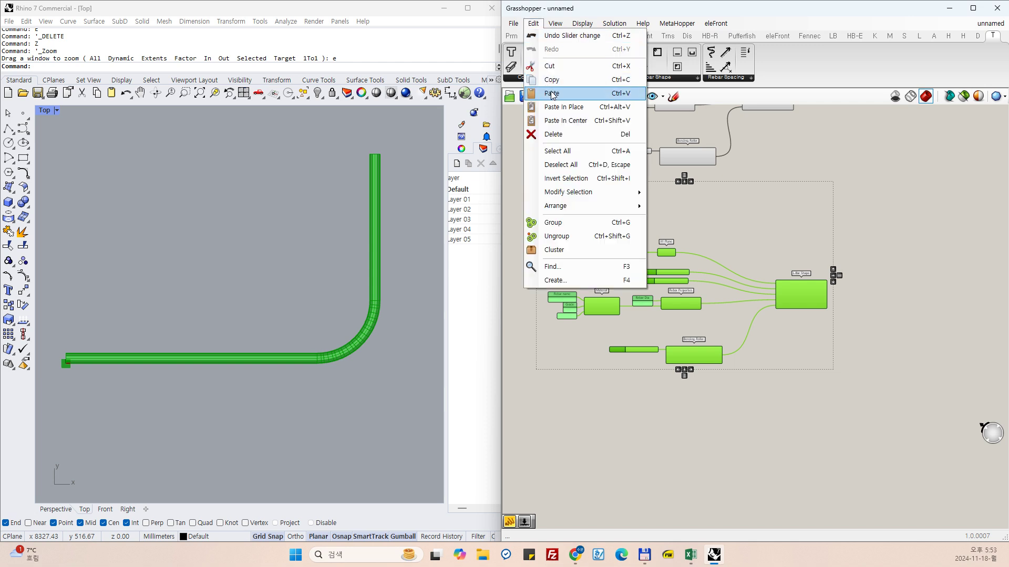
pyautogui.click(552, 93)
pyautogui.moveTo(645, 411); pyautogui.dragTo(649, 470)
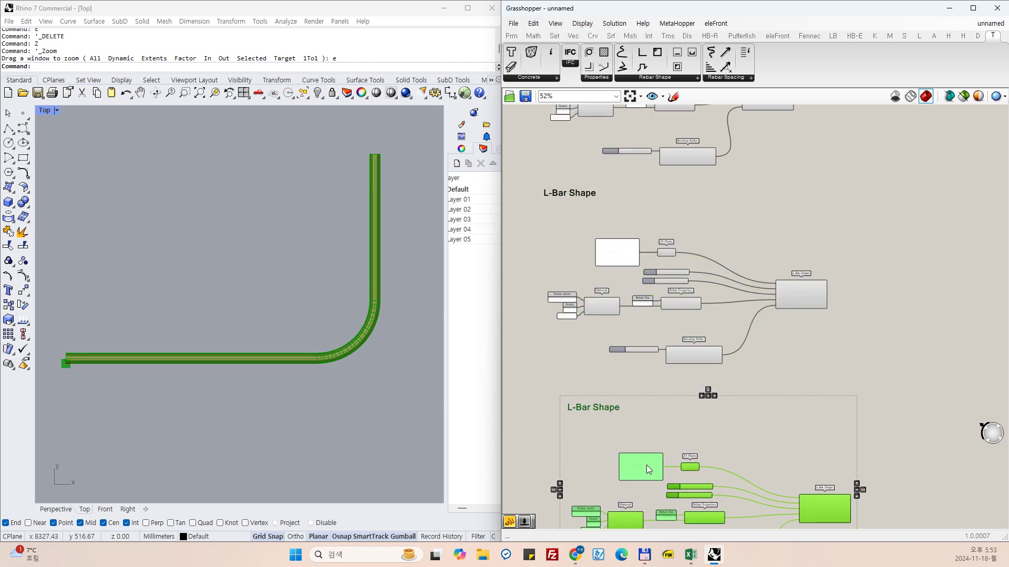
# Retitle the scribble above the copied definition as "Spacer Shape".
pyautogui.doubleClick(586, 409)
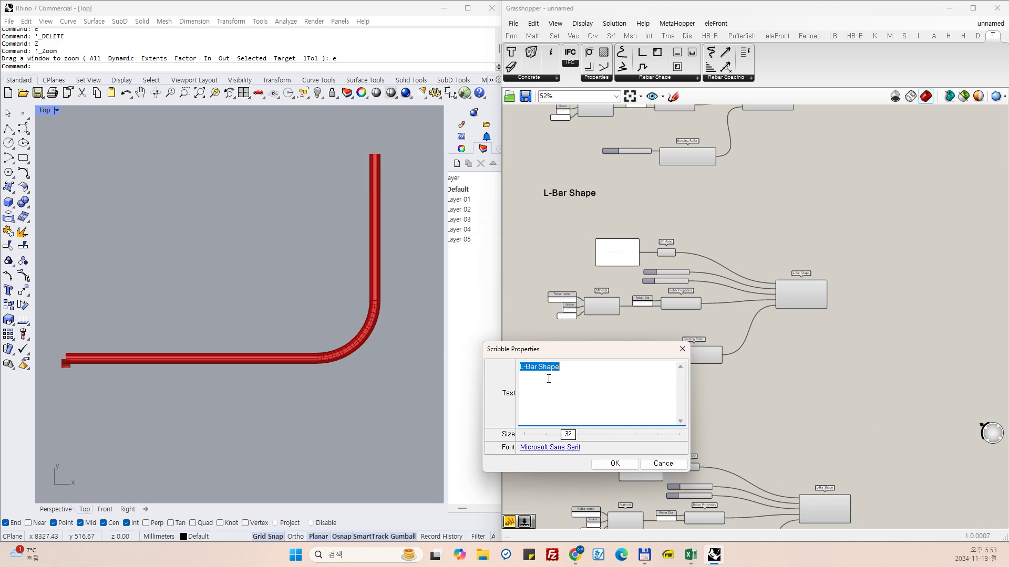
pyautogui.write('Spacer Sha')
pyautogui.click(612, 466)
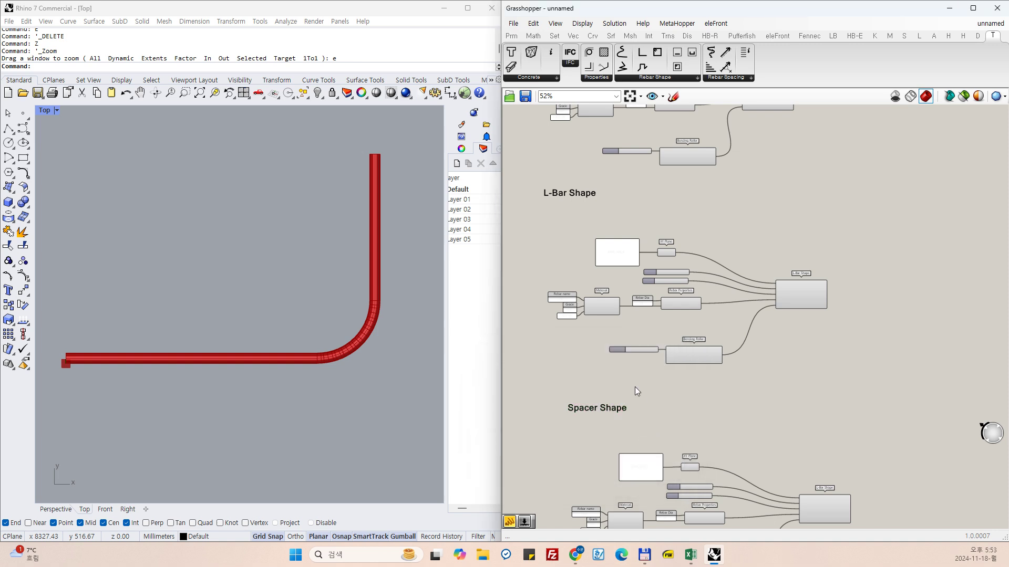
# Set the origin point panel of the Spacer Shape definition to 9000,500,0.
pyautogui.scroll(-2, 634, 387)
pyautogui.scroll(4, 641, 449)
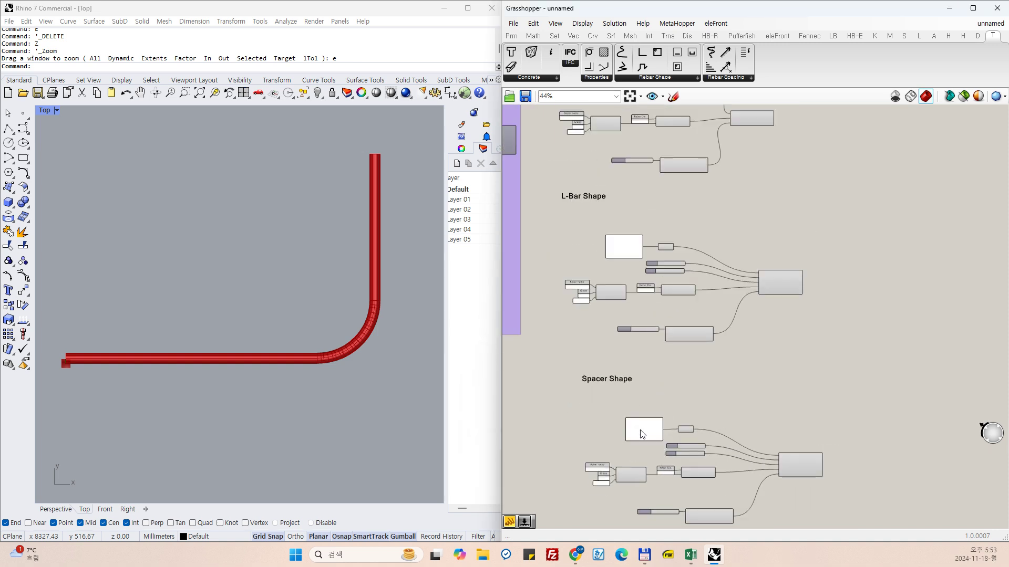
pyautogui.click(640, 429)
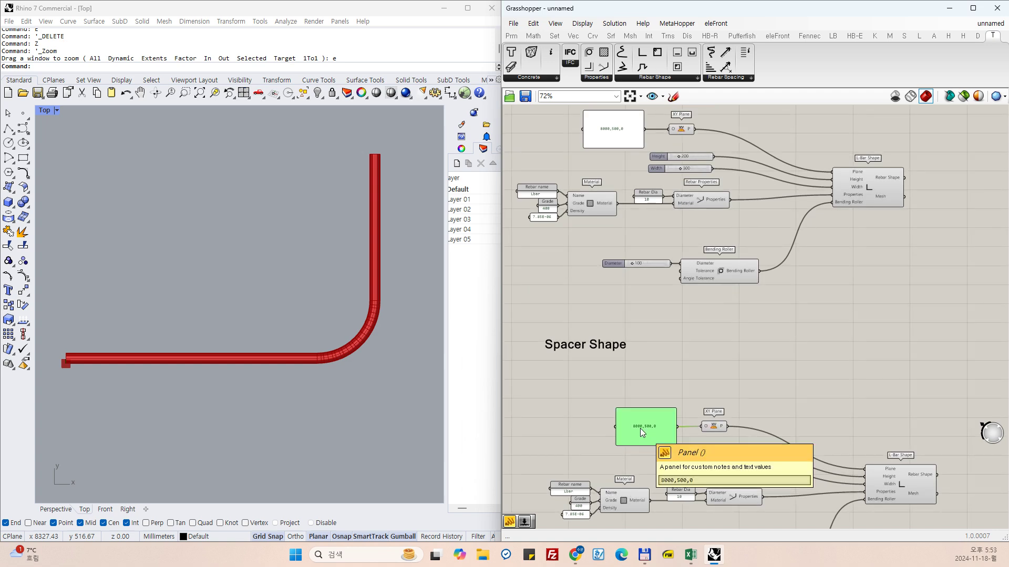
pyautogui.rightClick(640, 427)
pyautogui.click(664, 294)
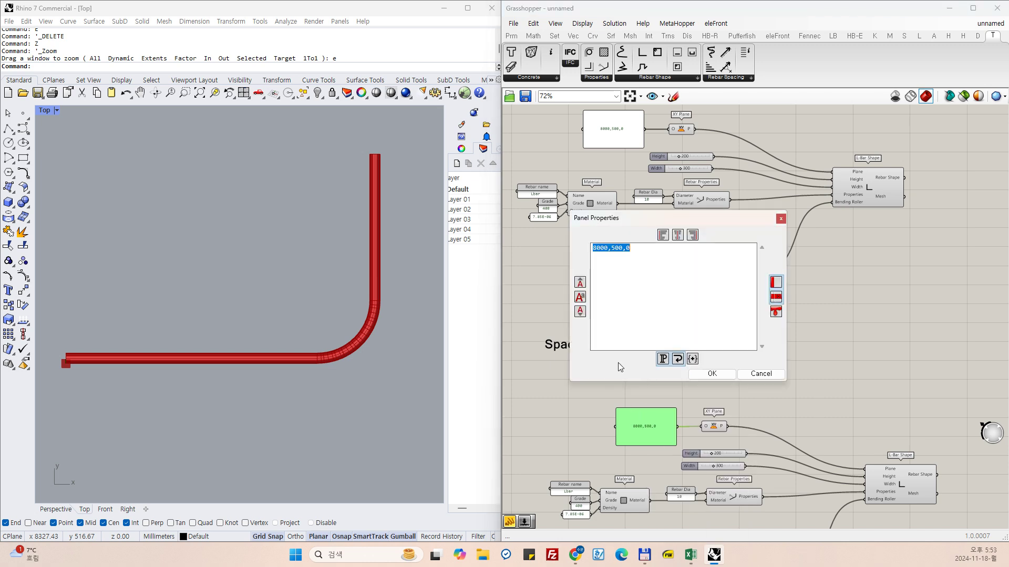
pyautogui.moveTo(597, 254); pyautogui.dragTo(568, 258)
pyautogui.click(712, 373)
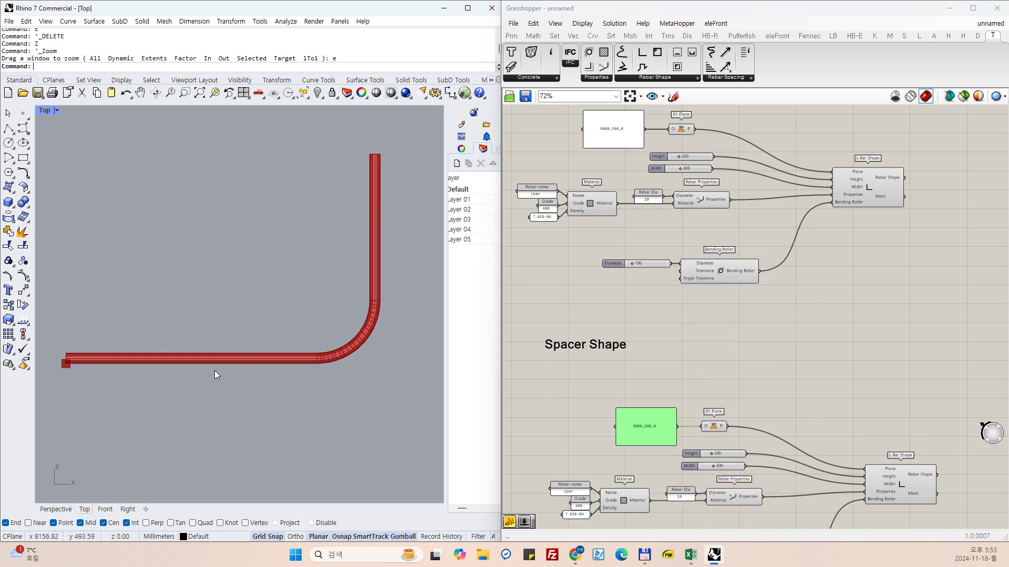
# Examine the copied L-bar at its new origin in the Rhino Top viewport and review its inputs in the definition.
pyautogui.scroll(-5, 214, 375)
pyautogui.scroll(4, 291, 377)
pyautogui.scroll(-2, 264, 342)
pyautogui.scroll(3, 604, 420)
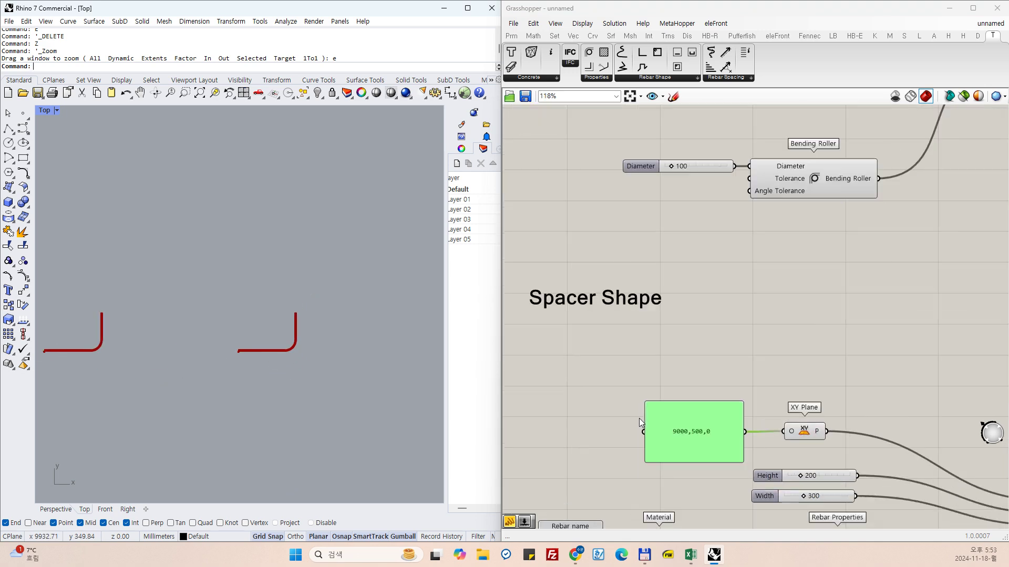
pyautogui.scroll(-1, 640, 422)
pyautogui.click(290, 376)
pyautogui.scroll(5, 260, 365)
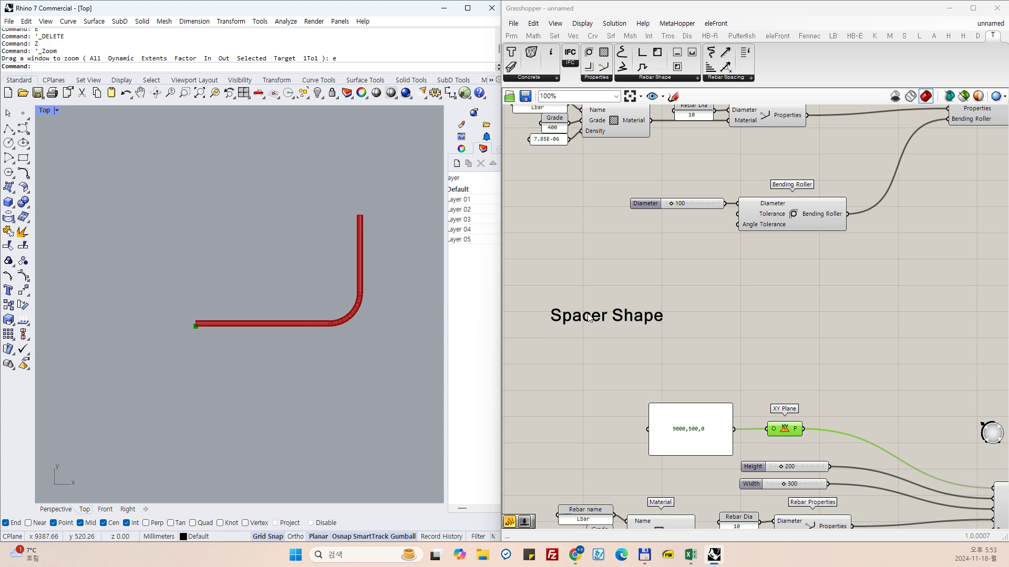
pyautogui.scroll(-3, 631, 315)
pyautogui.scroll(3, 689, 378)
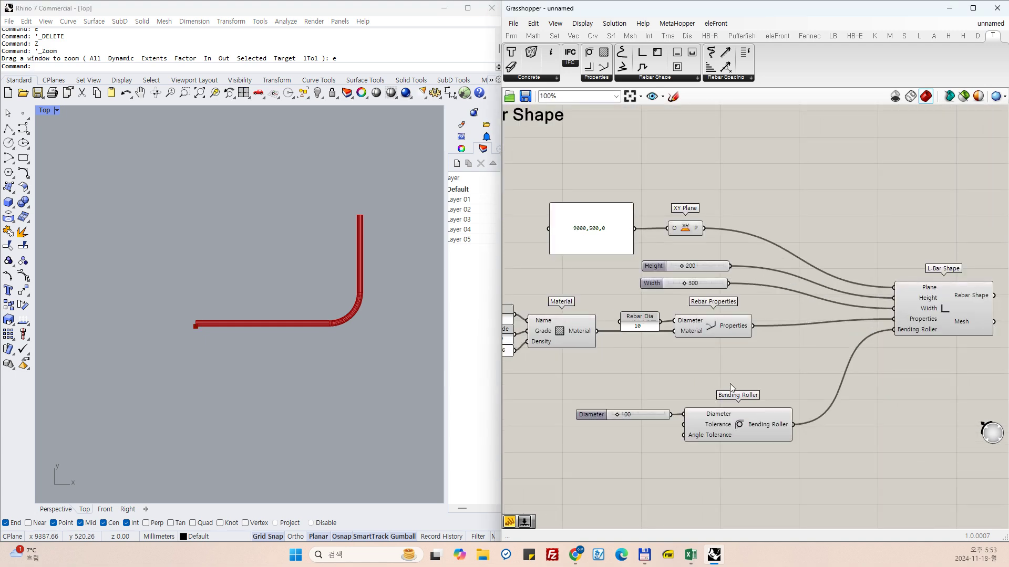
# Replace the copied L-Bar Shape component with a Spacer Shape component in the same place.
pyautogui.scroll(-1, 731, 384)
pyautogui.click(897, 332)
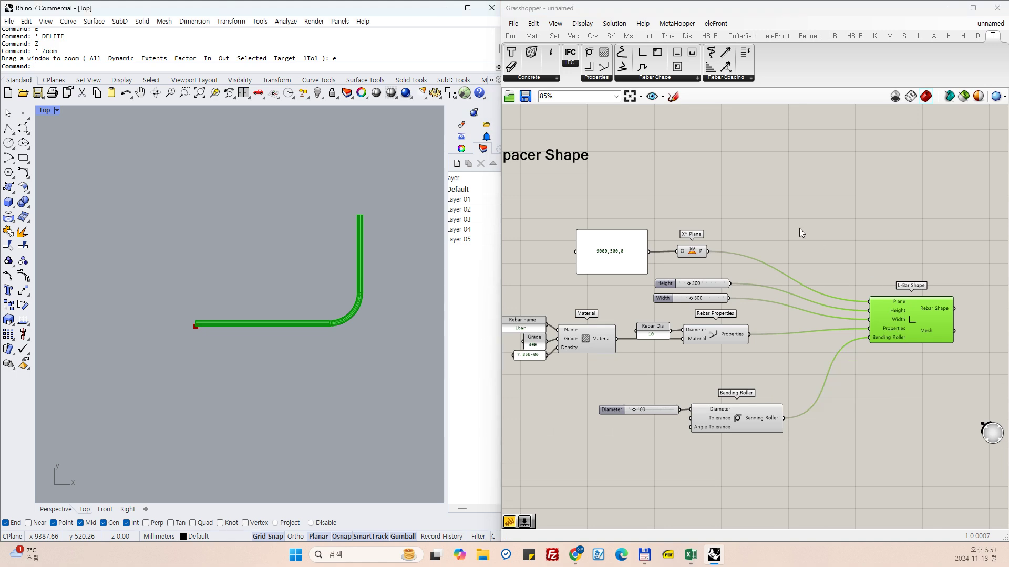
pyautogui.click(533, 23)
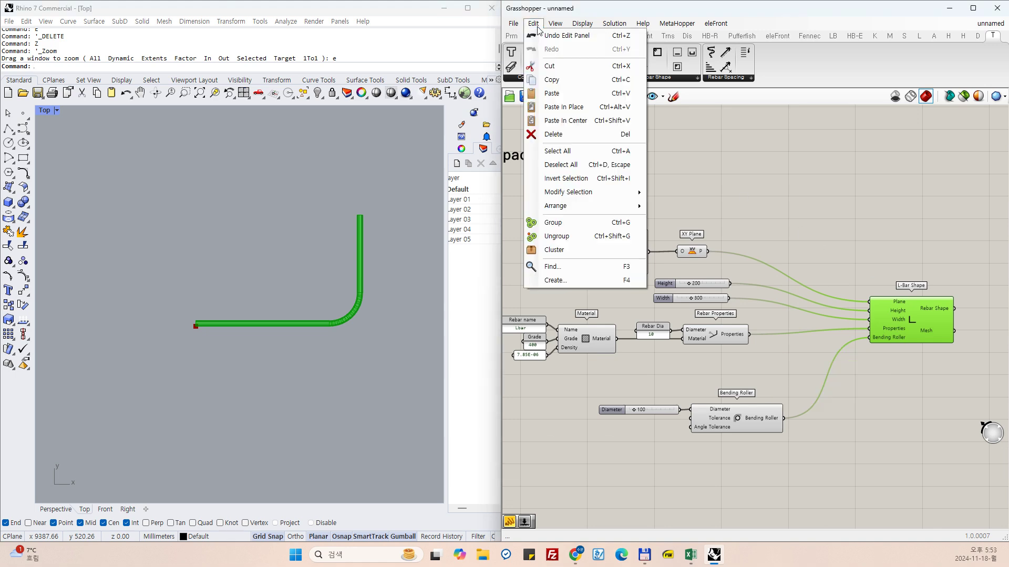
pyautogui.click(568, 135)
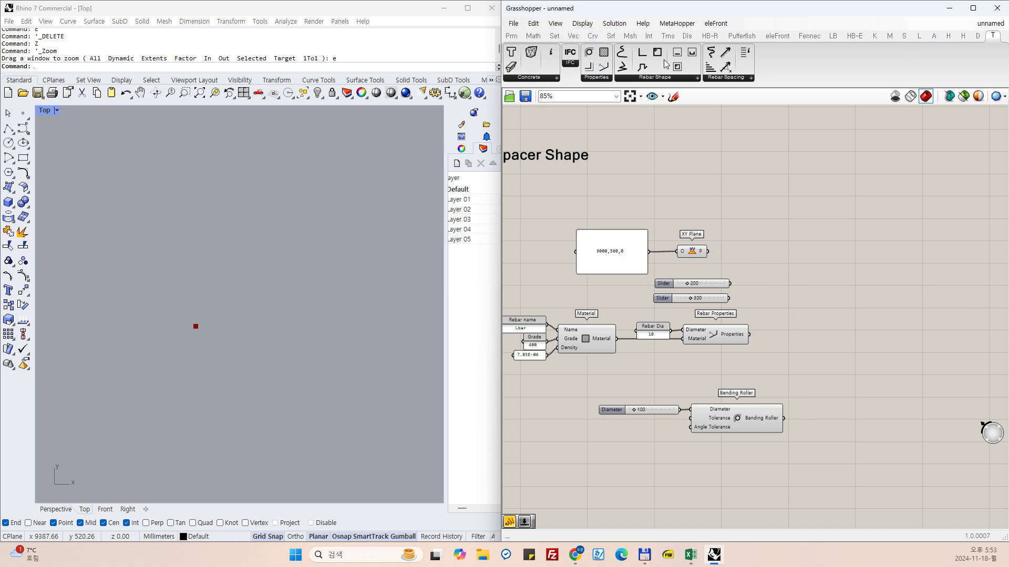
pyautogui.moveTo(642, 66); pyautogui.dragTo(864, 330)
pyautogui.scroll(2, 800, 309)
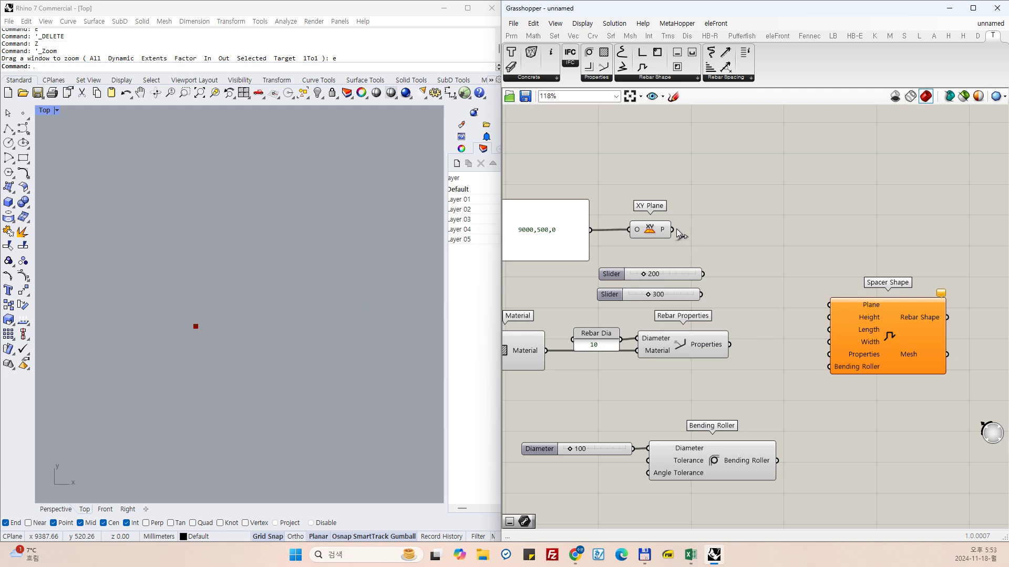
# Connect the XY Plane, the 200 slider and the 300 slider to Spacer Shape's Plane, Height and Length inputs.
pyautogui.moveTo(677, 232); pyautogui.dragTo(829, 305)
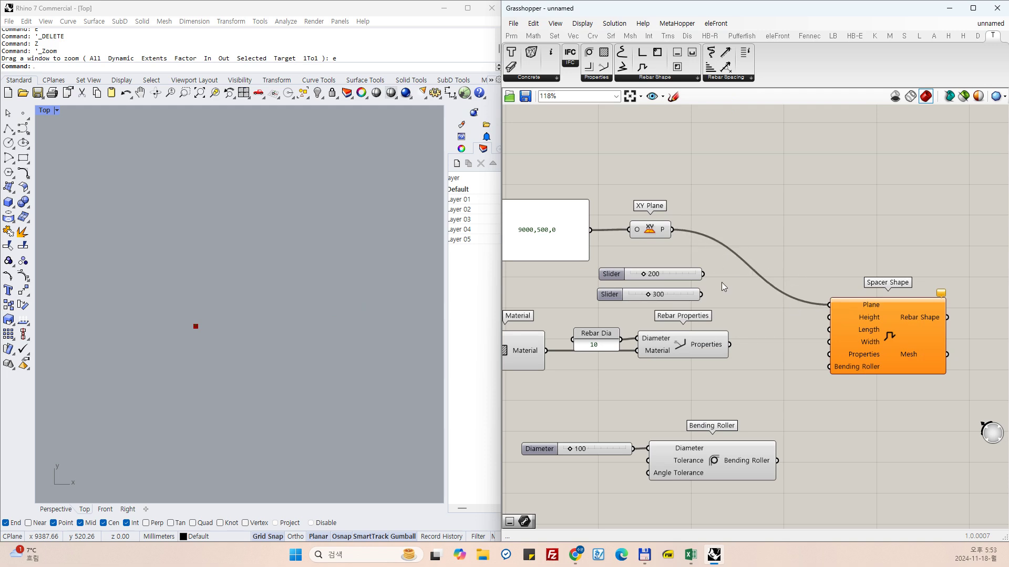
pyautogui.moveTo(703, 274); pyautogui.dragTo(829, 318)
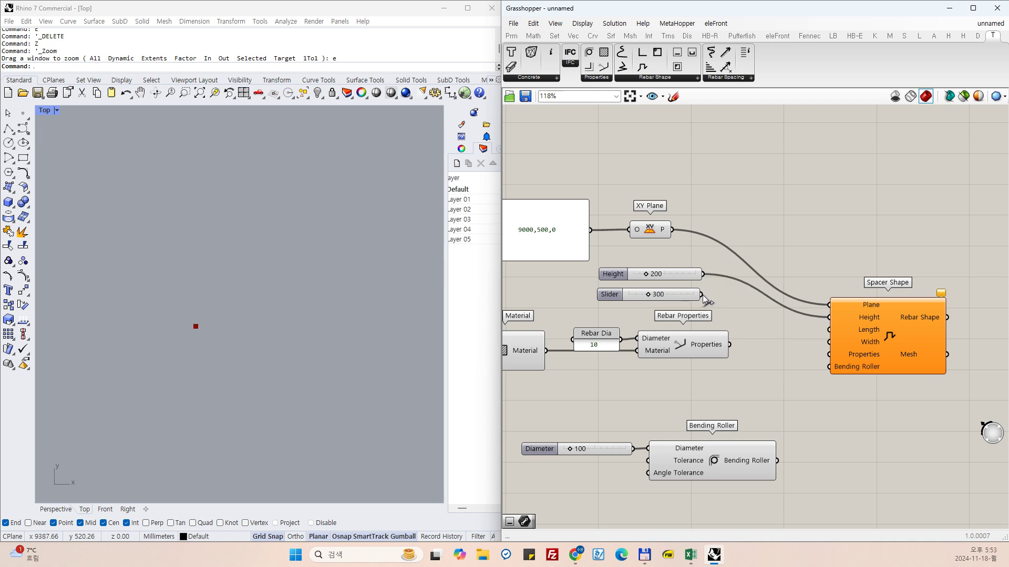
pyautogui.moveTo(703, 295); pyautogui.dragTo(828, 330)
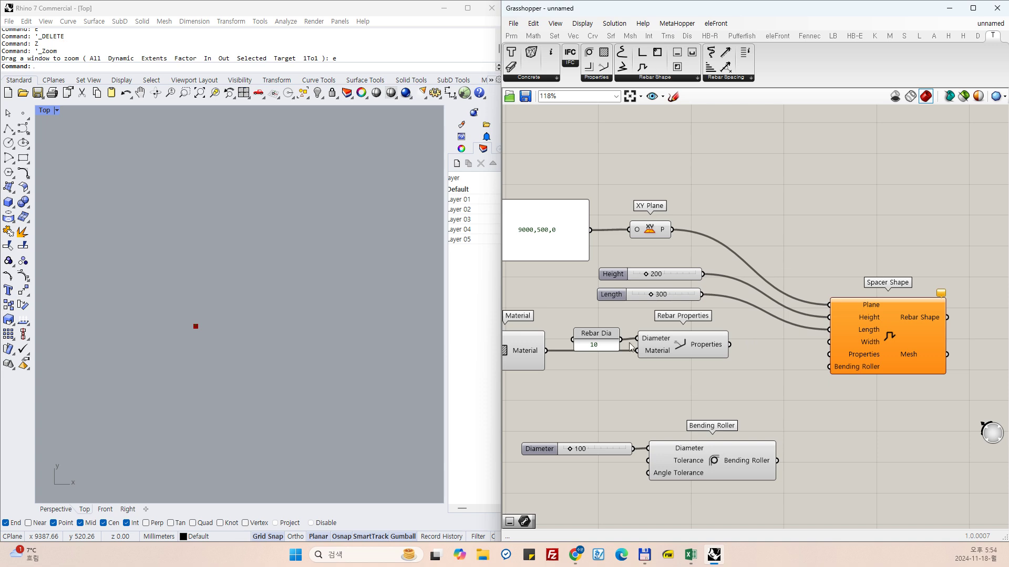
# Cut the Length slider, paste it back in place and reconnect it to the Length input of Spacer Shape.
pyautogui.click(165, 357)
pyautogui.click(612, 295)
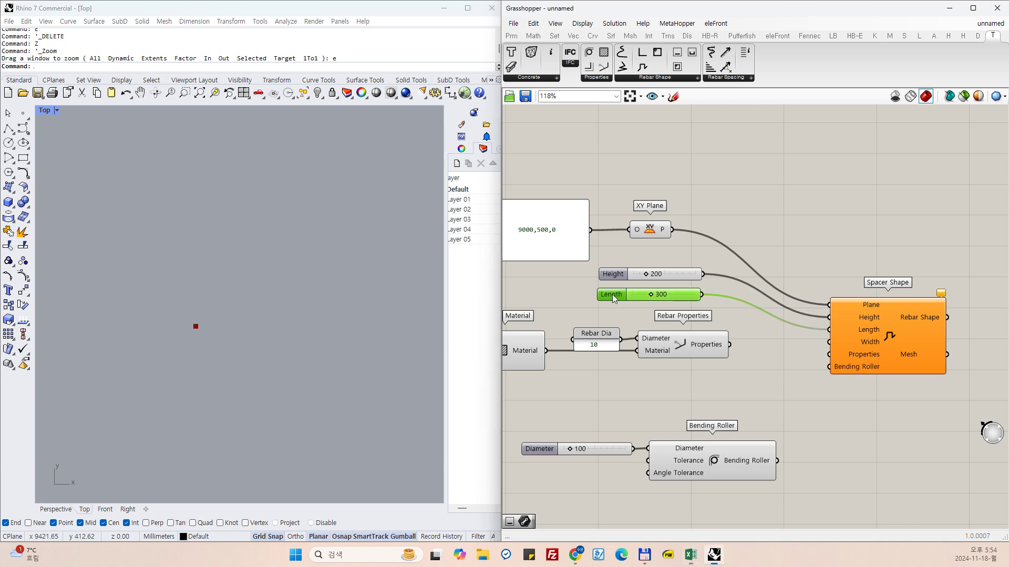
pyautogui.click(535, 26)
pyautogui.click(549, 65)
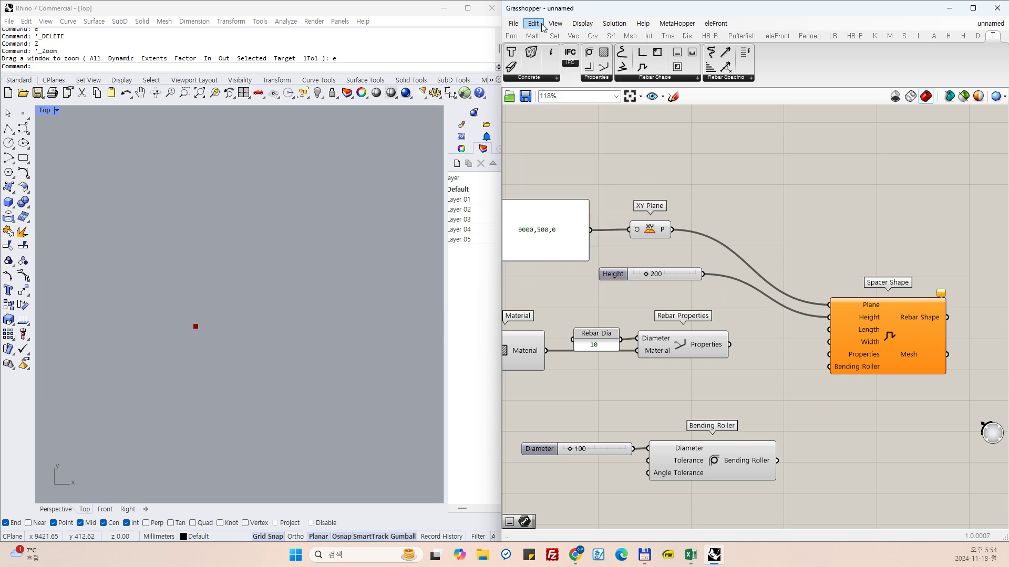
pyautogui.click(534, 23)
pyautogui.click(557, 93)
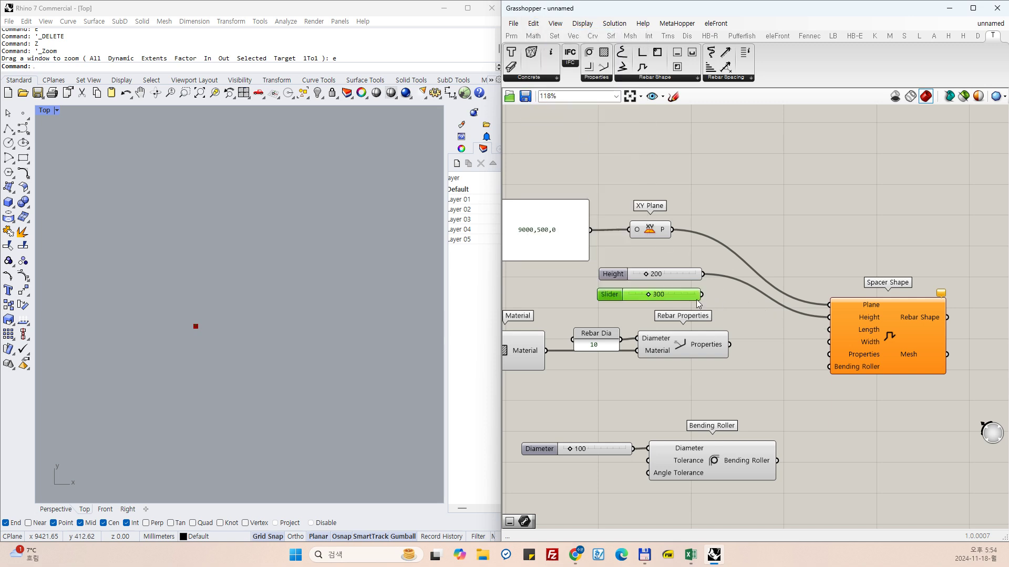
pyautogui.moveTo(702, 295); pyautogui.dragTo(829, 330)
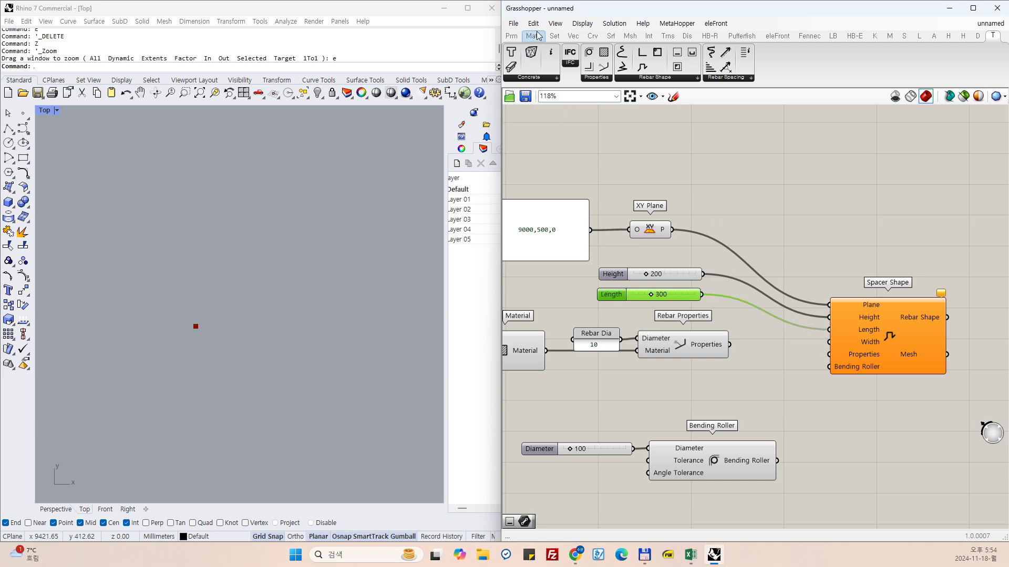
# Paste another copy of the slider below Length, connect it to Spacer Shape's Width input and set it to 570.
pyautogui.click(533, 23)
pyautogui.click(556, 93)
pyautogui.moveTo(708, 302); pyautogui.dragTo(829, 342)
pyautogui.moveTo(613, 308); pyautogui.dragTo(610, 313)
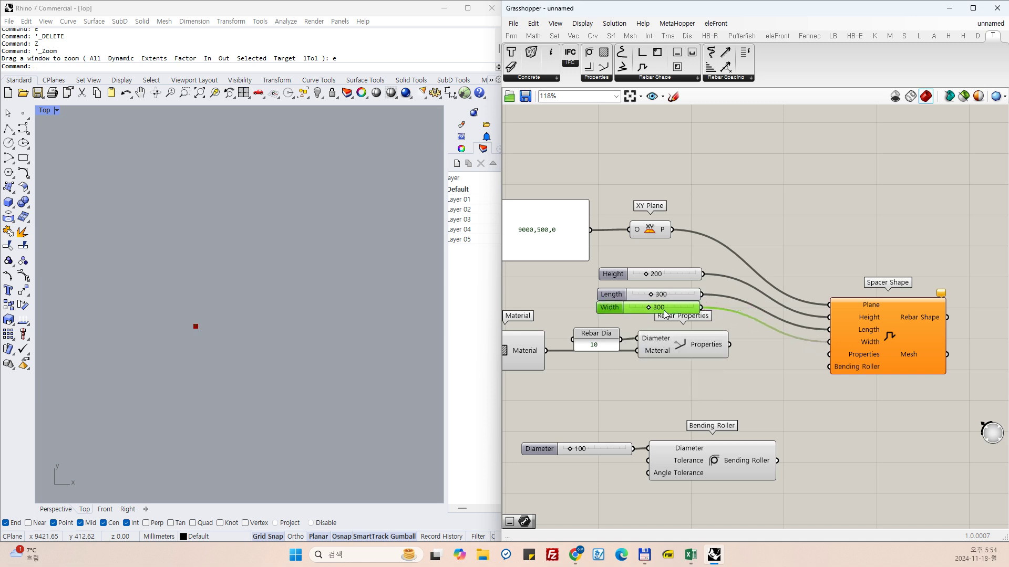
pyautogui.moveTo(651, 310); pyautogui.dragTo(668, 310)
pyautogui.click(776, 390)
# Connect the Rebar Properties and Bending Roller outputs to the matching inputs of Spacer Shape.
pyautogui.click(497, 326)
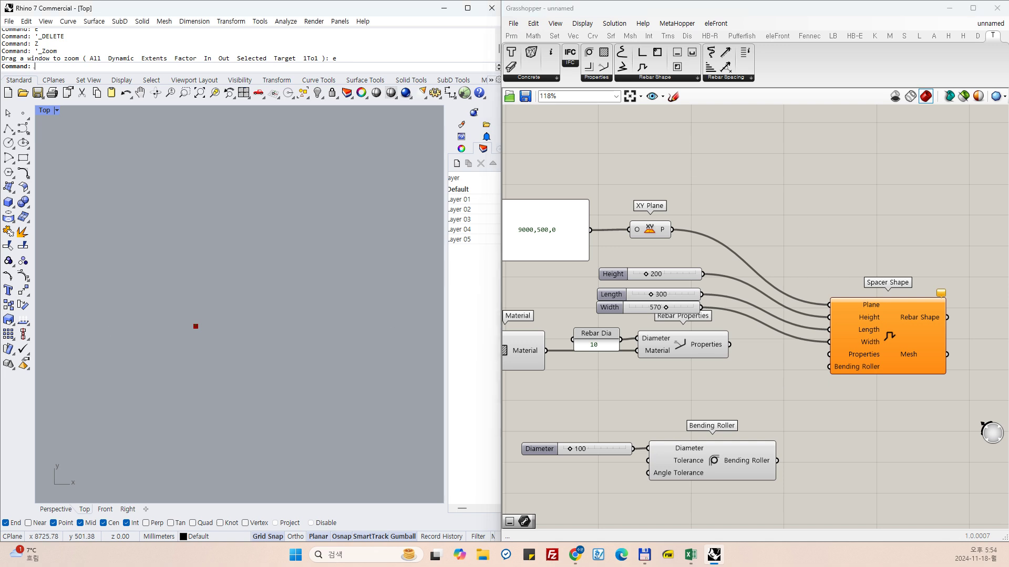
pyautogui.scroll(5, 199, 326)
pyautogui.scroll(-3, 199, 325)
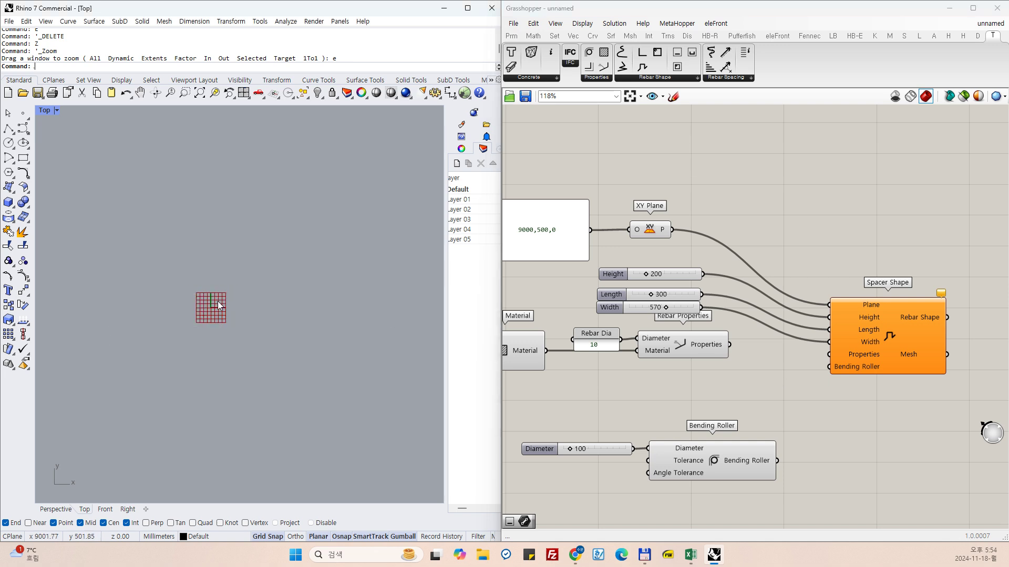
pyautogui.click(655, 237)
pyautogui.click(850, 410)
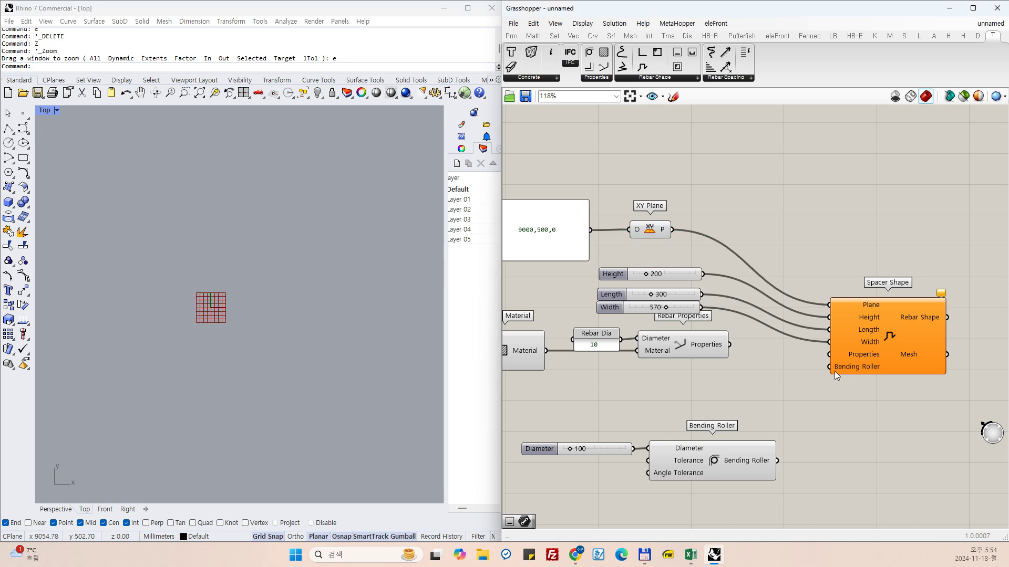
pyautogui.moveTo(730, 345); pyautogui.dragTo(829, 354)
pyautogui.moveTo(777, 460); pyautogui.dragTo(829, 367)
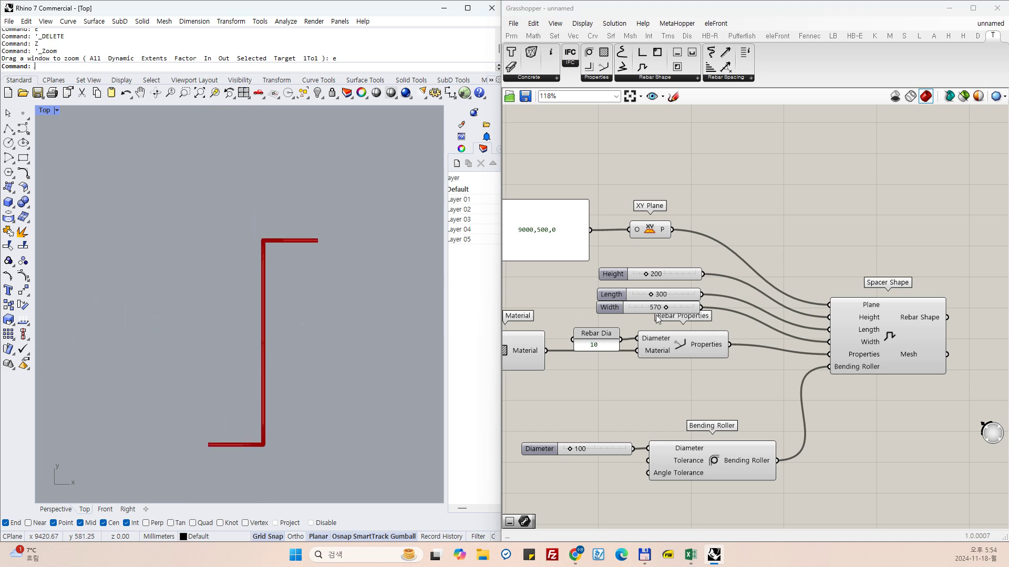
# Show the spacer in Rhino's Perspective viewport and set its Height to 413, Length to 453 and Width to 513.
pyautogui.scroll(-5, 351, 361)
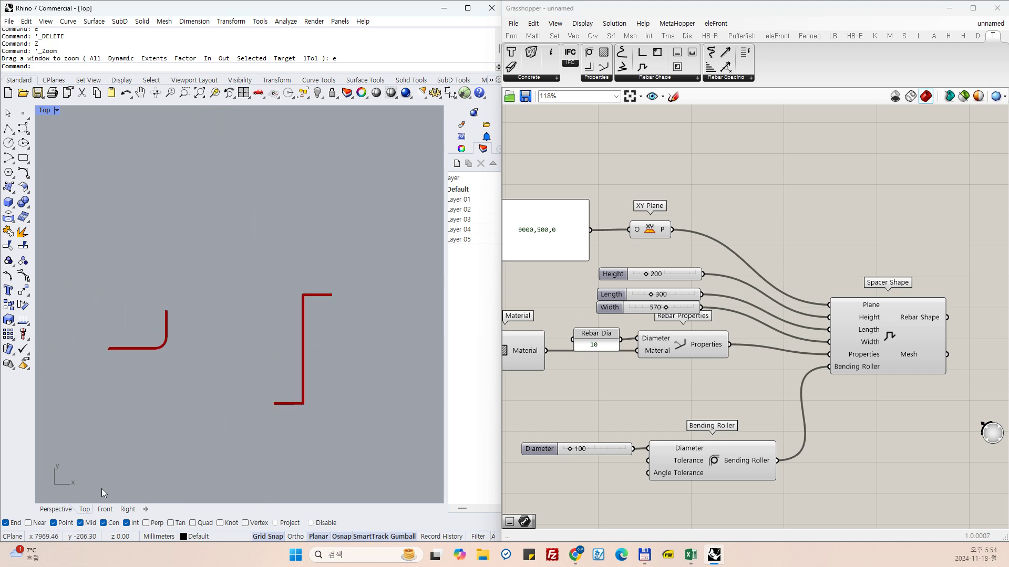
pyautogui.click(55, 510)
pyautogui.scroll(-5, 276, 355)
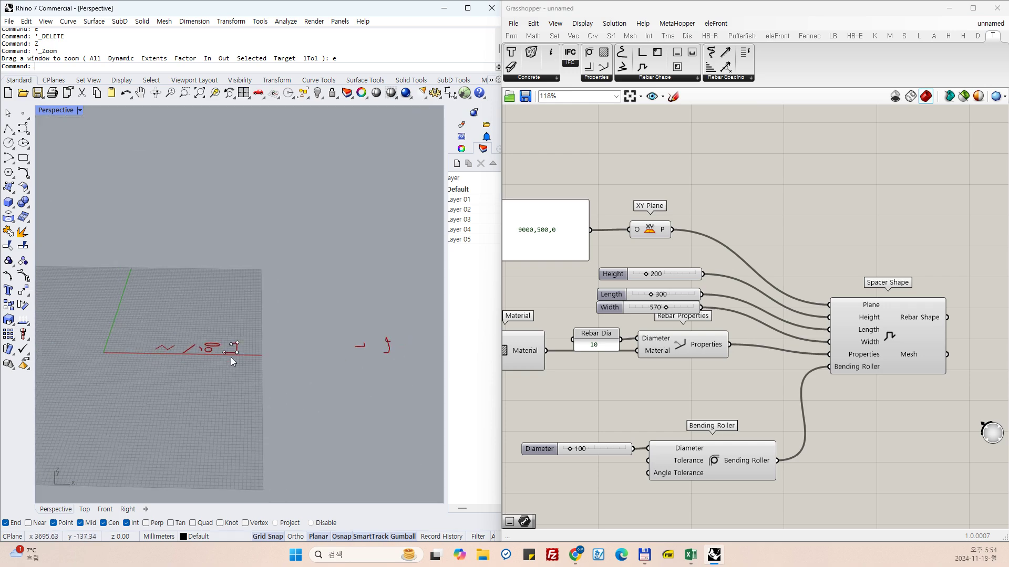
pyautogui.moveTo(399, 355); pyautogui.dragTo(295, 342, button='right')
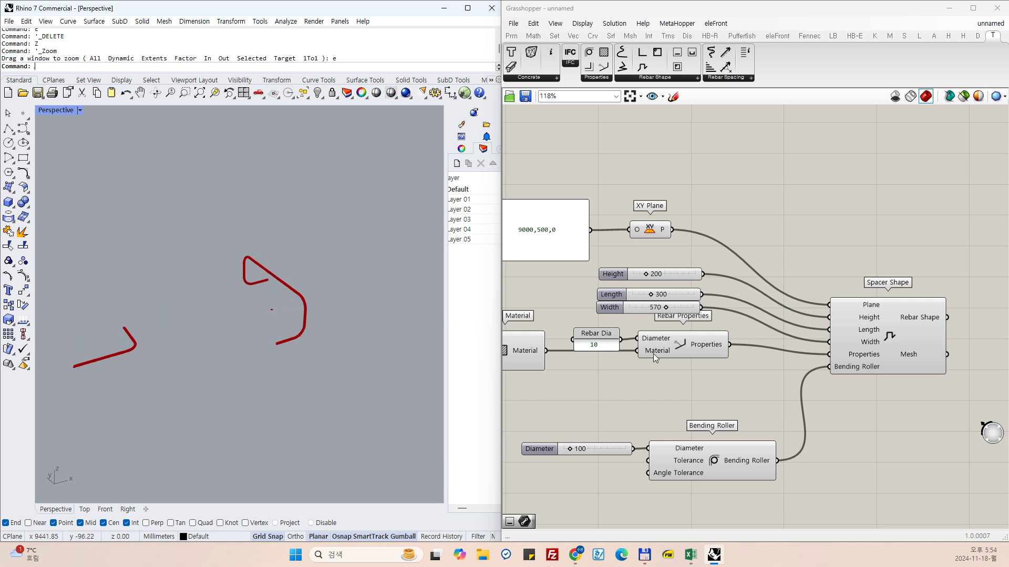
pyautogui.click(891, 338)
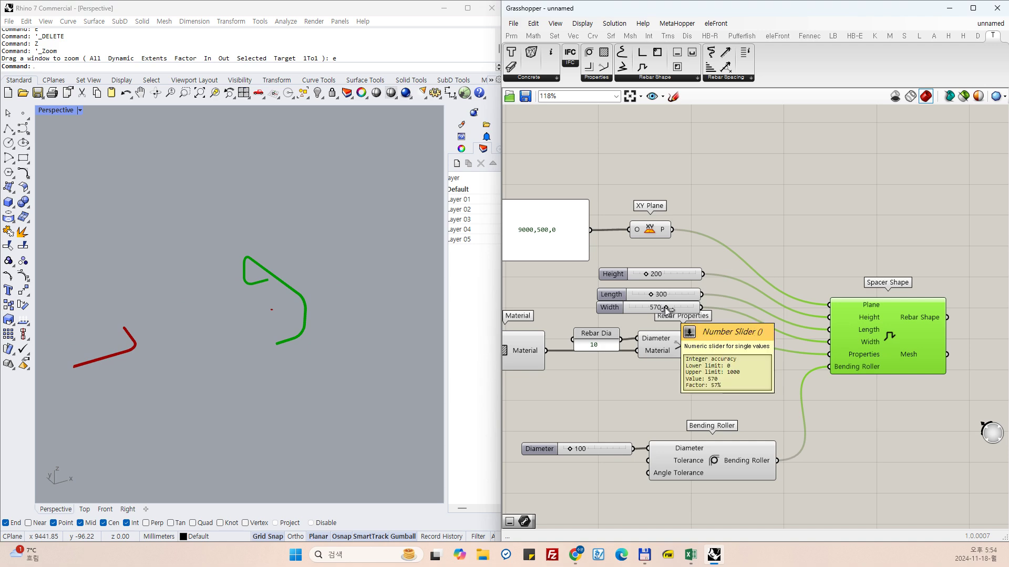
pyautogui.moveTo(665, 309); pyautogui.dragTo(662, 279)
pyautogui.scroll(3, 270, 307)
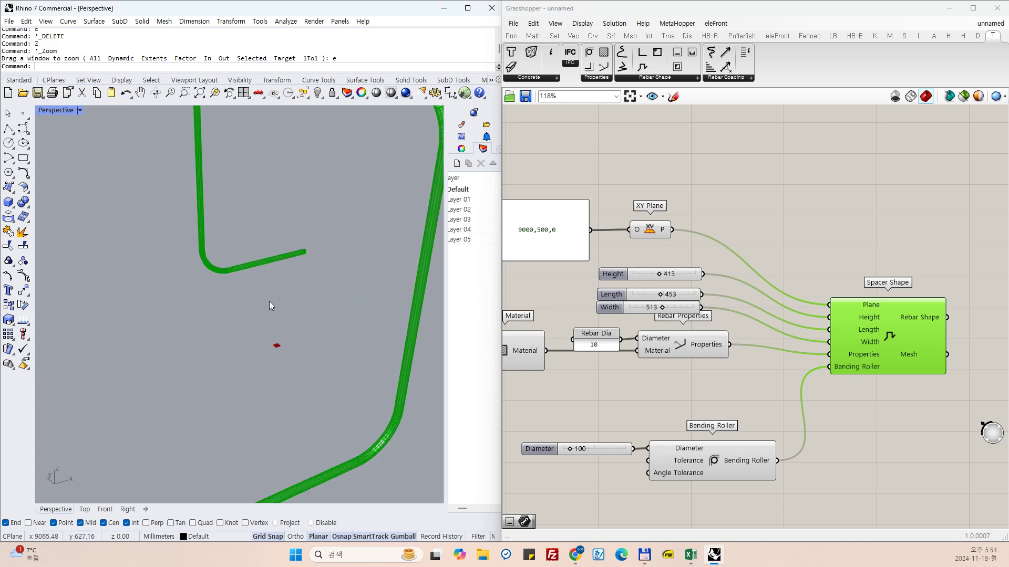
pyautogui.scroll(-4, 325, 330)
pyautogui.click(702, 392)
pyautogui.scroll(-4, 835, 364)
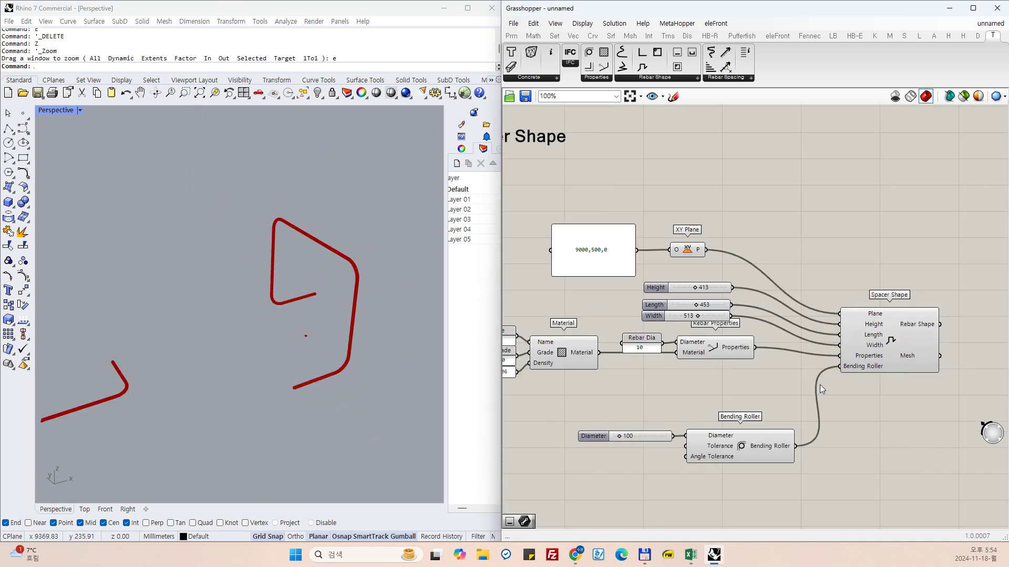
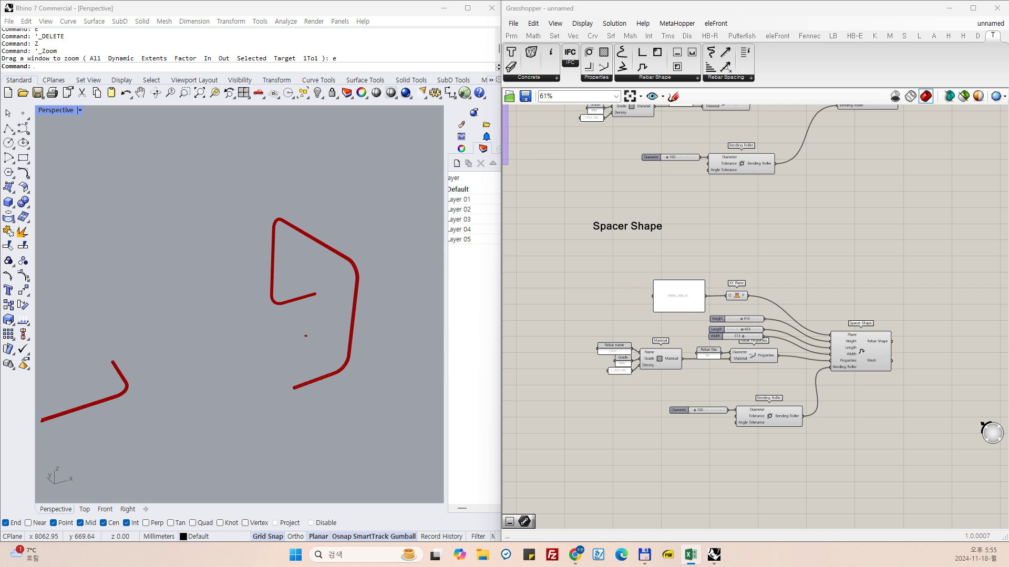
# Duplicate the complete Spacer Shape definition with its heading and place the copy directly below the original.
pyautogui.scroll(1, 657, 321)
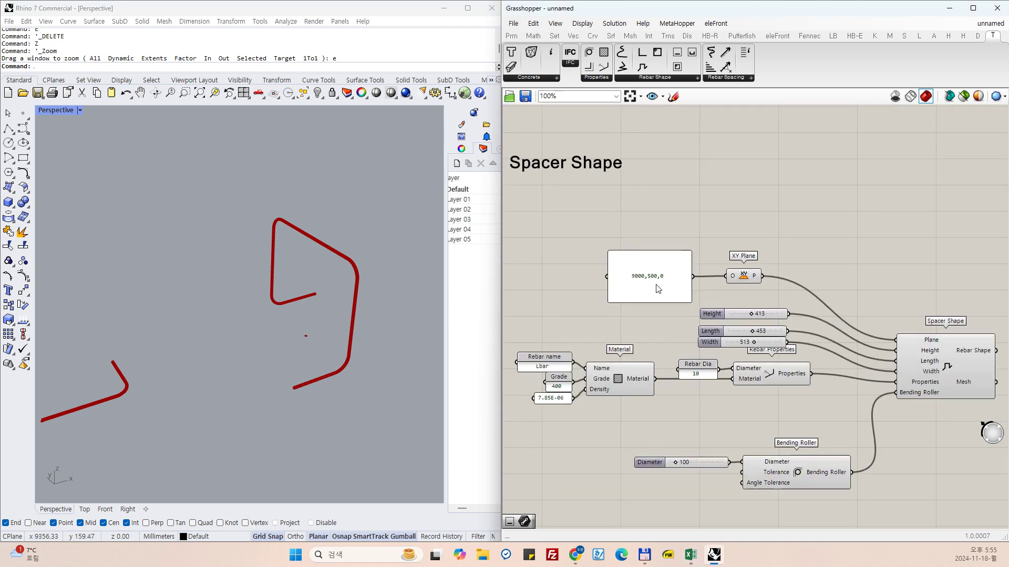
pyautogui.scroll(-1, 583, 226)
pyautogui.moveTo(549, 194); pyautogui.dragTo(917, 451)
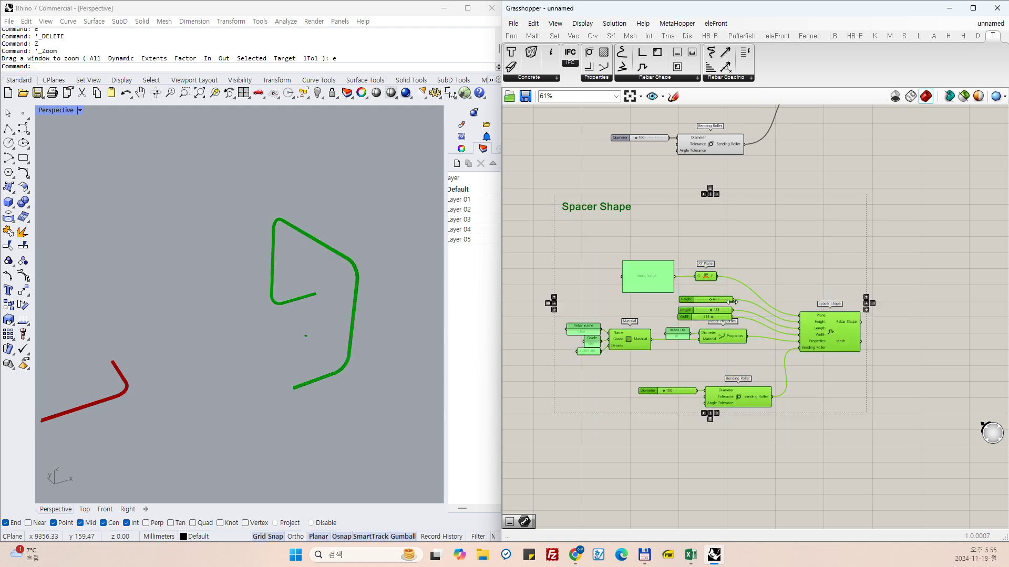
pyautogui.click(533, 24)
pyautogui.click(557, 79)
pyautogui.click(533, 24)
pyautogui.click(570, 98)
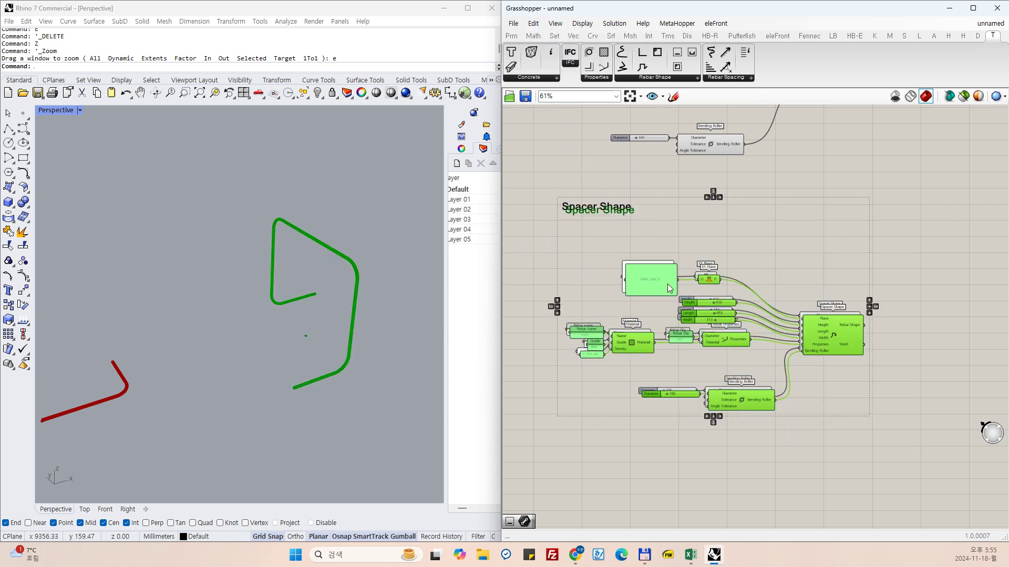
pyautogui.moveTo(666, 287); pyautogui.dragTo(685, 524)
pyautogui.click(540, 409)
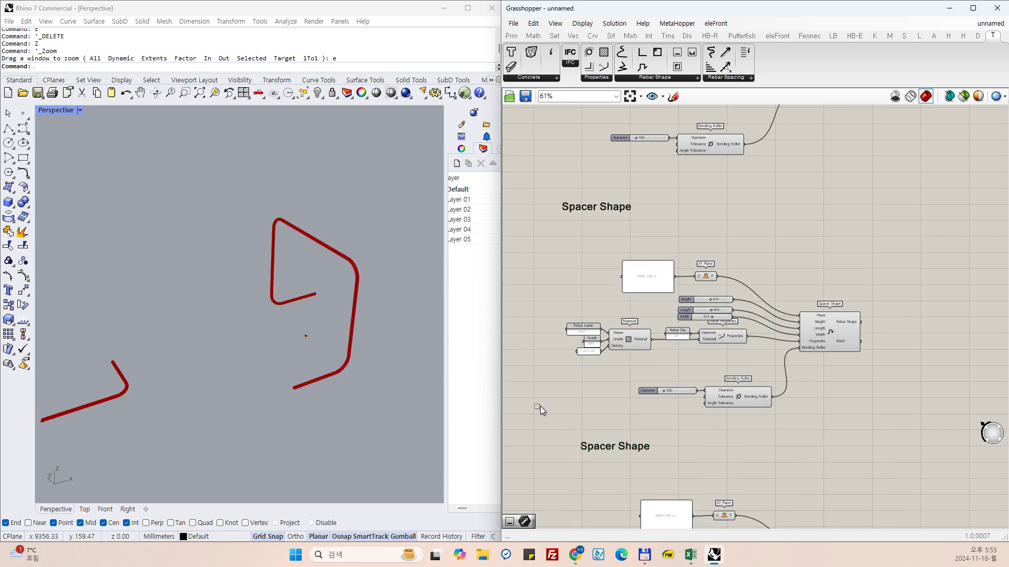
# Change the copied definition's heading text to Stirrup Shape.
pyautogui.doubleClick(605, 448)
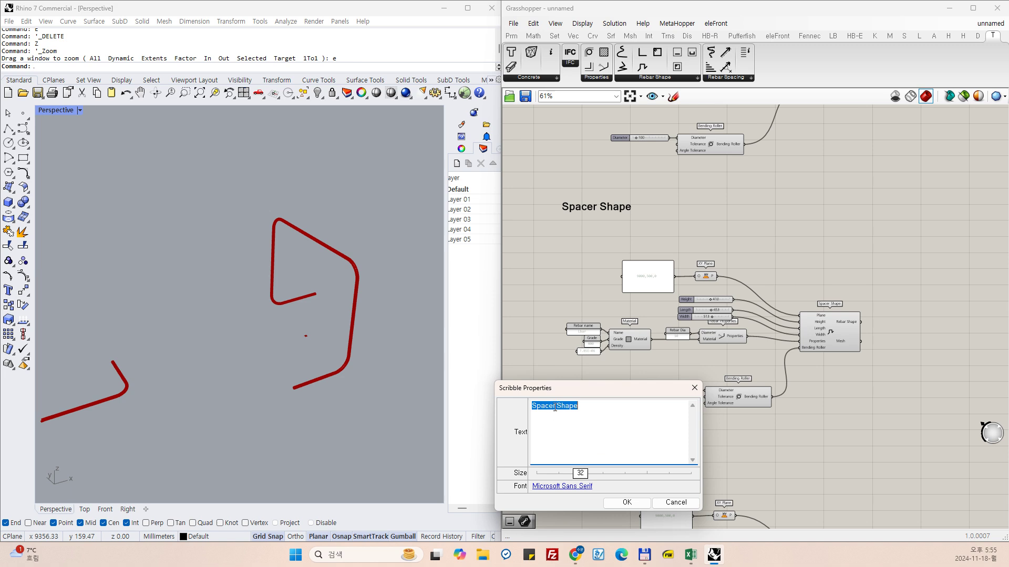
pyautogui.moveTo(555, 408); pyautogui.dragTo(479, 407)
pyautogui.write('Stirrup')
pyautogui.click(633, 503)
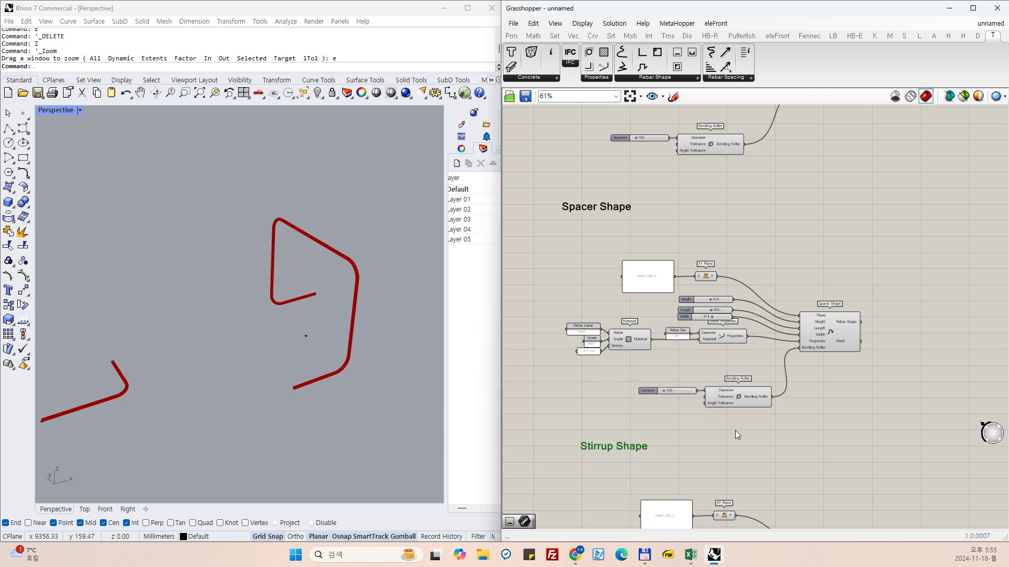
# Set the XY Plane origin panel of the upper definition to 9500,500,0.
pyautogui.scroll(3, 670, 358)
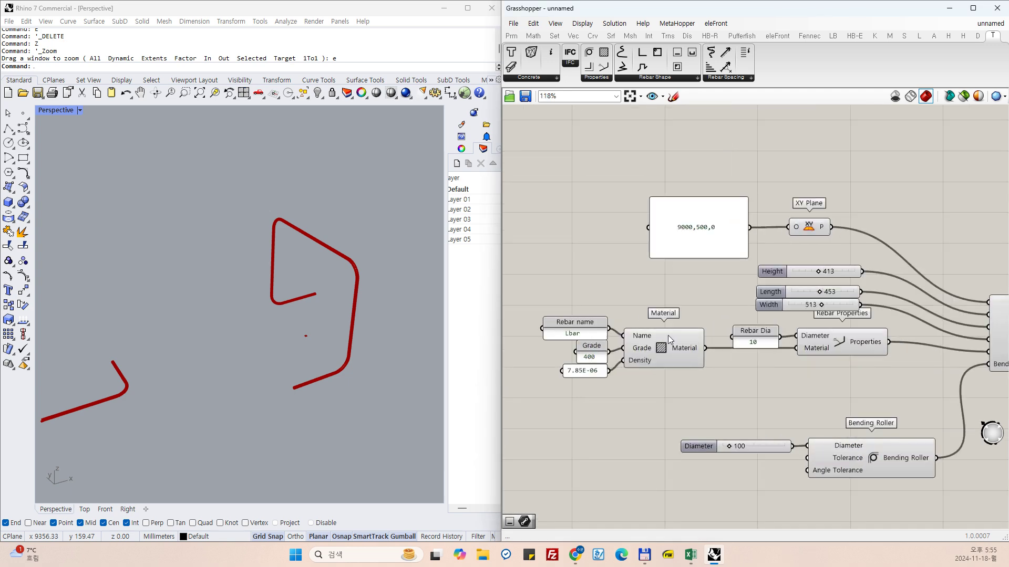
pyautogui.doubleClick(681, 229)
pyautogui.click(681, 201)
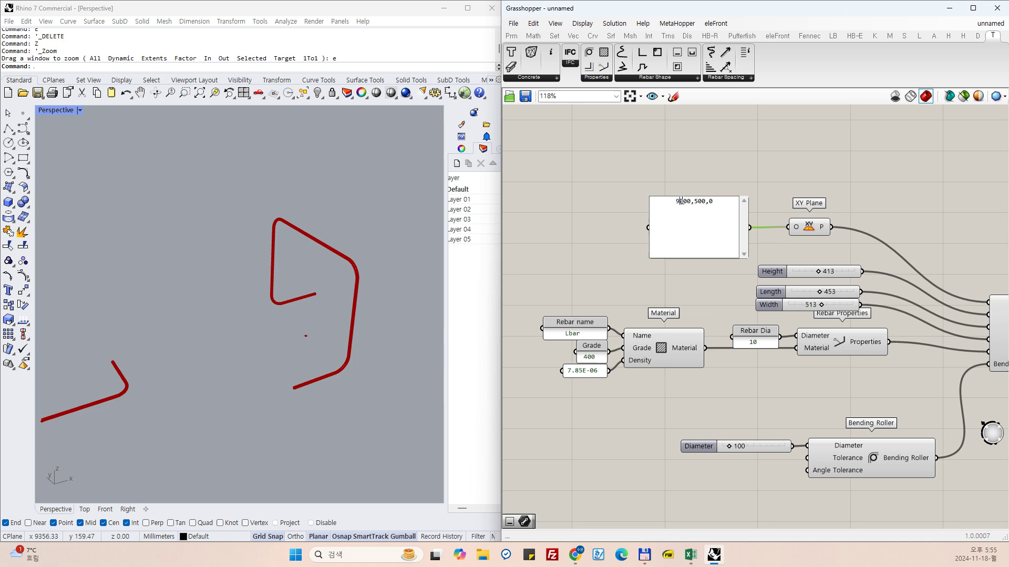
pyautogui.write('5')
pyautogui.click(686, 234)
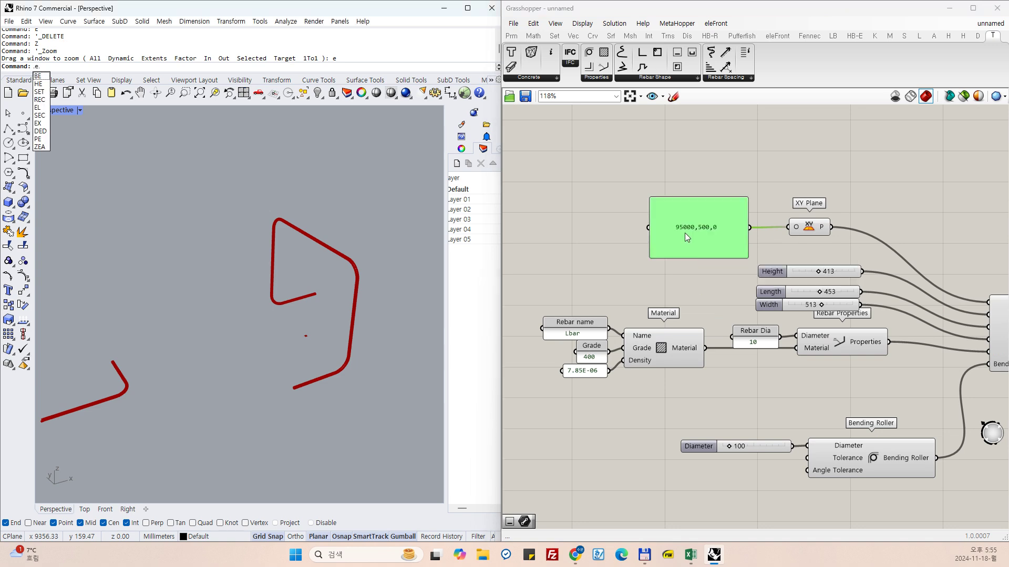
pyautogui.rightClick(685, 235)
pyautogui.click(690, 255)
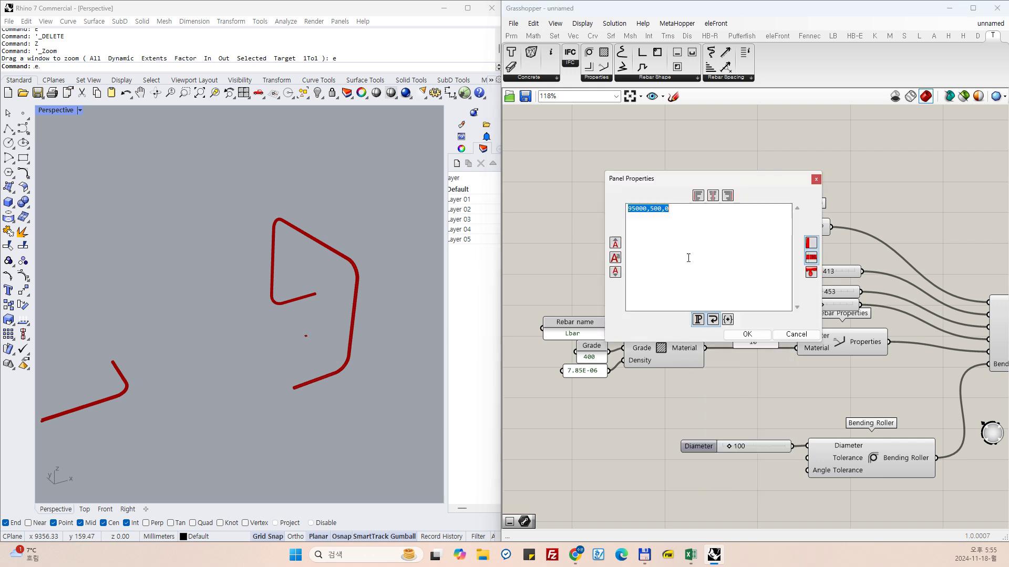
pyautogui.click(637, 227)
pyautogui.press('Delete')
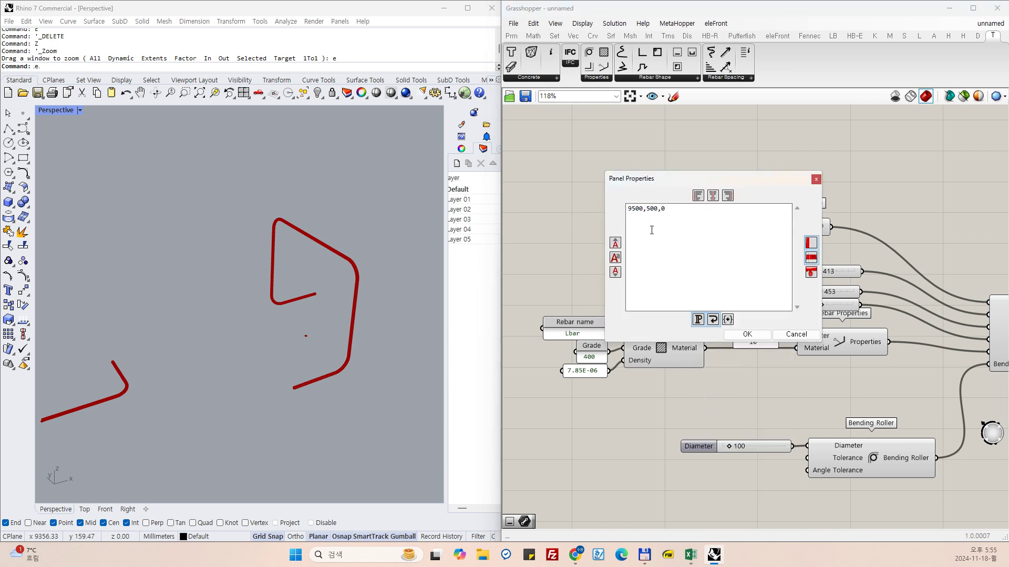
pyautogui.click(745, 335)
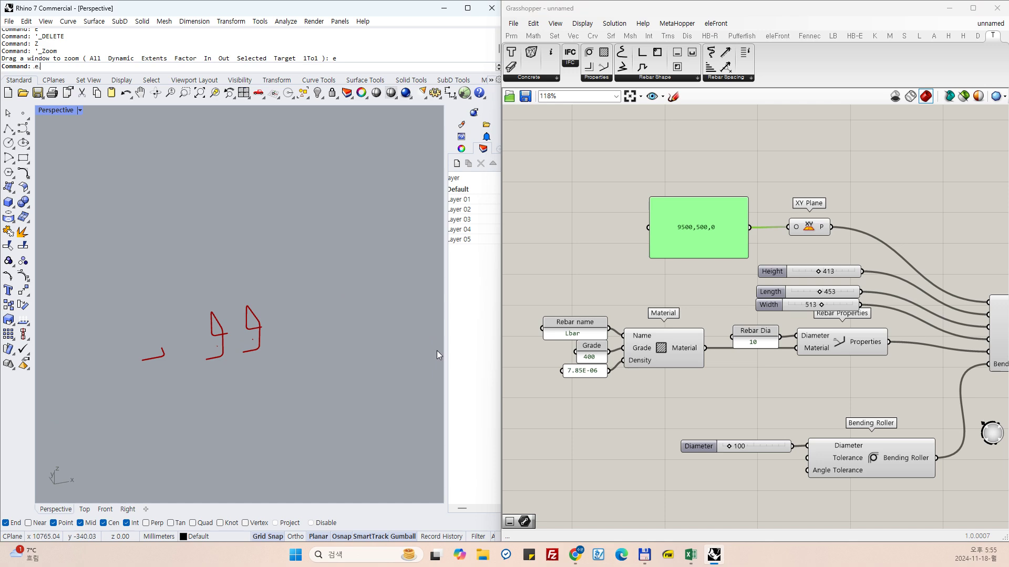
# Delete the Spacer Shape component from the upper definition, keeping its input components.
pyautogui.scroll(-3, 742, 345)
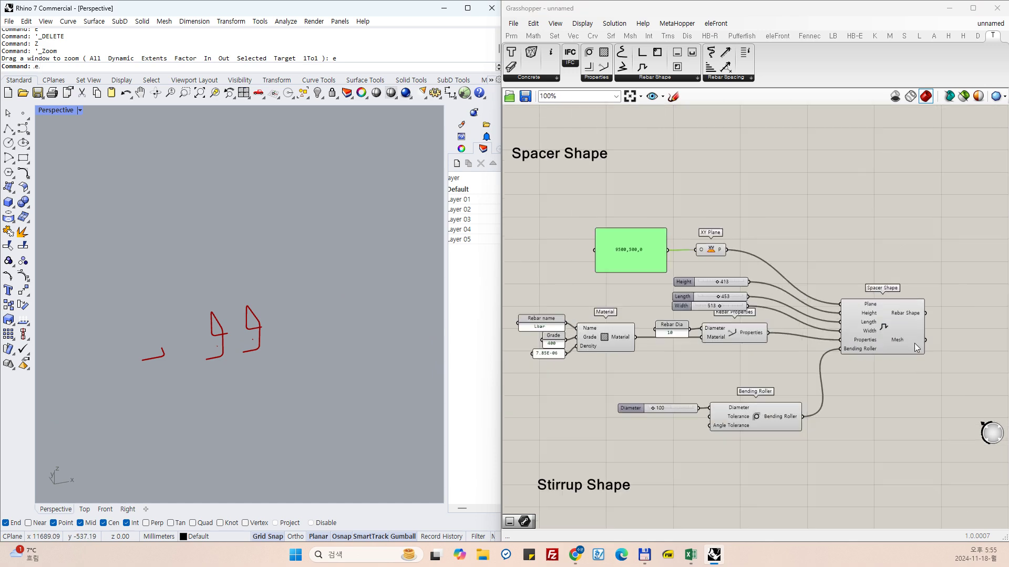
pyautogui.scroll(4, 914, 342)
pyautogui.click(874, 332)
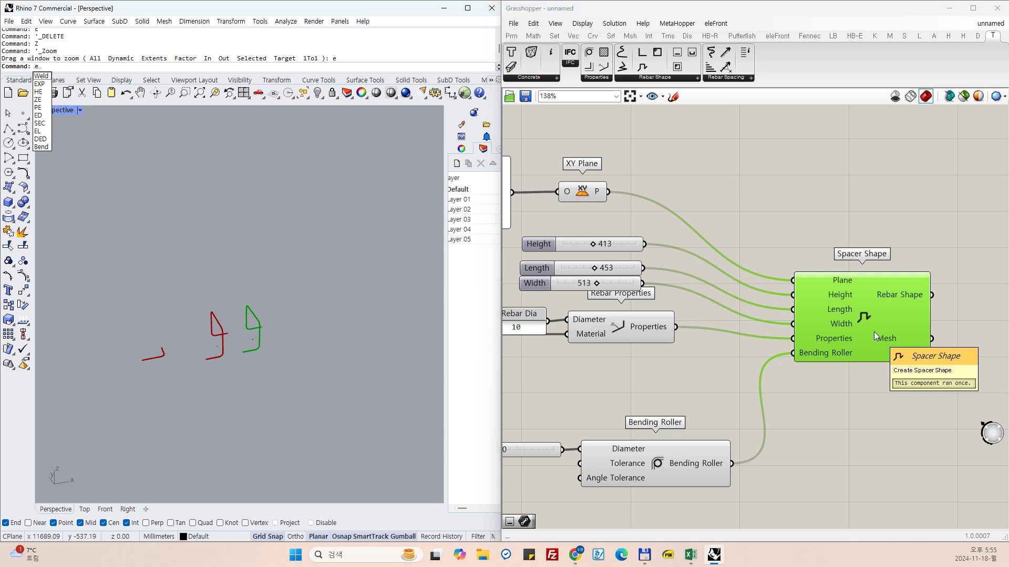
pyautogui.click(533, 23)
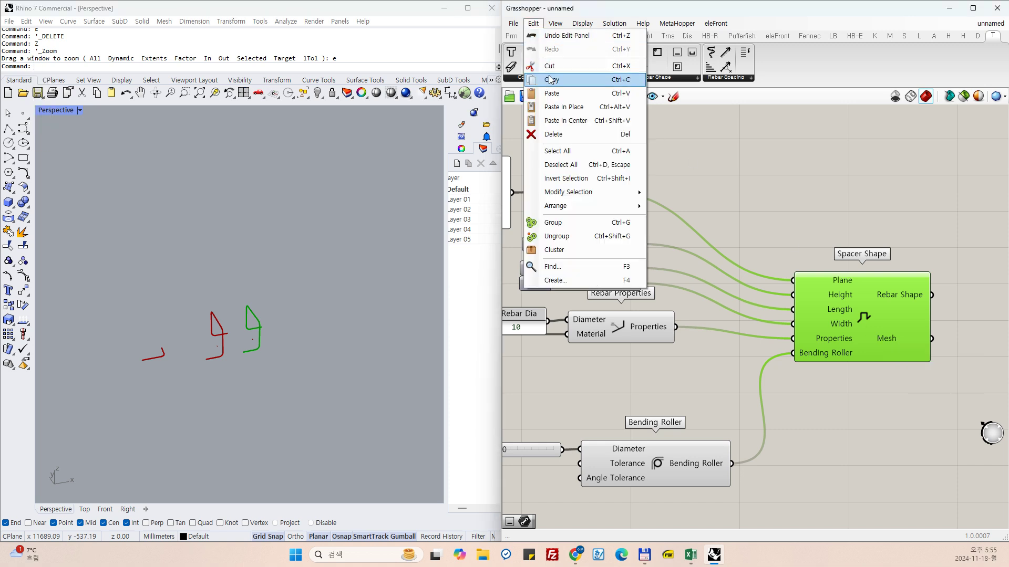
pyautogui.click(560, 138)
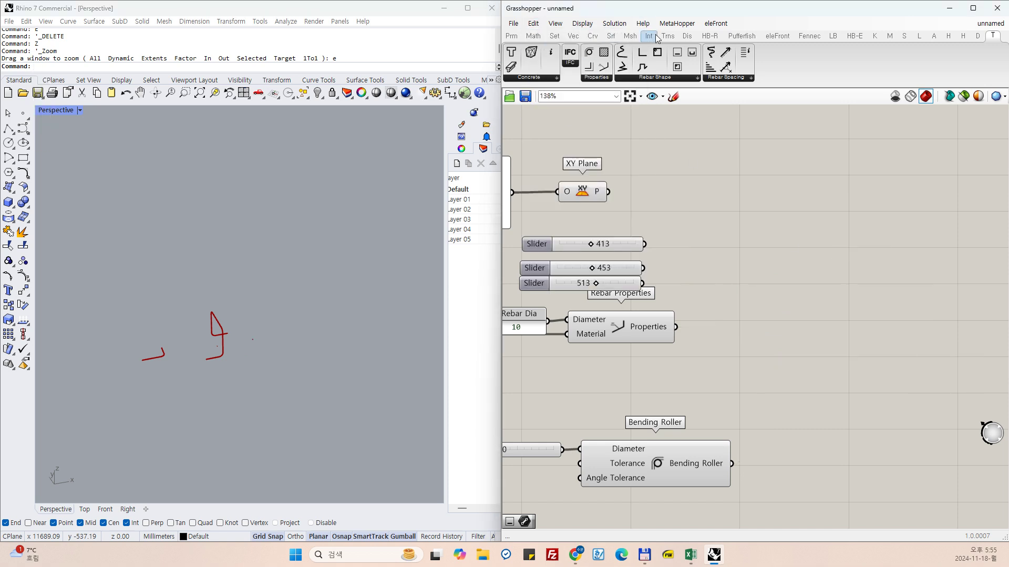
# Add a Stirrup Shape component and connect XY Plane to Plane, the 413 slider to Height and the 453 slider to Width.
pyautogui.moveTo(656, 57); pyautogui.dragTo(862, 349)
pyautogui.moveTo(609, 192); pyautogui.dragTo(798, 304)
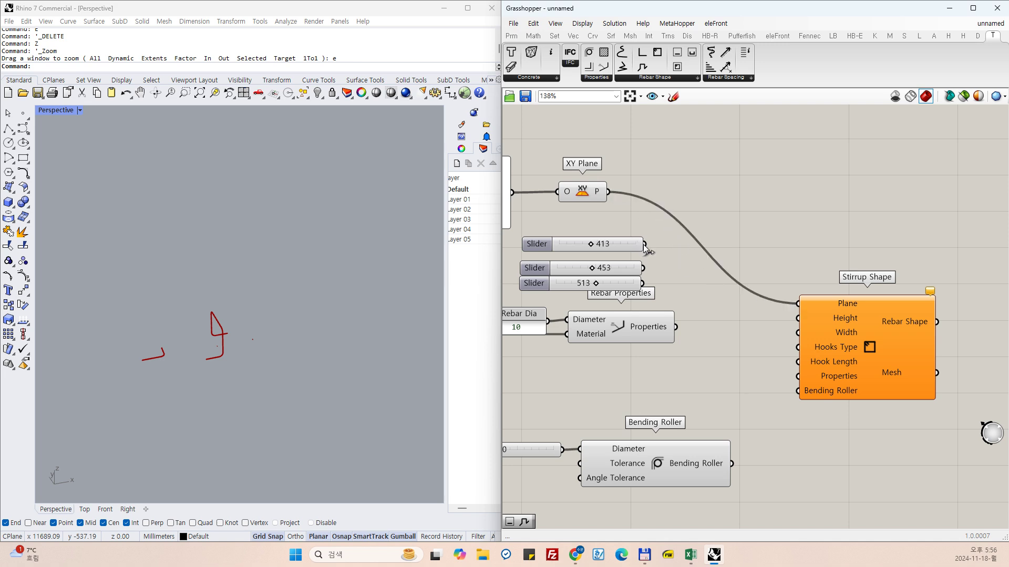
pyautogui.moveTo(645, 247); pyautogui.dragTo(797, 318)
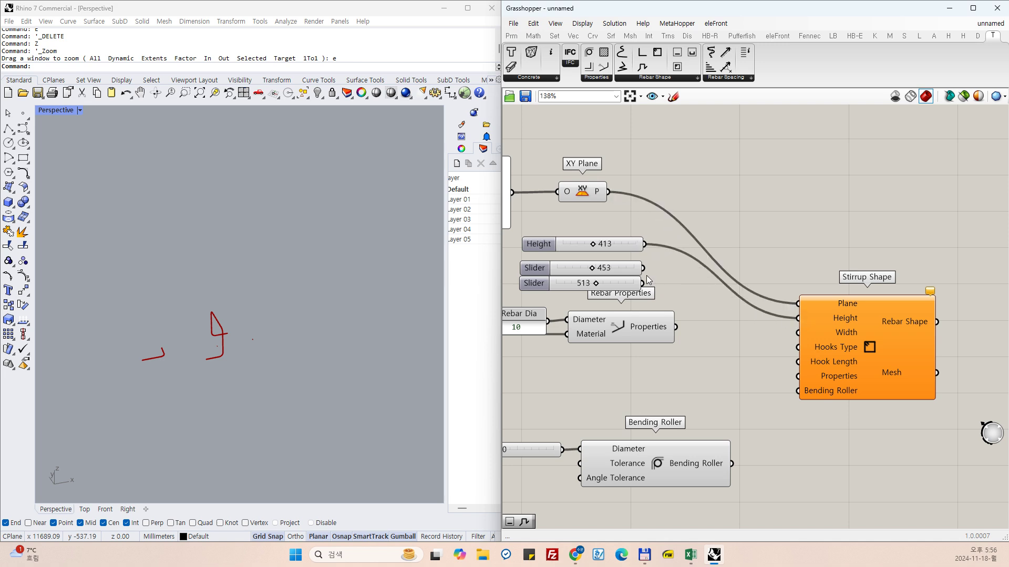
pyautogui.moveTo(643, 268); pyautogui.dragTo(798, 332)
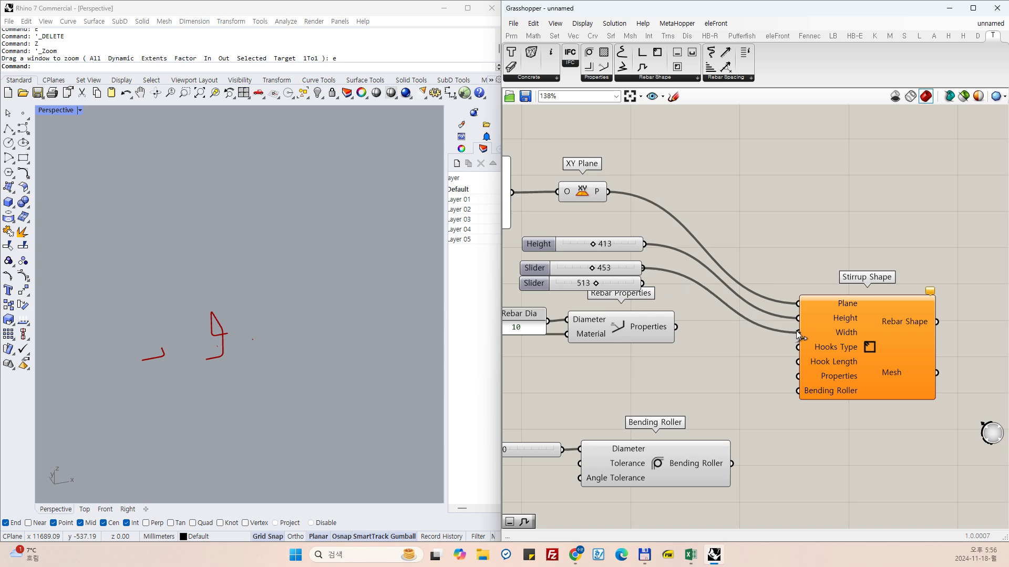
# Set the remaining slider's maximum to 1 and connect it to Stirrup Shape's Hooks Type input.
pyautogui.click(553, 284)
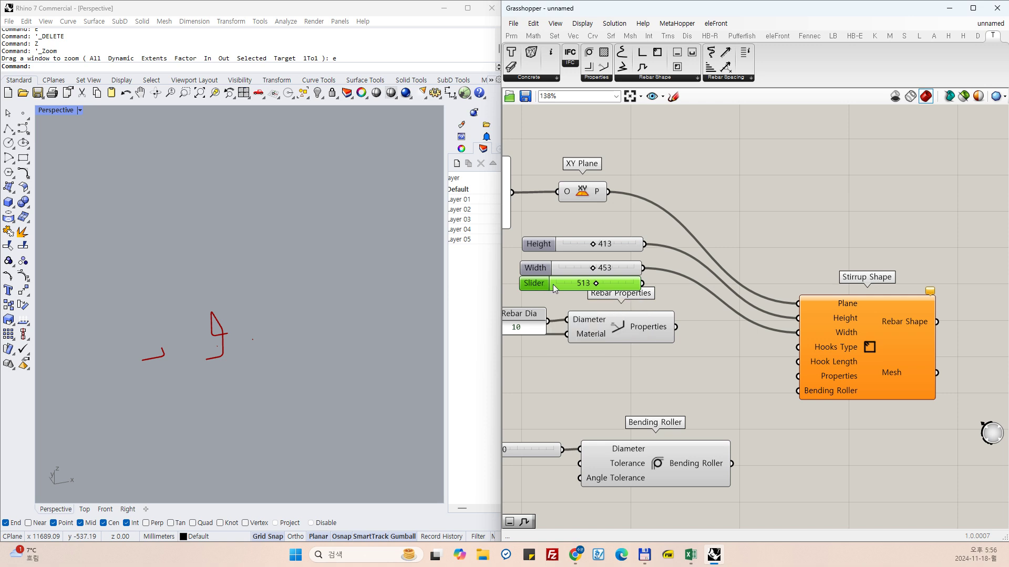
pyautogui.moveTo(843, 347)
pyautogui.rightClick(584, 288)
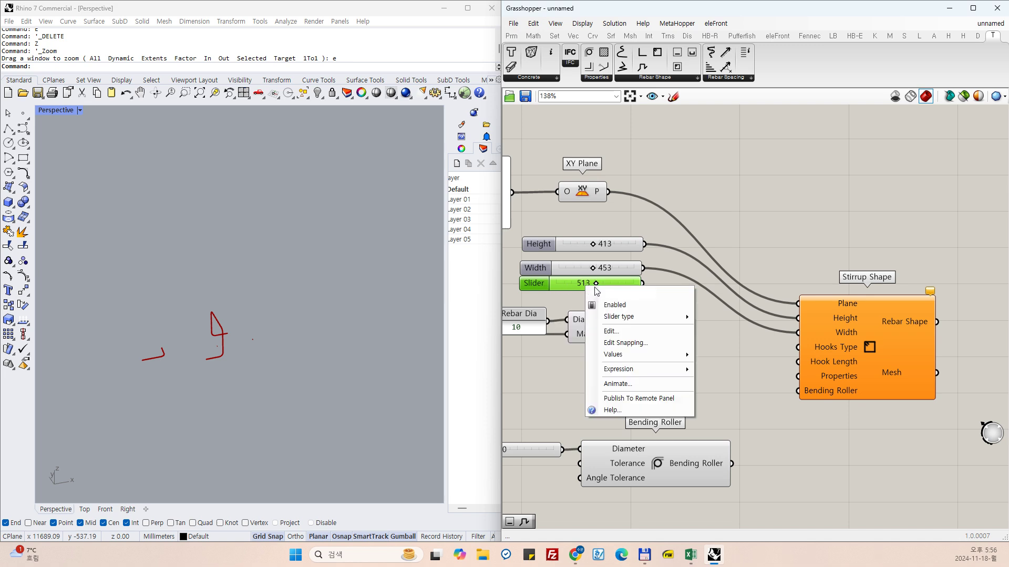
pyautogui.click(627, 332)
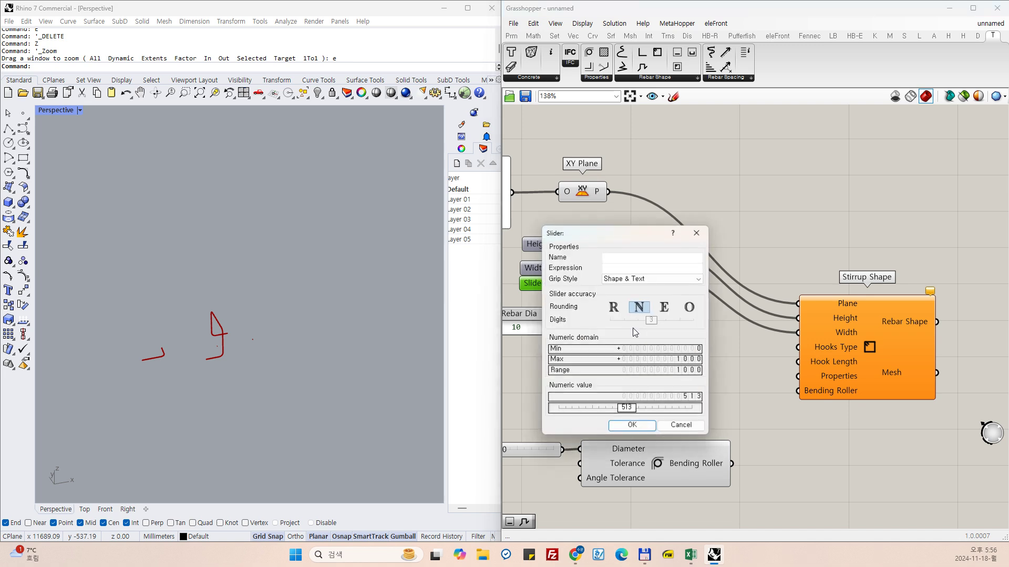
pyautogui.click(684, 363)
pyautogui.write('1')
pyautogui.press('Return')
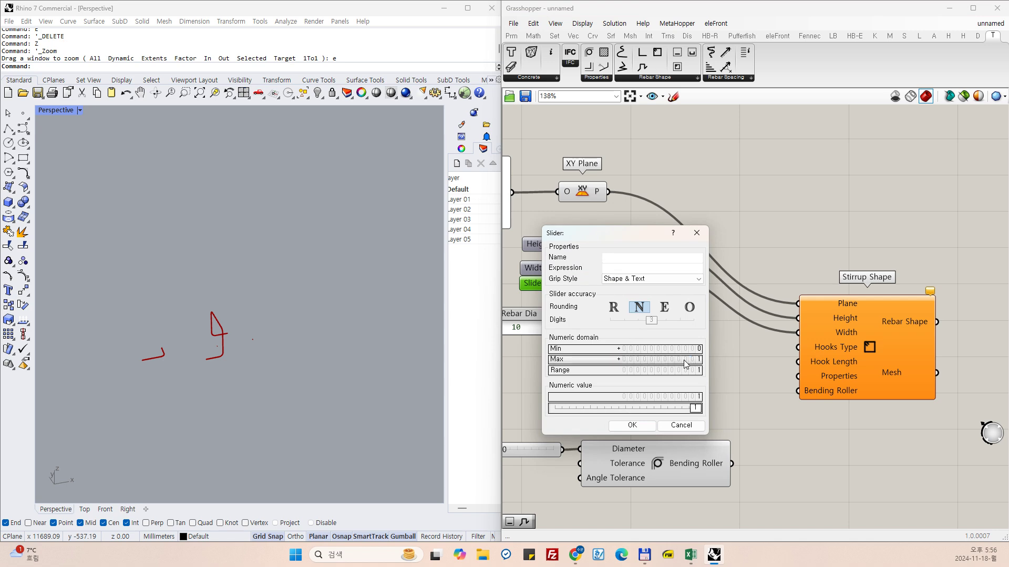
pyautogui.click(642, 426)
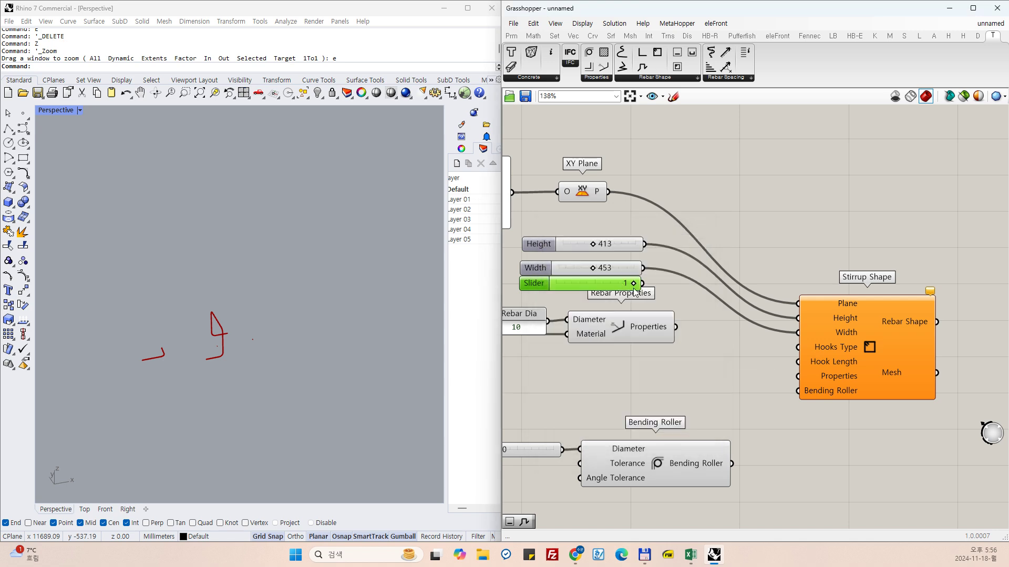
pyautogui.moveTo(663, 298); pyautogui.dragTo(799, 347)
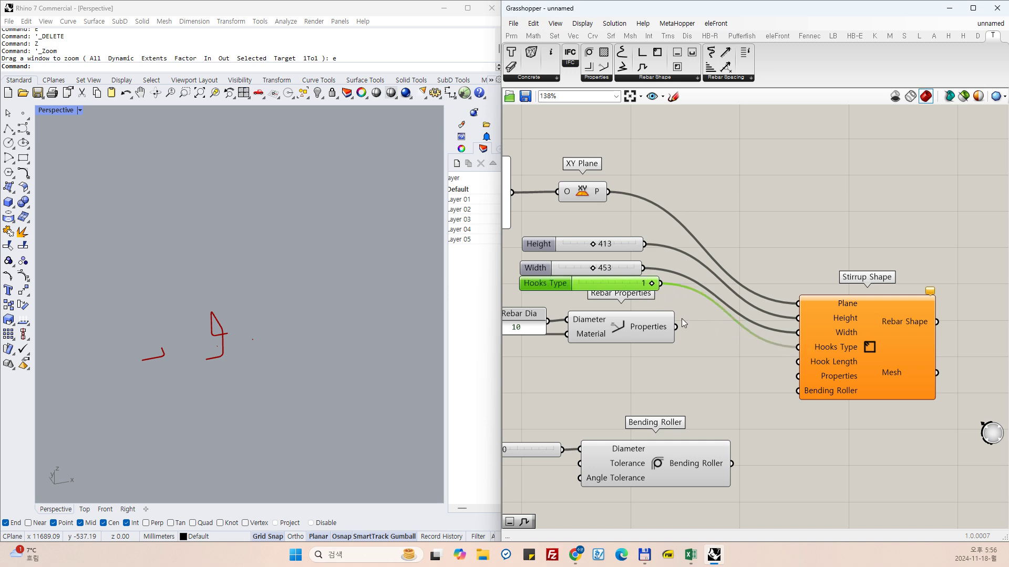
# Connect the Rebar Properties output to Stirrup Shape's Properties input and shift the Stirrup Shape component slightly upward.
pyautogui.moveTo(676, 328); pyautogui.dragTo(797, 376)
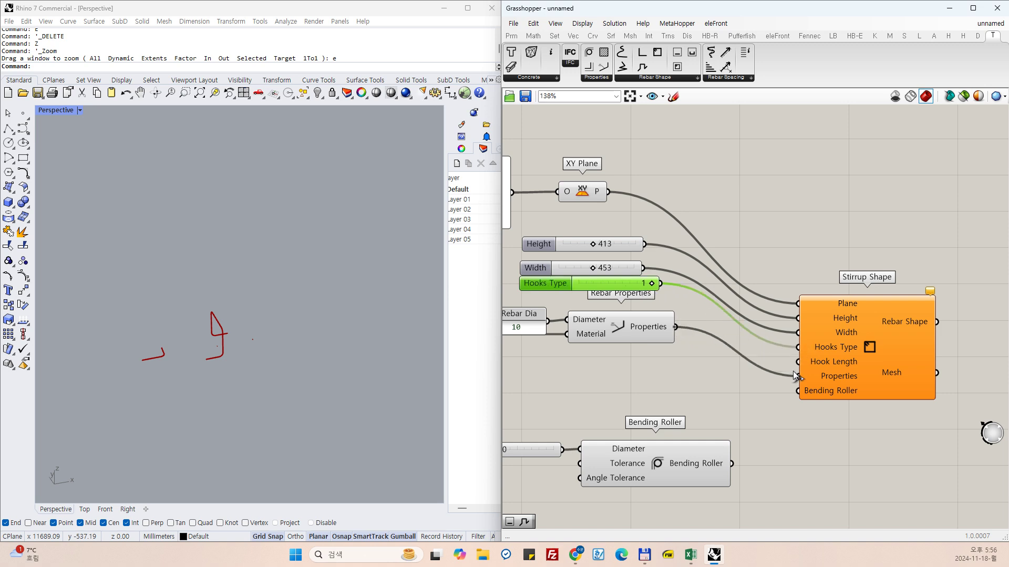
pyautogui.moveTo(850, 347); pyautogui.dragTo(866, 311)
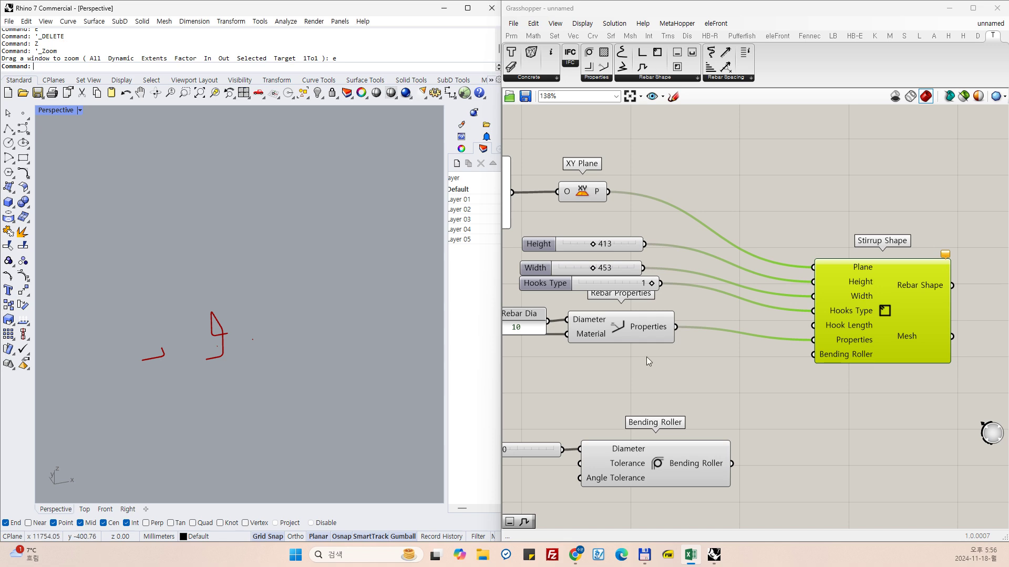
pyautogui.click(803, 414)
# Move the stirrup definition below the spacer definition, and move the spacer definition up beneath the Spacer Shape heading.
pyautogui.scroll(-4, 803, 414)
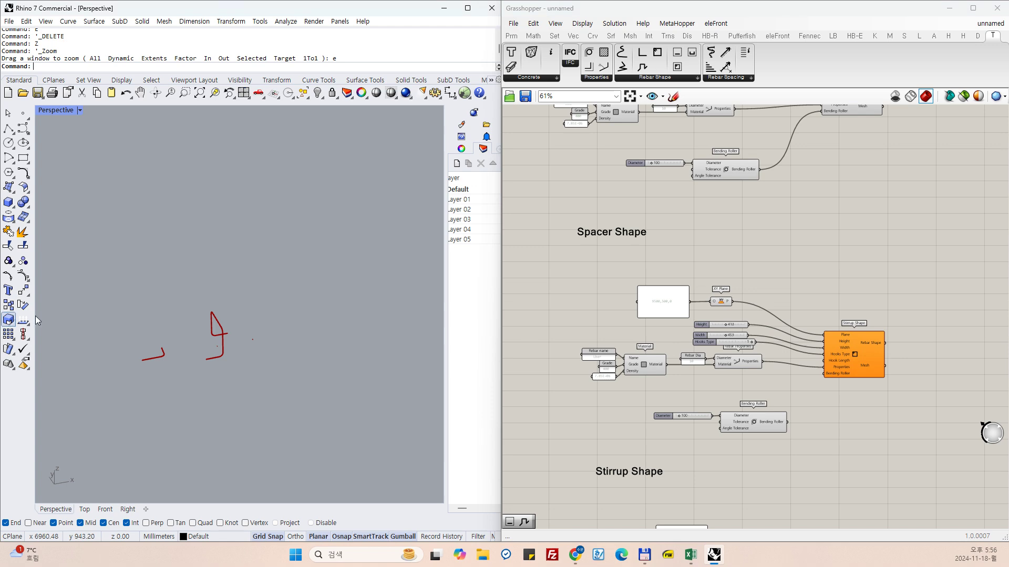
pyautogui.scroll(-3, 655, 305)
pyautogui.scroll(1, 648, 311)
pyautogui.scroll(-2, 600, 289)
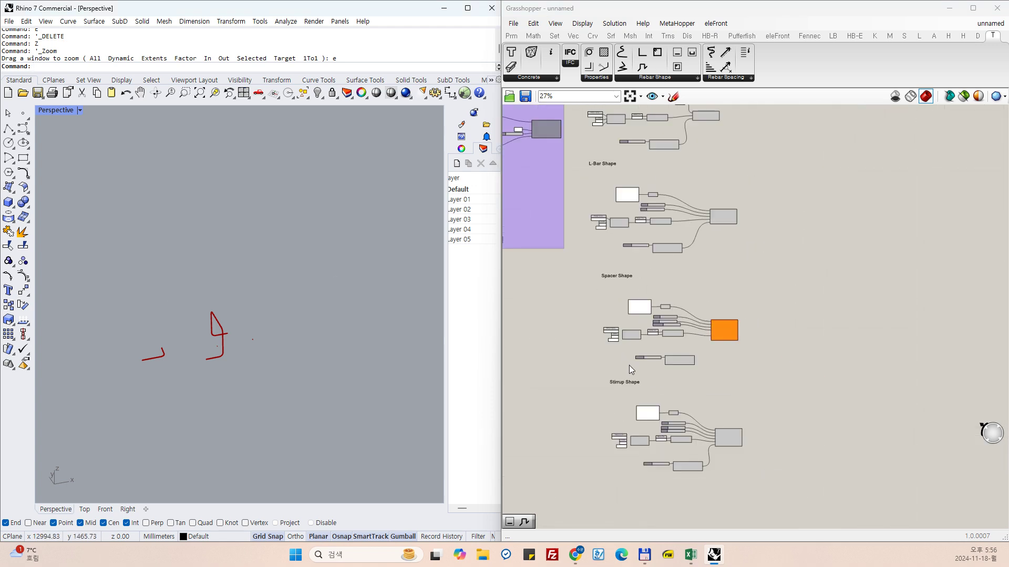
pyautogui.scroll(6, 686, 323)
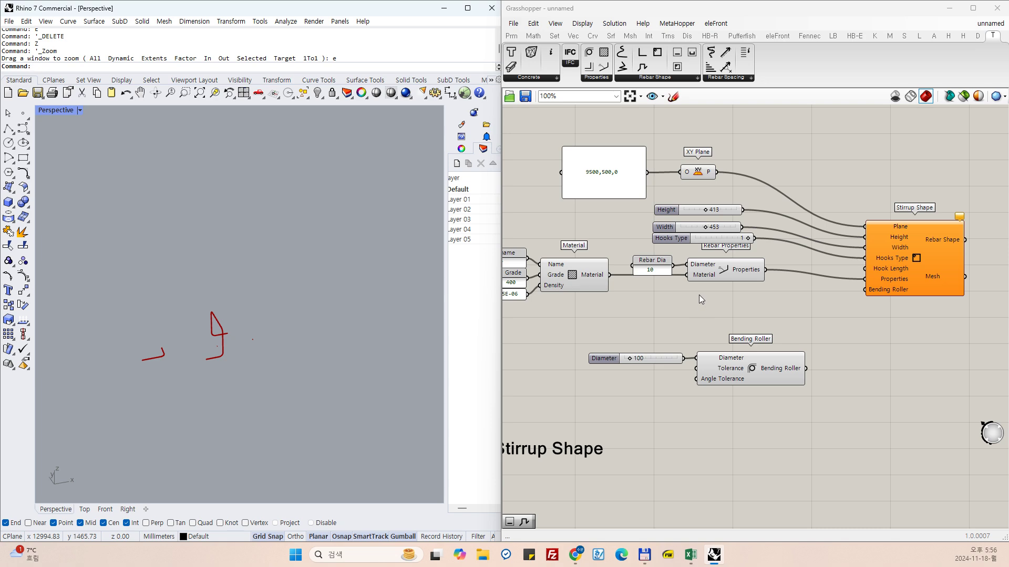
pyautogui.scroll(-3, 700, 283)
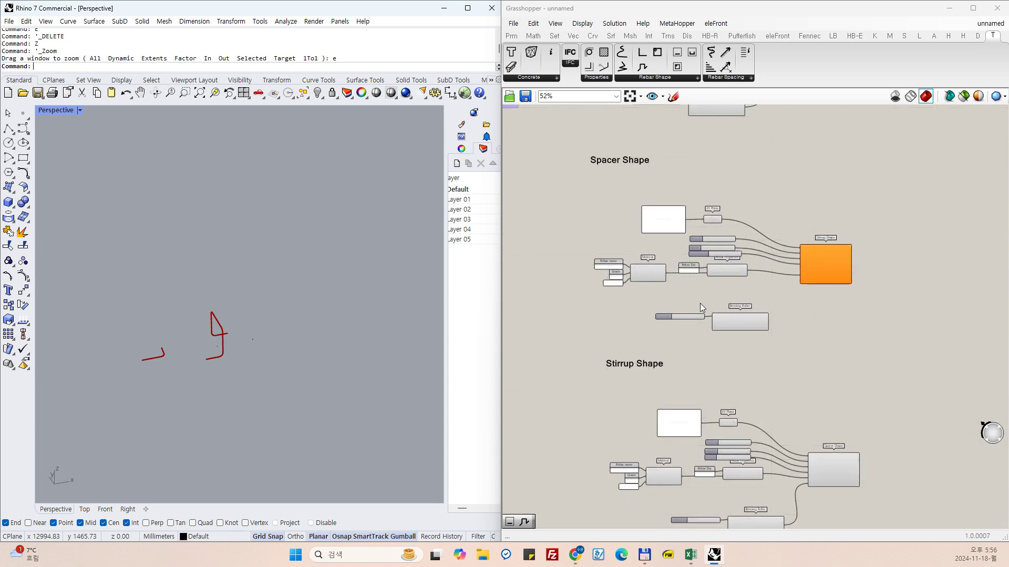
pyautogui.scroll(1, 689, 315)
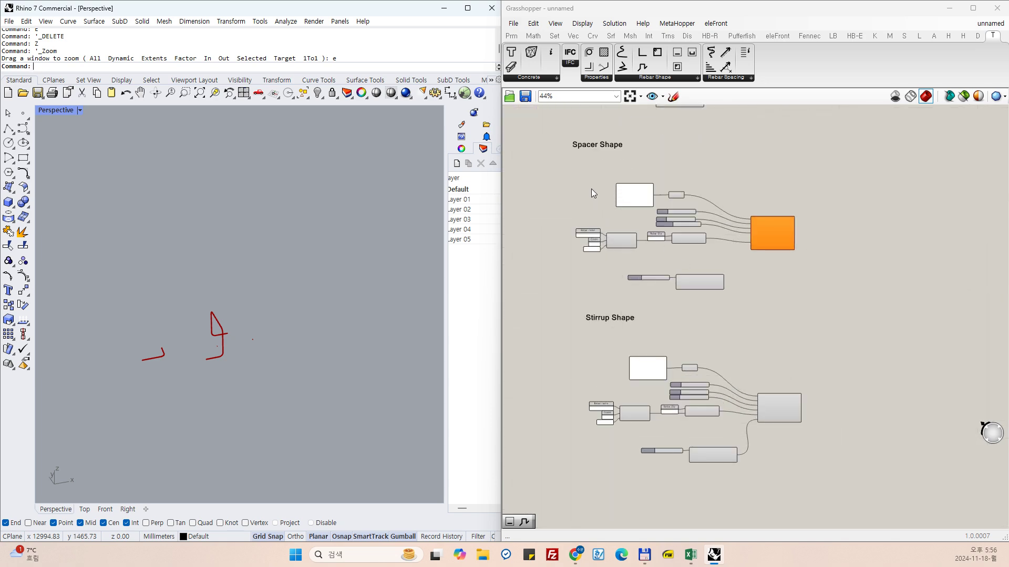
pyautogui.moveTo(566, 168); pyautogui.dragTo(801, 283)
pyautogui.scroll(-2, 648, 189)
pyautogui.moveTo(722, 215); pyautogui.dragTo(762, 406)
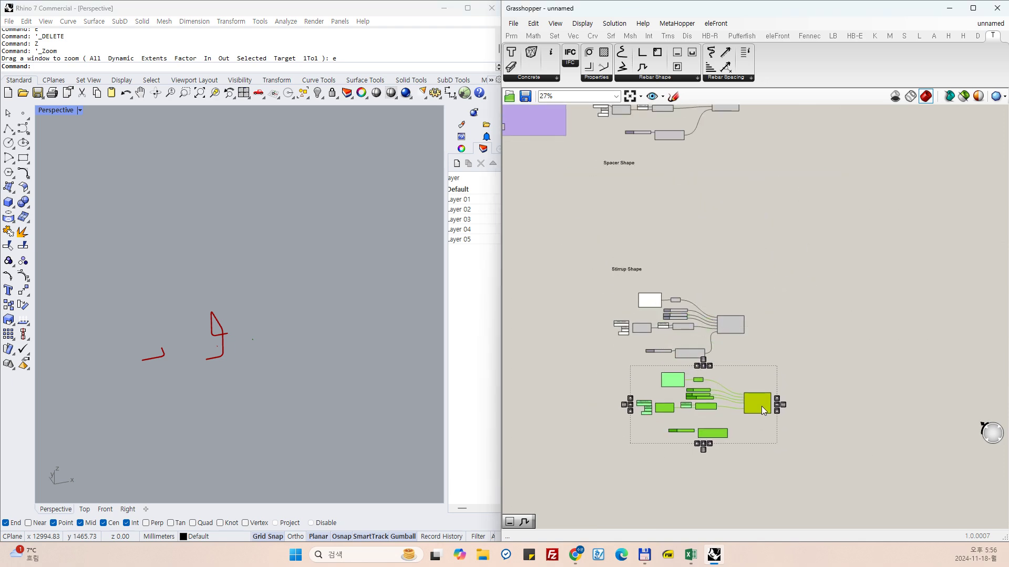
pyautogui.moveTo(599, 281); pyautogui.dragTo(774, 362)
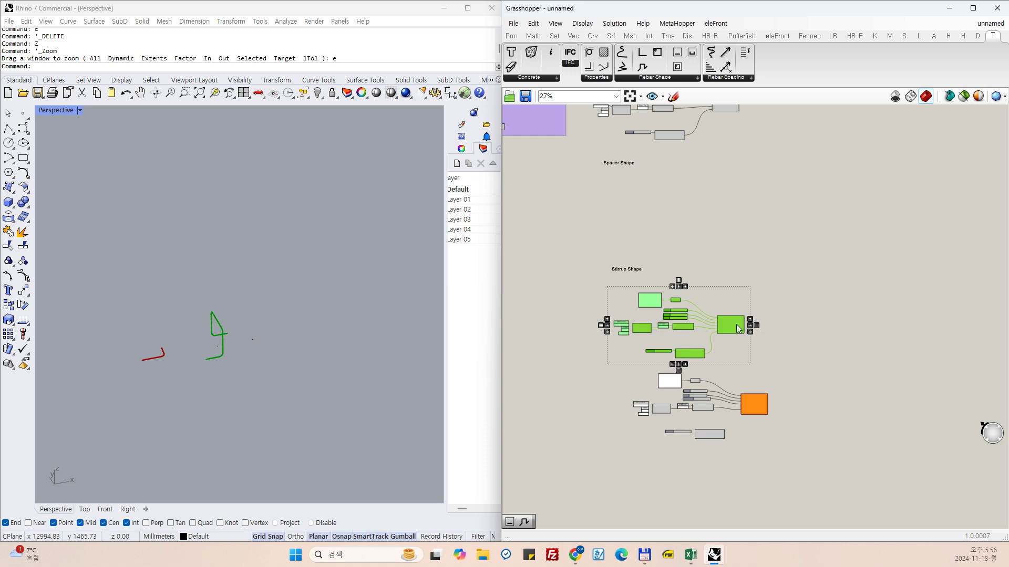
pyautogui.moveTo(737, 324); pyautogui.dragTo(736, 210)
# Move the whole stirrup definition up beneath the Stirrup Shape heading.
pyautogui.moveTo(596, 343); pyautogui.dragTo(809, 452)
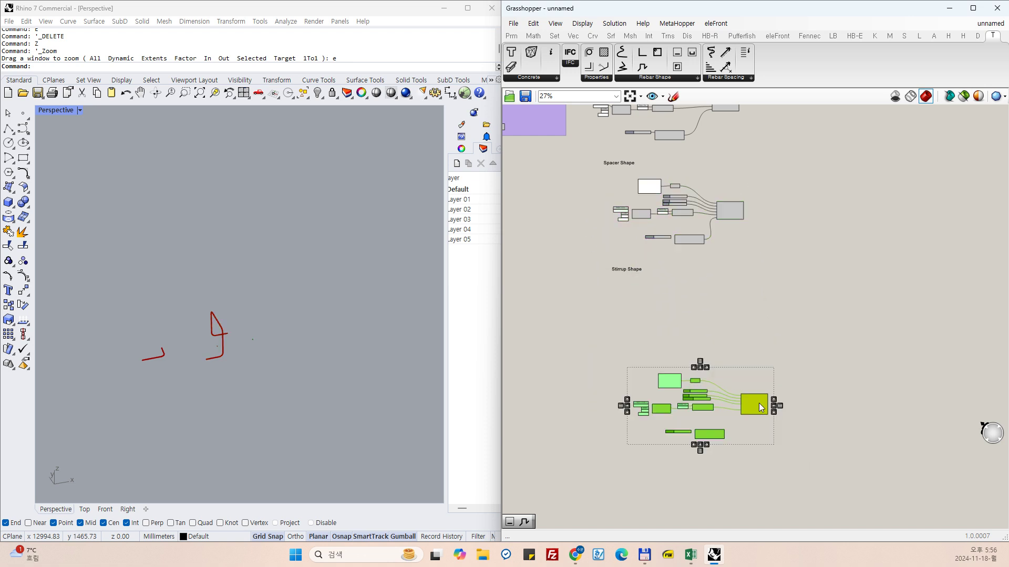
pyautogui.moveTo(761, 407); pyautogui.dragTo(757, 328)
pyautogui.scroll(5, 705, 304)
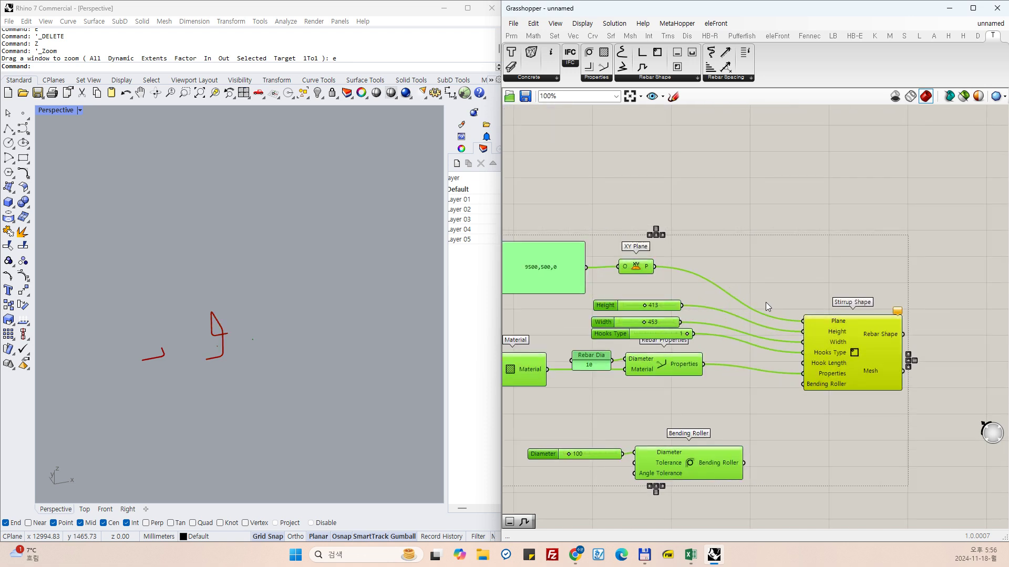
pyautogui.click(820, 461)
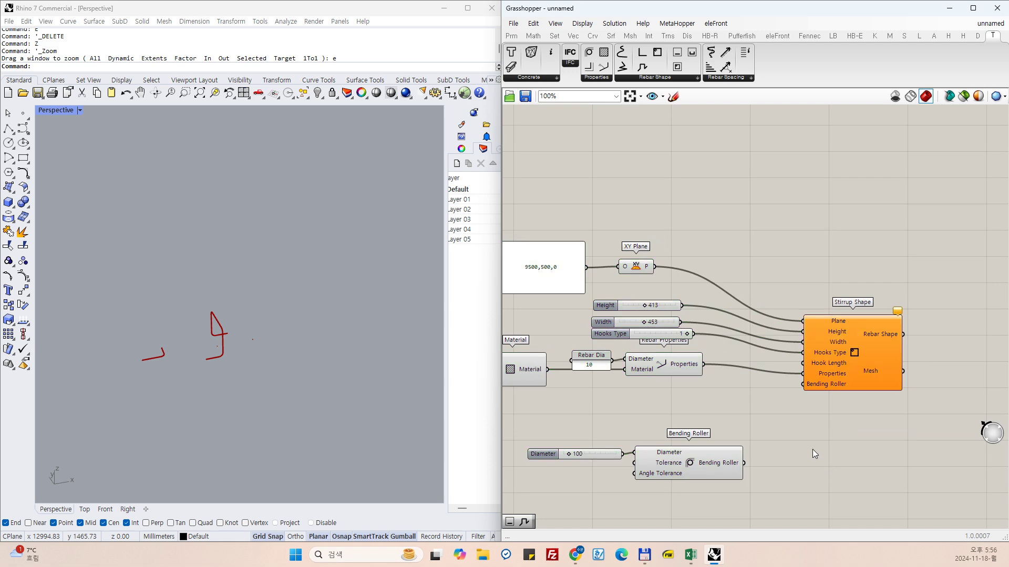
# Shift the Stirrup Shape component slightly farther away from its input components.
pyautogui.click(691, 555)
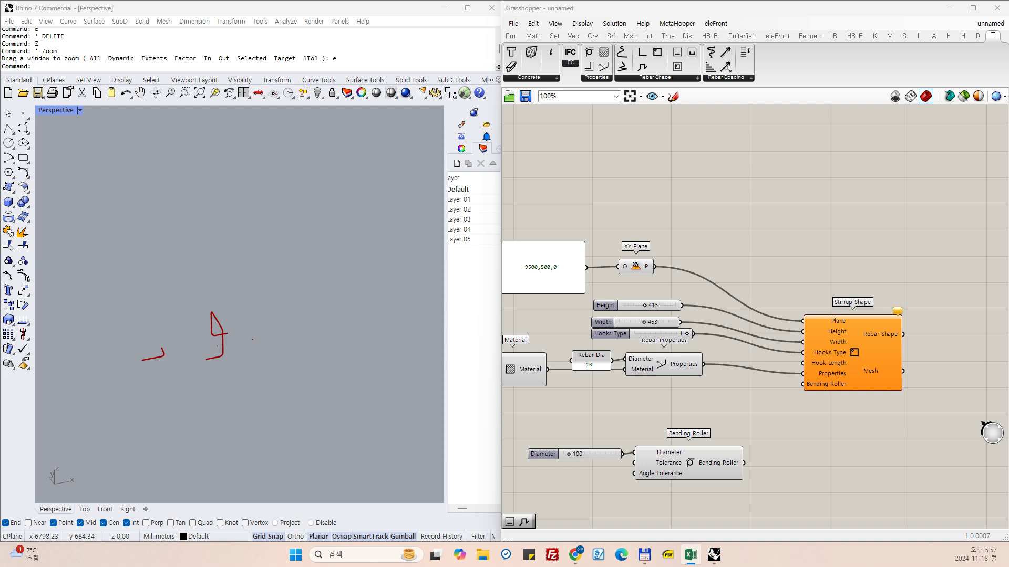
pyautogui.click(621, 392)
pyautogui.moveTo(834, 369); pyautogui.dragTo(854, 367)
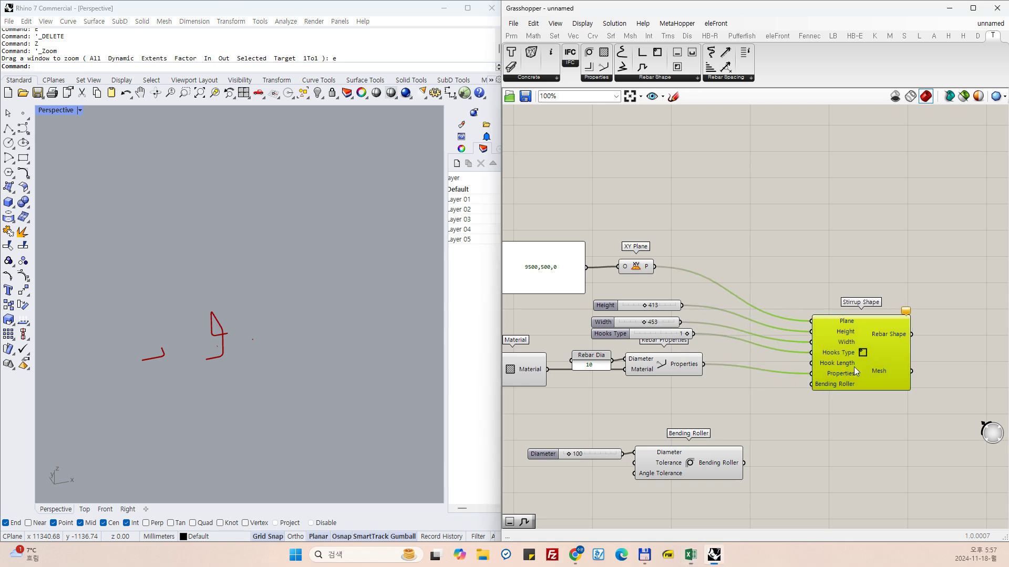
# Duplicate the Width slider and place the copy near the Stirrup Shape component's Hook Length input.
pyautogui.click(617, 325)
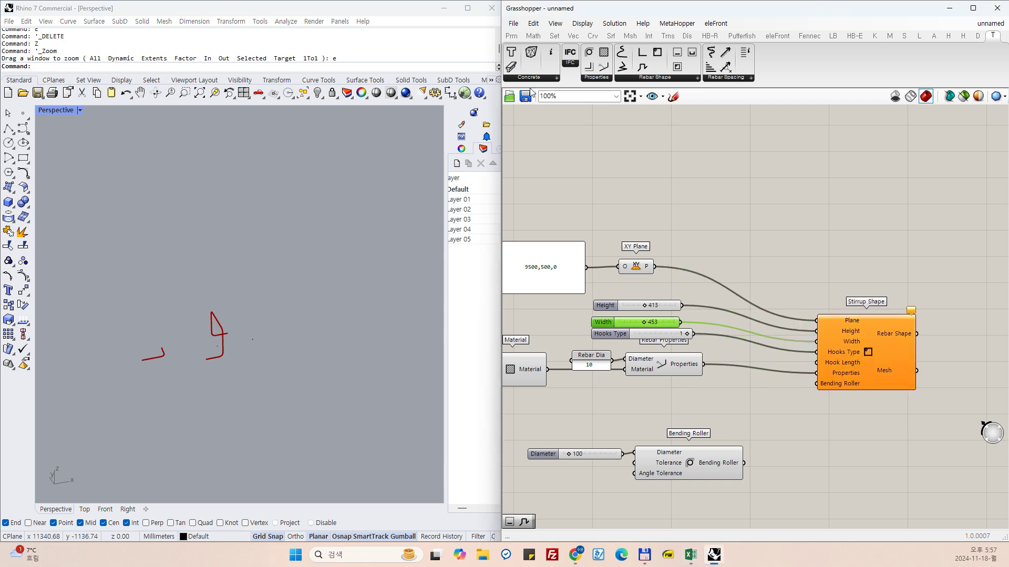
pyautogui.click(533, 23)
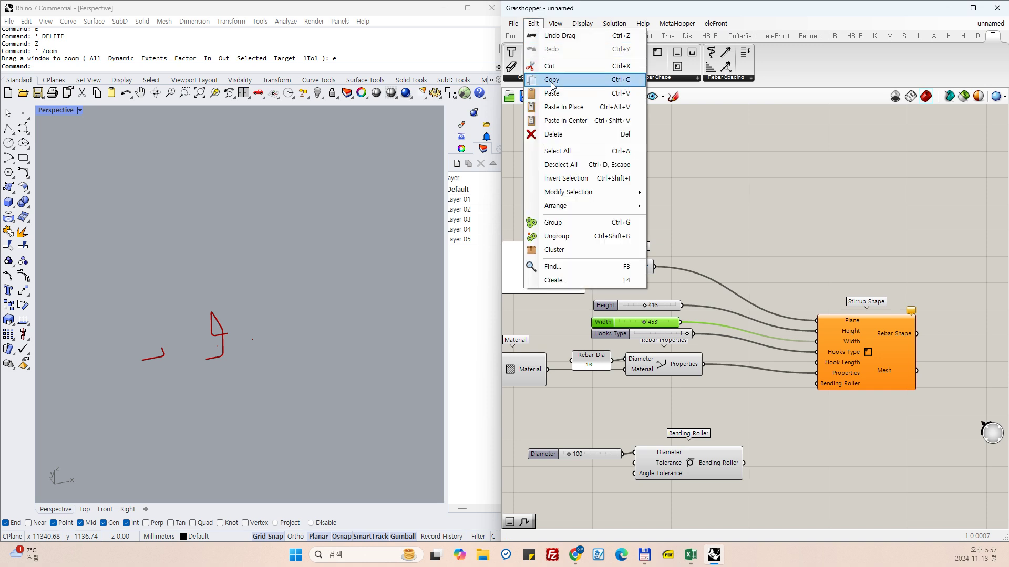
pyautogui.click(551, 79)
pyautogui.click(533, 23)
pyautogui.click(563, 107)
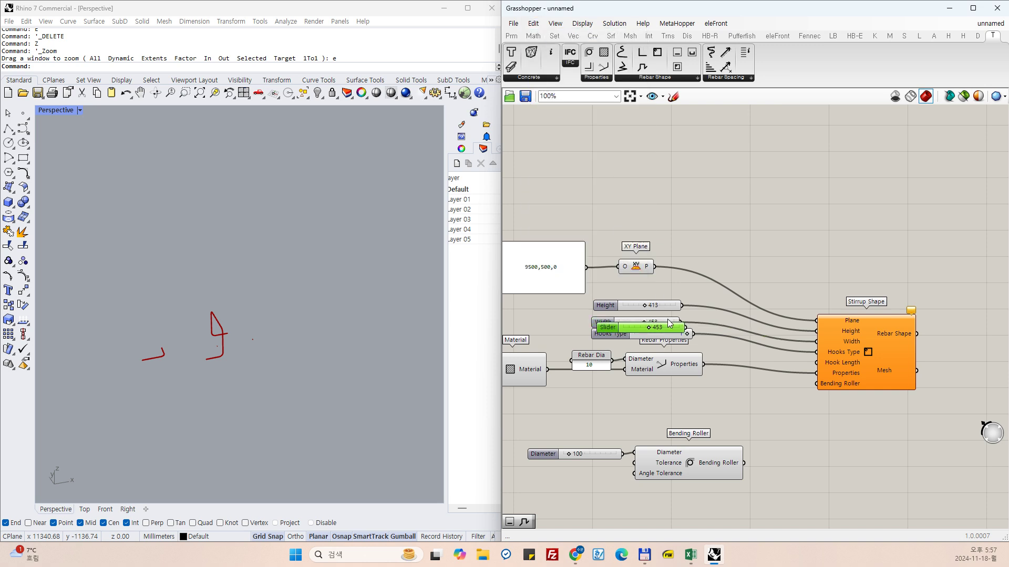
pyautogui.moveTo(618, 326); pyautogui.dragTo(699, 353)
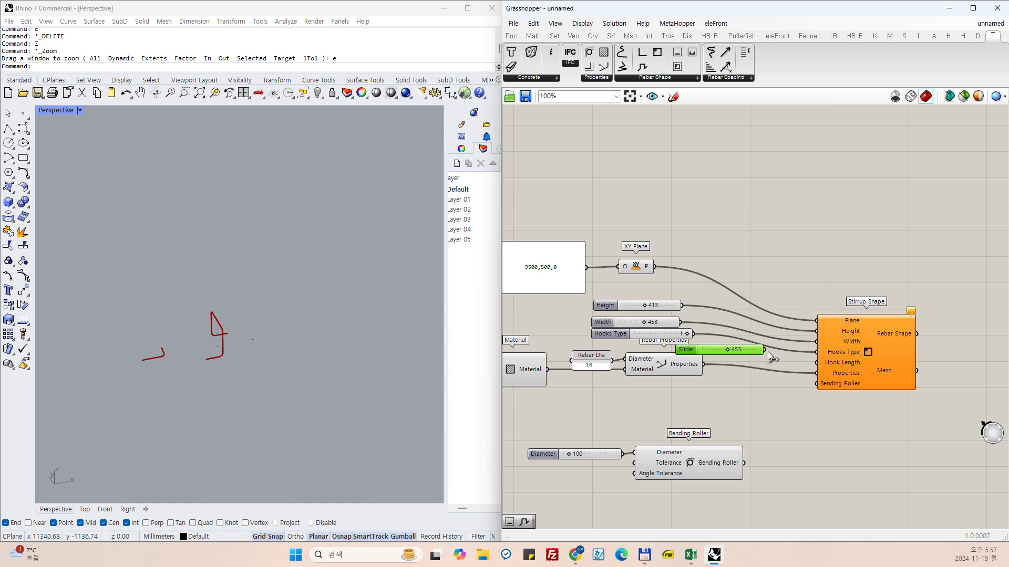
# Connect the copied slider to Hook Length, lower it to about 43 and nudge the Stirrup Shape component upward.
pyautogui.moveTo(767, 351); pyautogui.dragTo(816, 363)
pyautogui.moveTo(748, 350); pyautogui.dragTo(733, 352)
pyautogui.moveTo(860, 326); pyautogui.dragTo(863, 313)
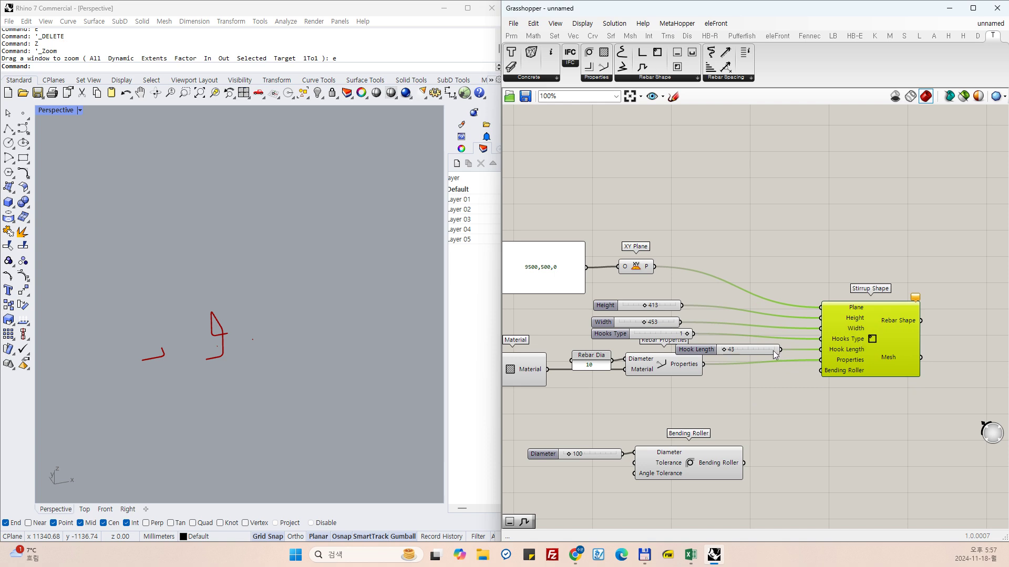
# Move the Height, Width and Hooks Type sliders up and stack the Hook Length slider directly beneath them.
pyautogui.moveTo(720, 301); pyautogui.dragTo(635, 353)
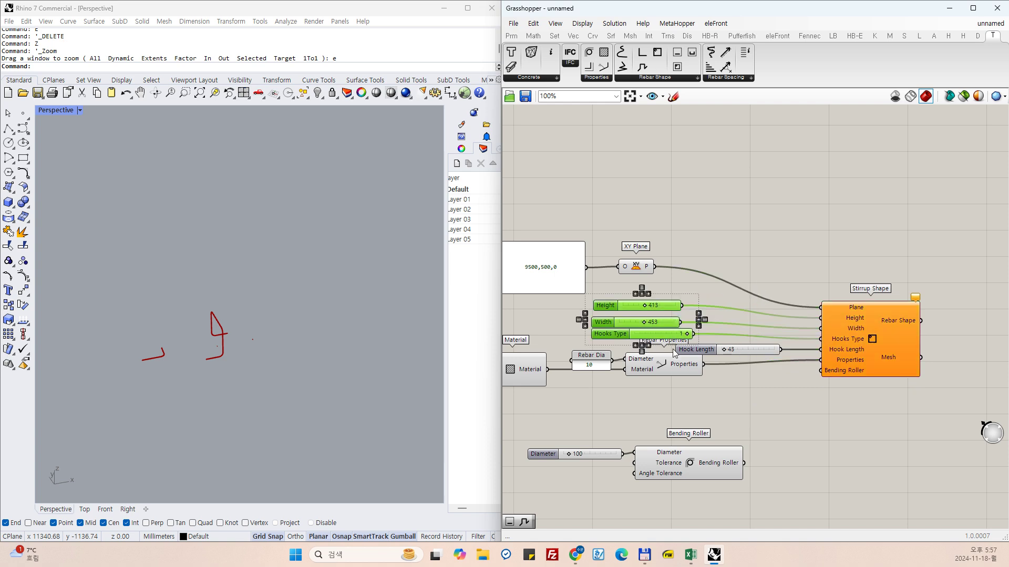
pyautogui.moveTo(713, 356); pyautogui.dragTo(618, 333)
pyautogui.click(724, 364)
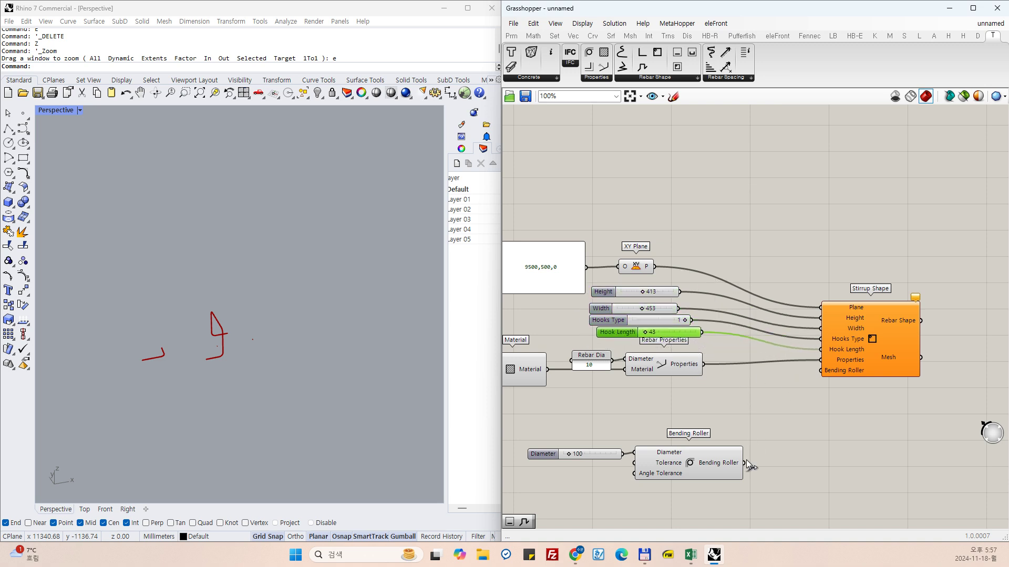
# Connect the Bending Roller output to Stirrup Shape's Bending Roller input and examine the generated stirrup up close.
pyautogui.moveTo(744, 463); pyautogui.dragTo(821, 371)
pyautogui.click(838, 395)
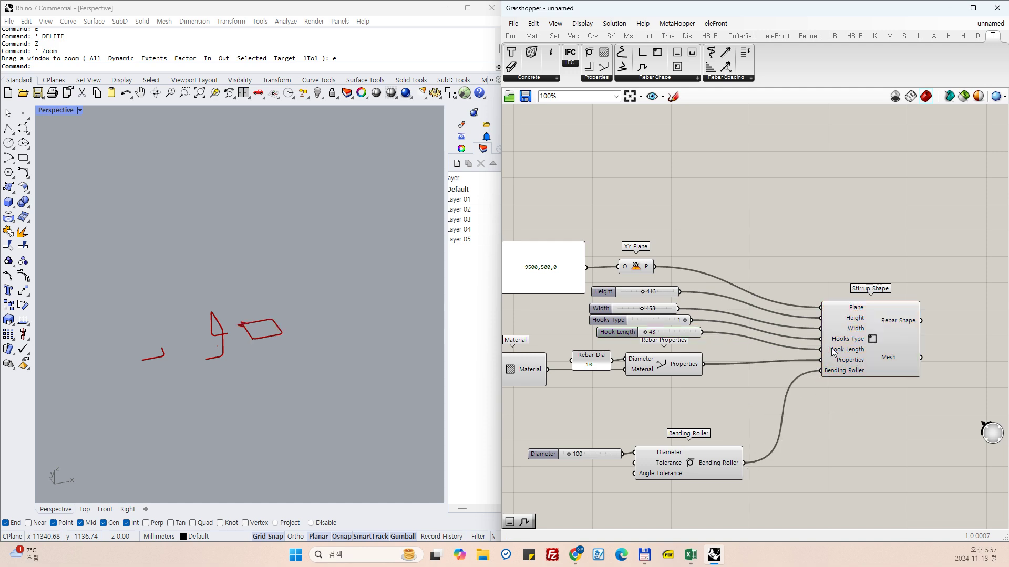
pyautogui.scroll(6, 276, 345)
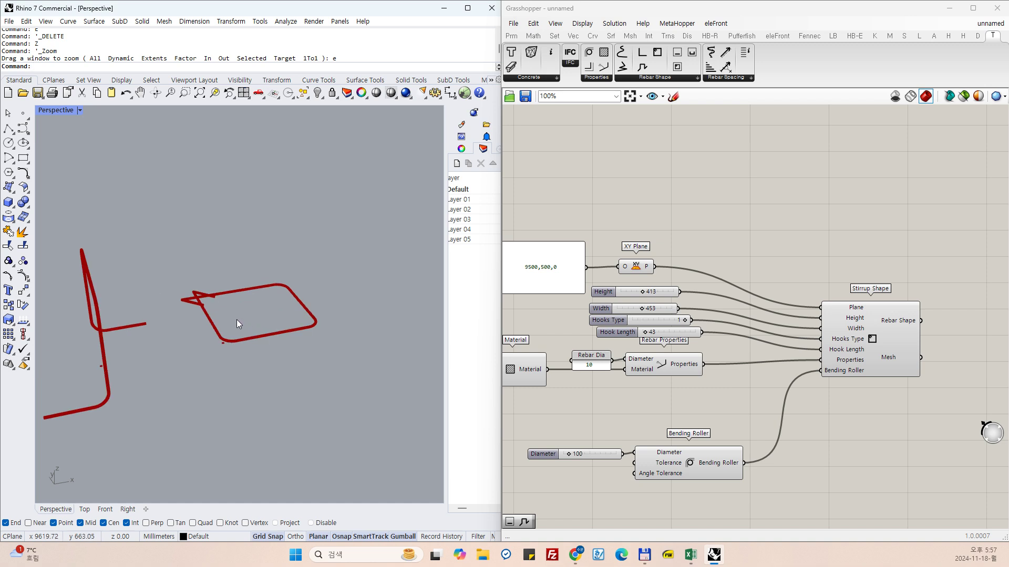
pyautogui.scroll(3, 237, 319)
# With Stirrup Shape selected for preview, set the bending roller Diameter slider to 60 and the Hook Length slider to 173.
pyautogui.click(884, 348)
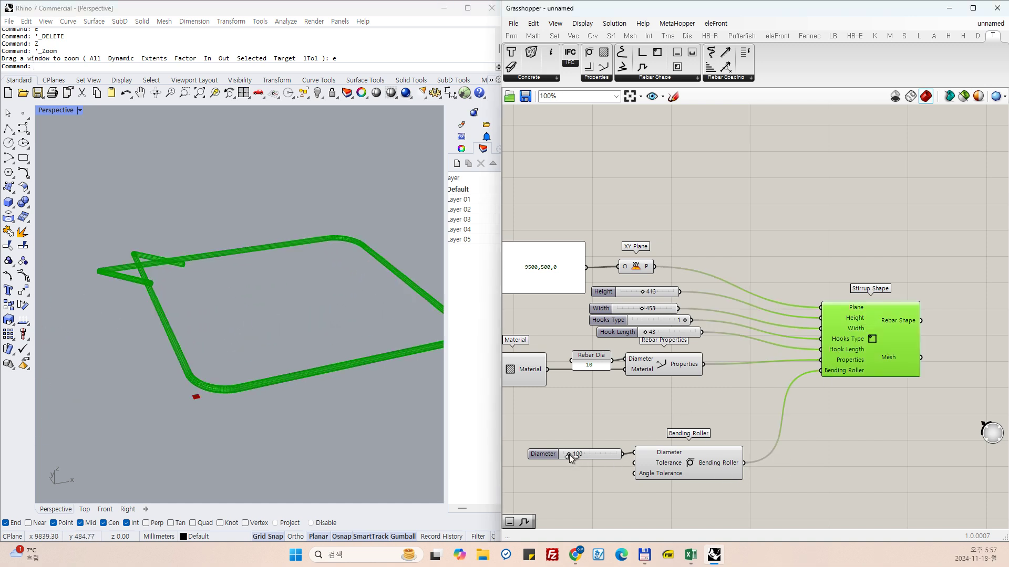
pyautogui.moveTo(569, 455); pyautogui.dragTo(566, 455)
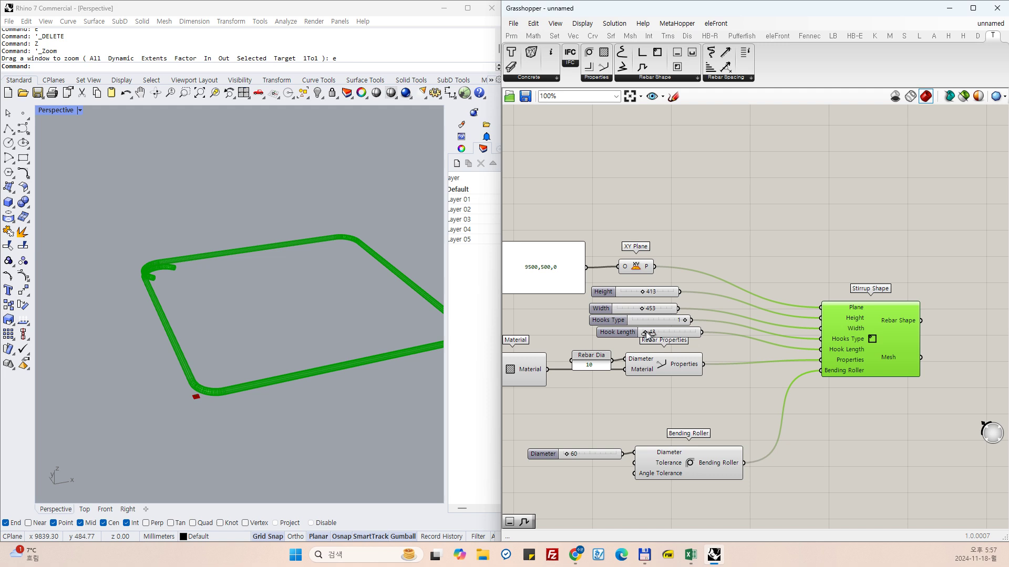
pyautogui.moveTo(648, 333); pyautogui.dragTo(652, 333)
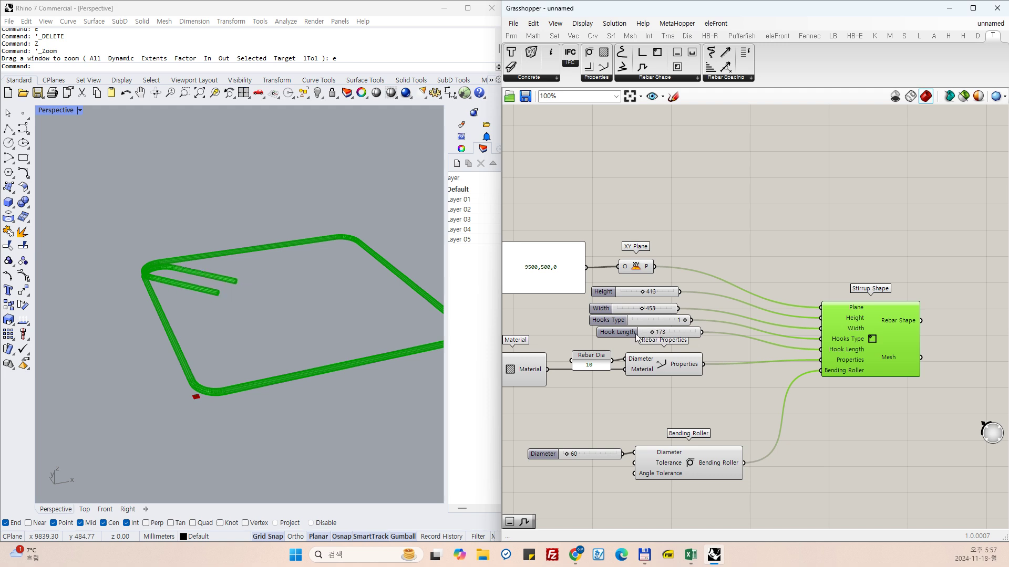
pyautogui.rightClick(637, 337)
pyautogui.click(660, 355)
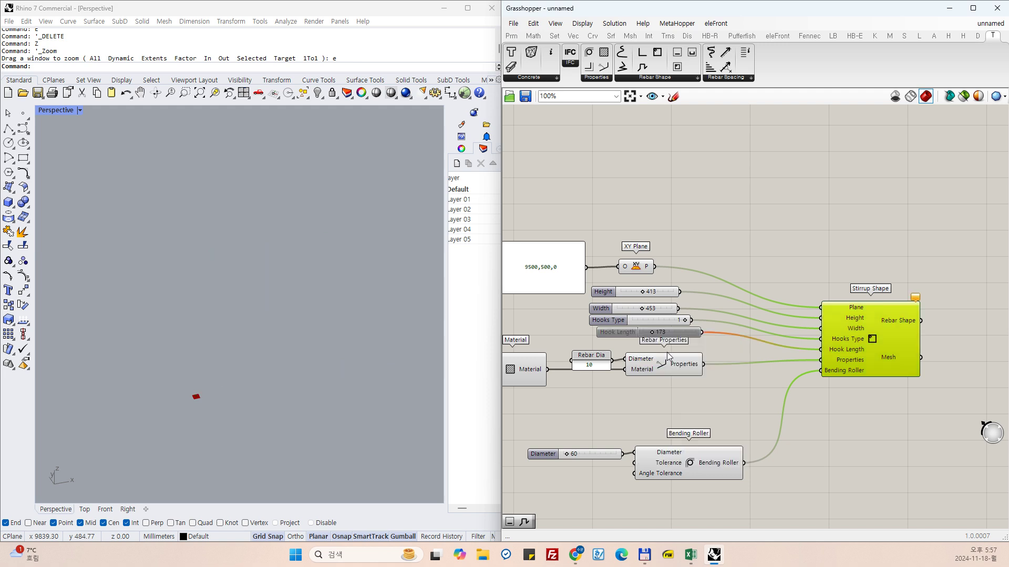
pyautogui.click(634, 336)
pyautogui.rightClick(633, 336)
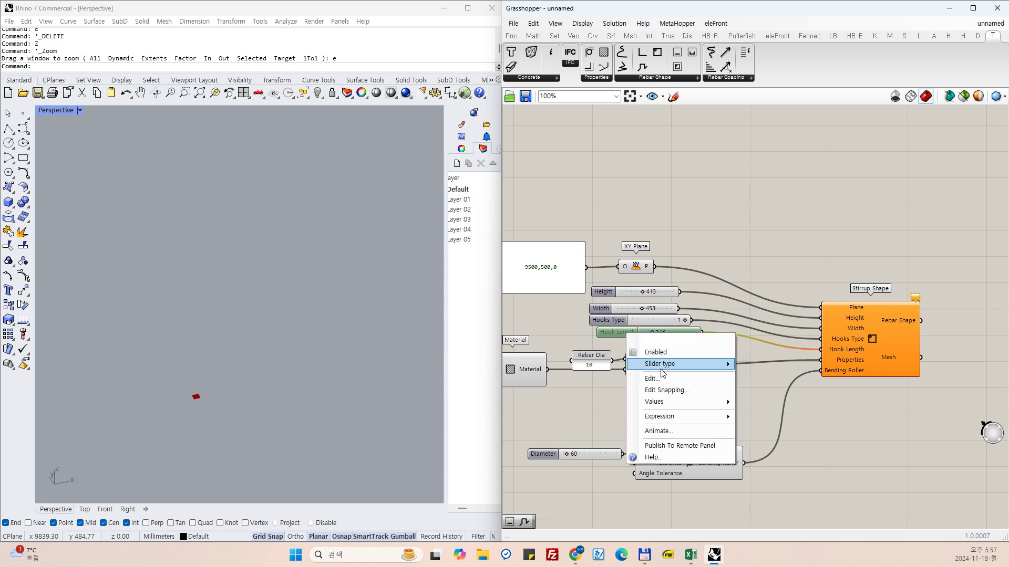
pyautogui.click(660, 353)
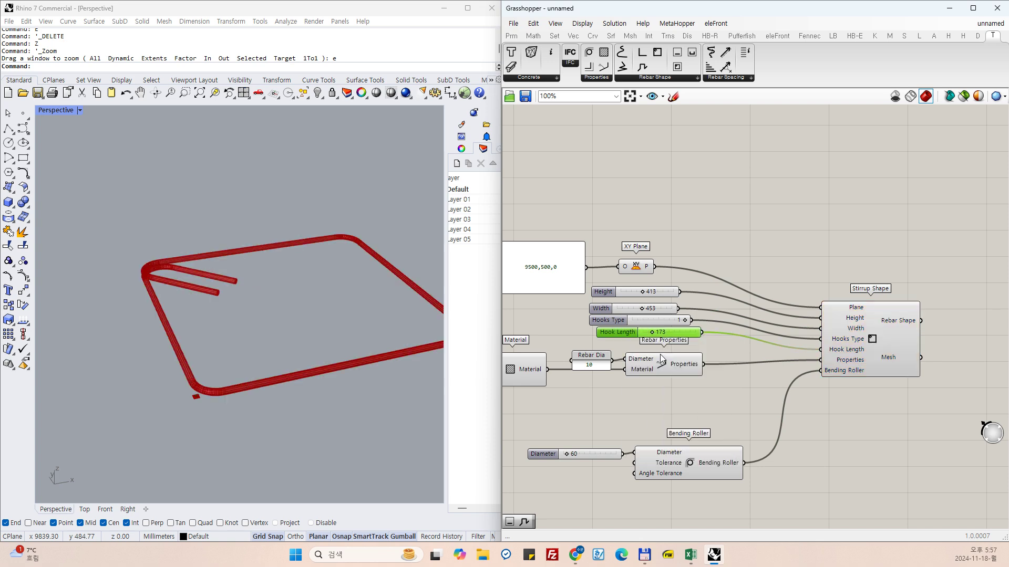
# Set the Hook Length slider's numeric value to 150.
pyautogui.rightClick(633, 342)
pyautogui.click(654, 382)
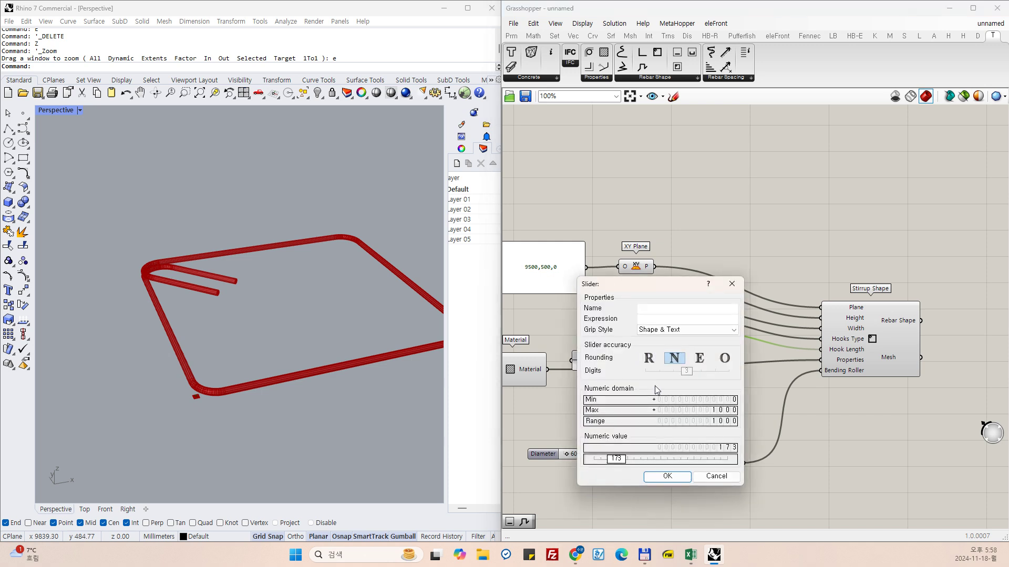
pyautogui.doubleClick(617, 460)
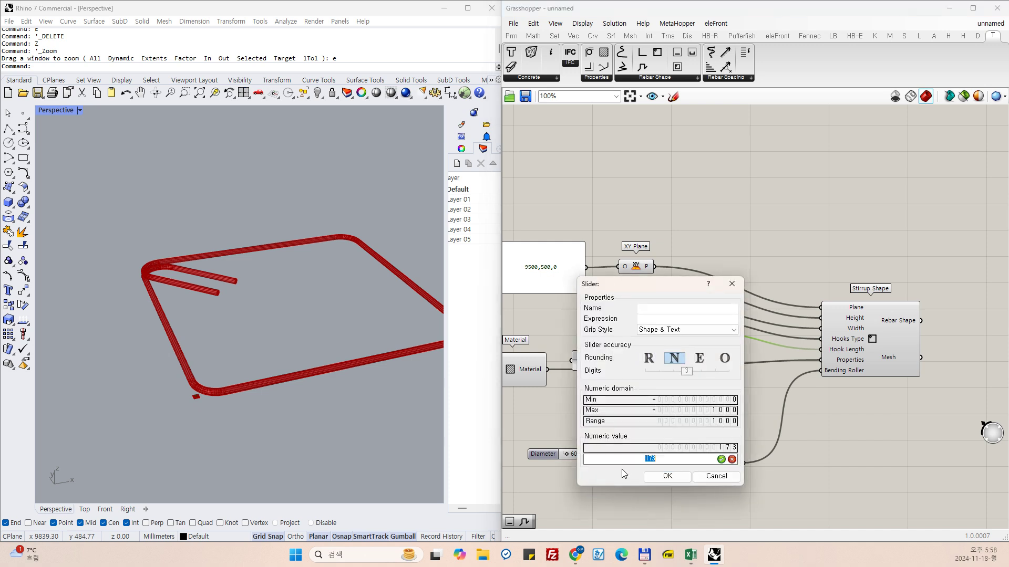
pyautogui.write('150')
pyautogui.press('Return')
pyautogui.press('Return')
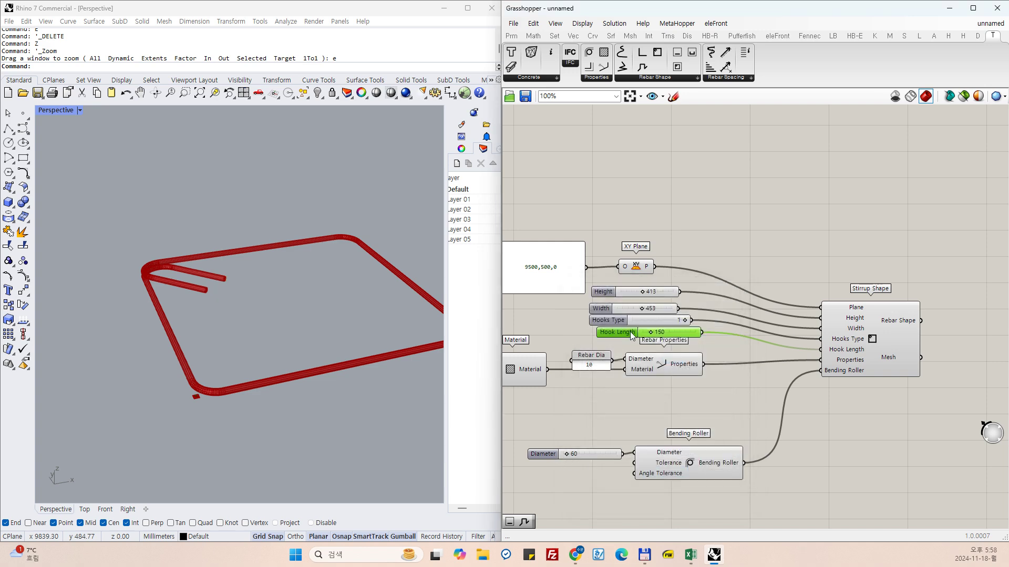
# Set the Hook Length slider's value to 100 and align the slider with the Hooks Type slider above it.
pyautogui.rightClick(632, 336)
pyautogui.click(666, 380)
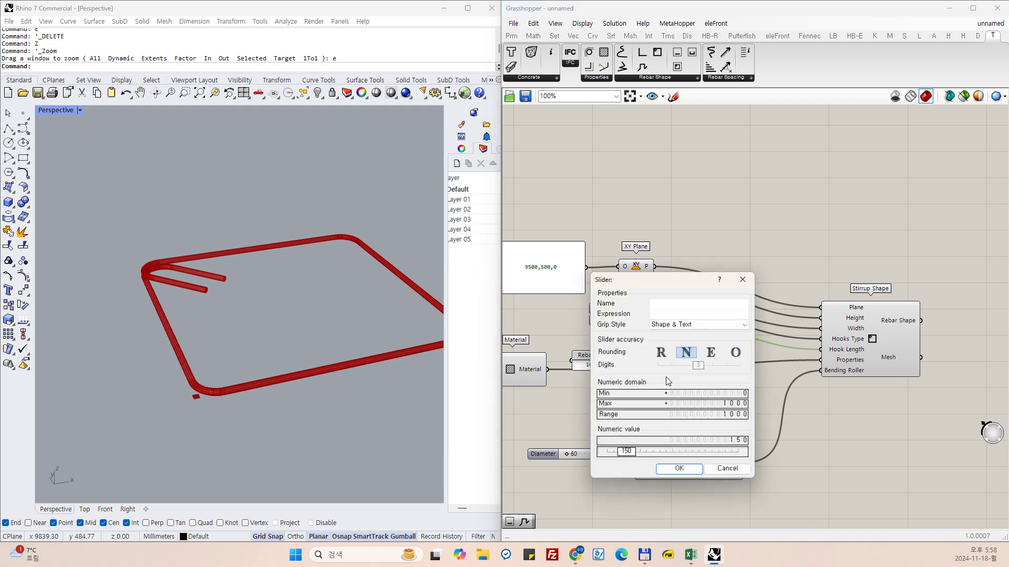
pyautogui.doubleClick(626, 451)
pyautogui.write('100')
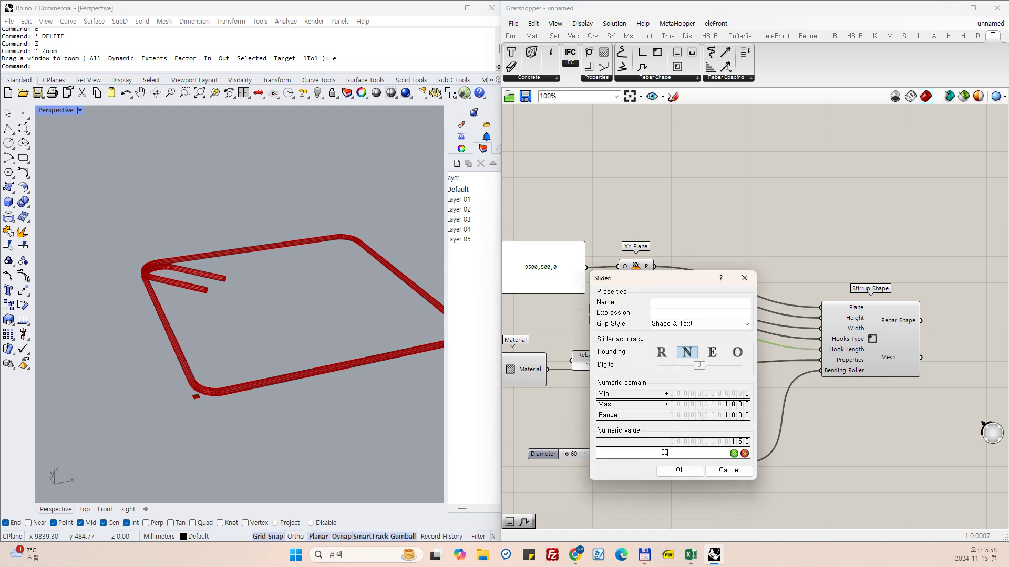
pyautogui.press('Return')
pyautogui.click(660, 470)
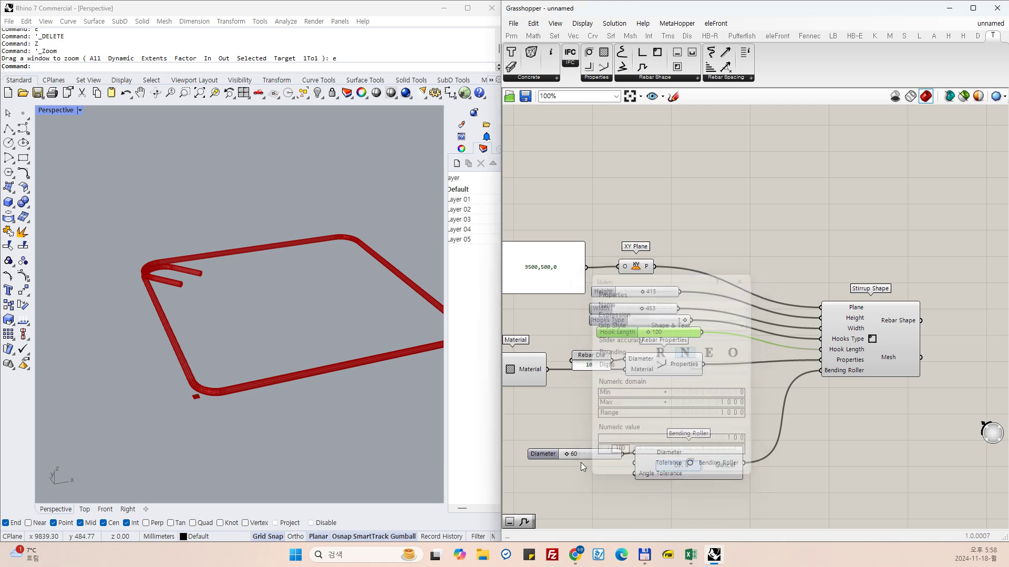
pyautogui.moveTo(345, 390)
pyautogui.mouseDown(button='right')
pyautogui.moveTo(336, 410)
pyautogui.moveTo(358, 374)
pyautogui.moveTo(394, 360)
pyautogui.moveTo(356, 383)
pyautogui.mouseUp(button='right')
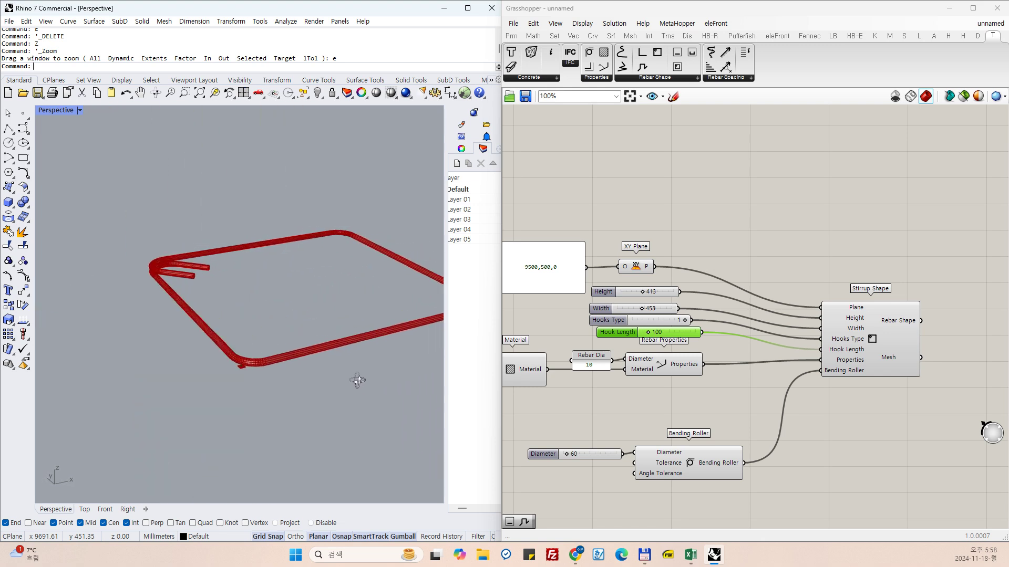
pyautogui.moveTo(610, 332); pyautogui.dragTo(601, 333)
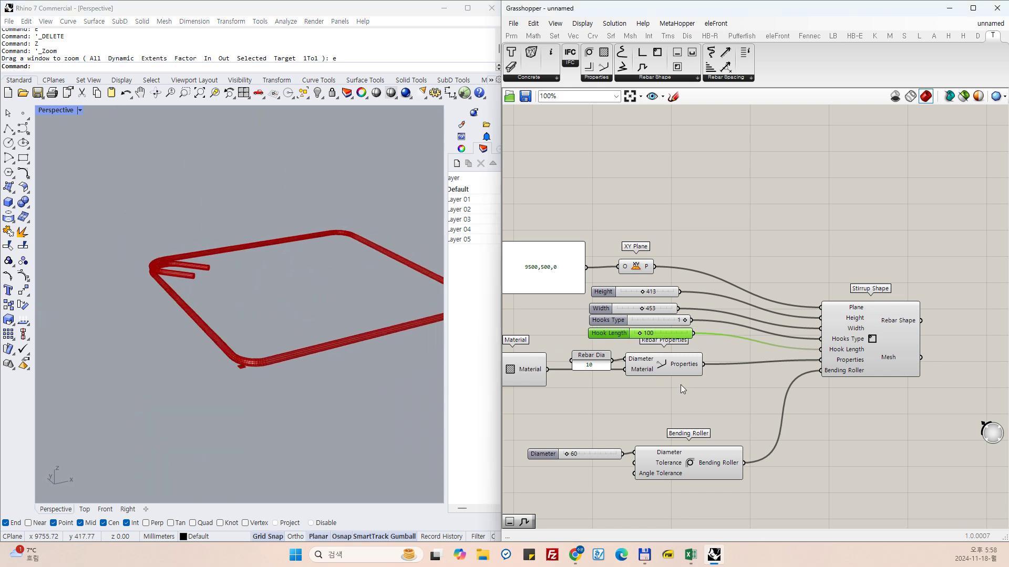
# With Stirrup Shape selected for preview, set its Height slider to 523 and its Width slider to 482.
pyautogui.click(846, 333)
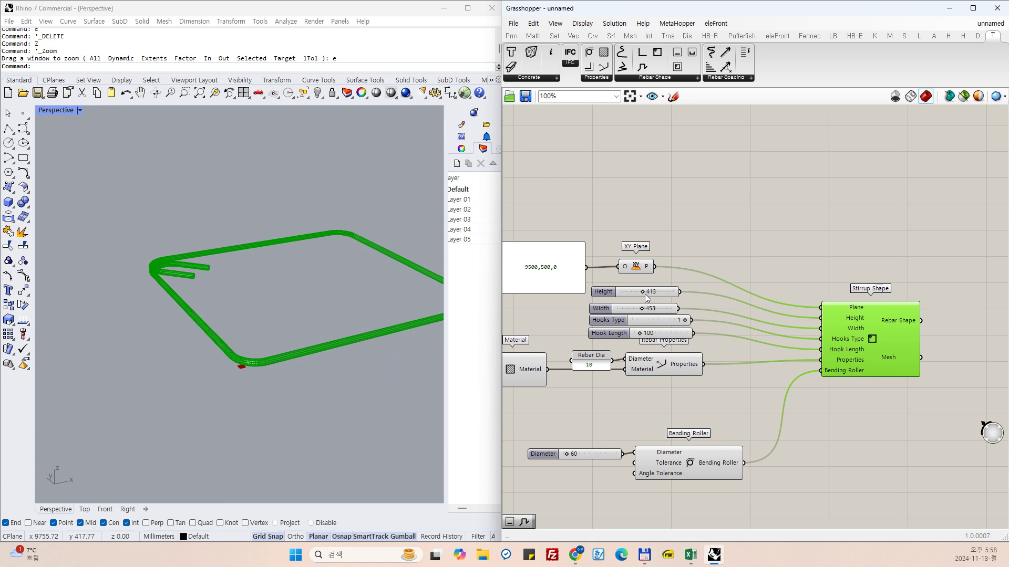
pyautogui.moveTo(643, 292); pyautogui.dragTo(693, 321)
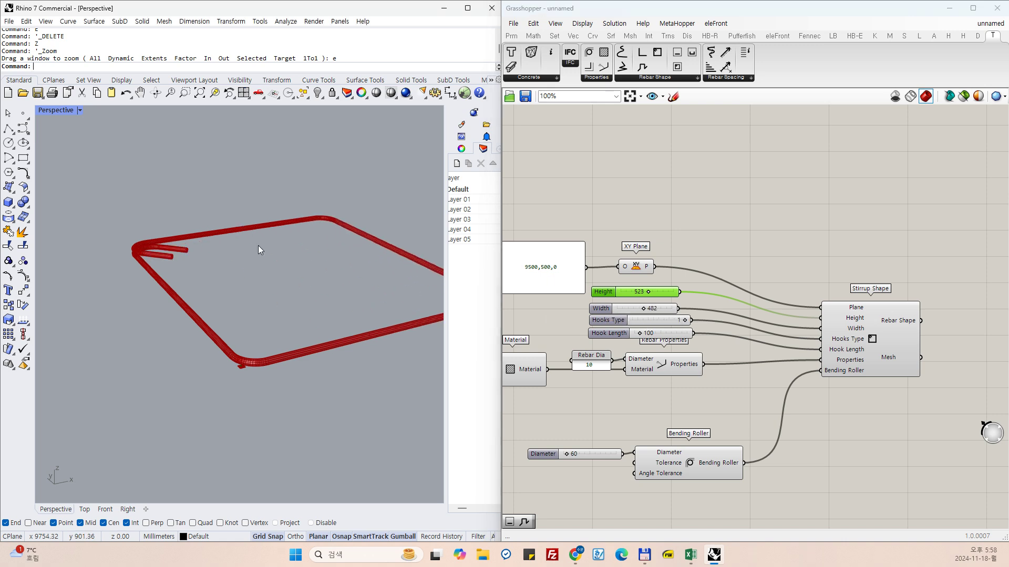
# Set the Hook Length slider to 190, shift the Hooks Type slider clear of it, and inspect the highlighted stirrup.
pyautogui.scroll(6, 144, 245)
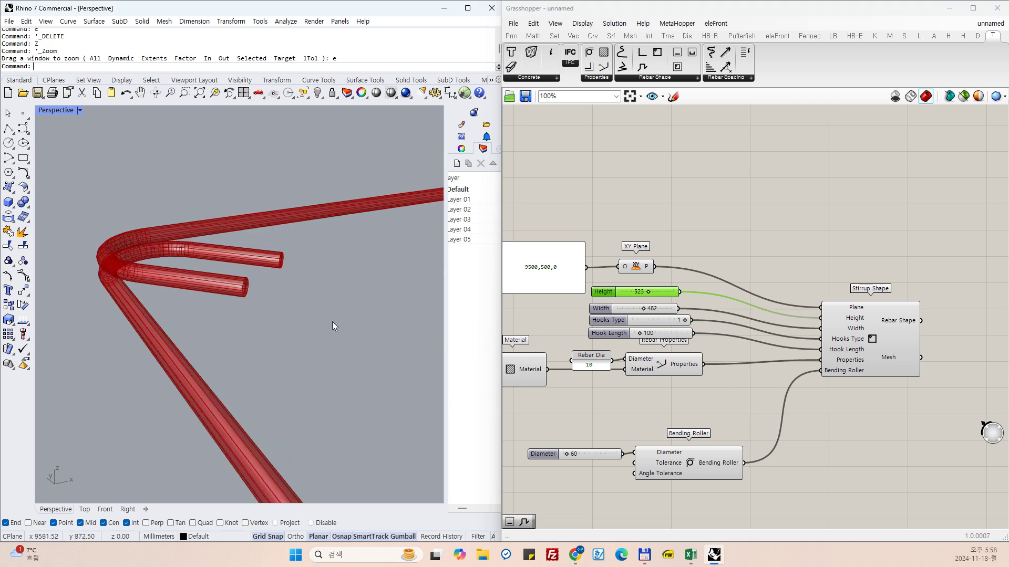
pyautogui.scroll(-4, 332, 322)
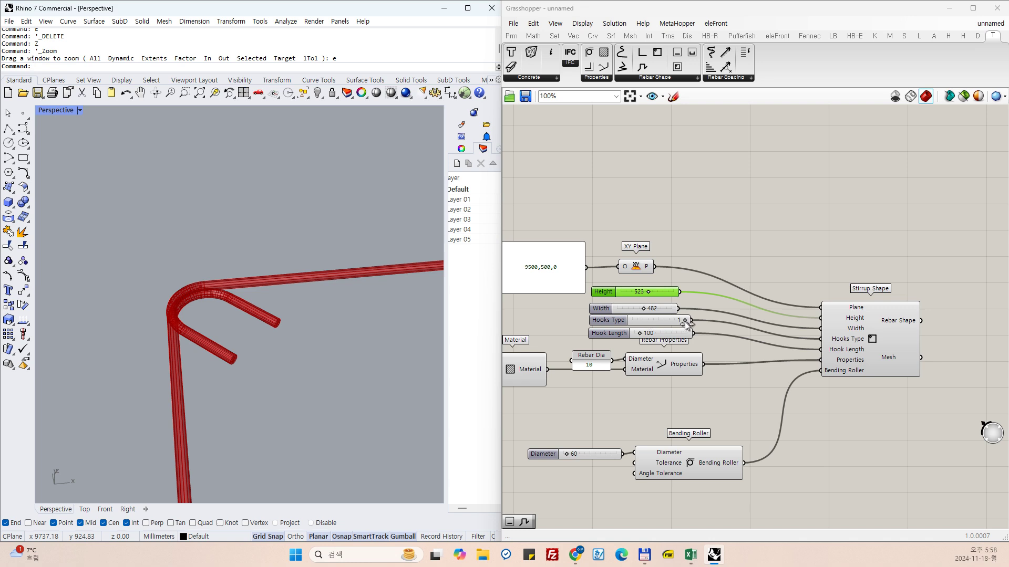
pyautogui.moveTo(681, 323); pyautogui.dragTo(646, 333)
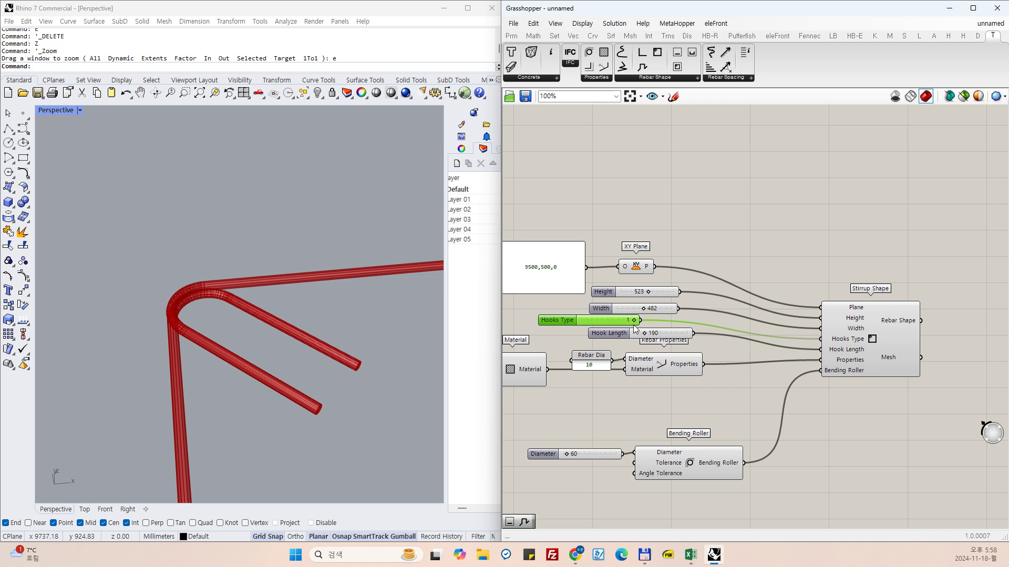
pyautogui.moveTo(633, 318)
pyautogui.mouseDown()
pyautogui.moveTo(585, 318)
pyautogui.moveTo(616, 320)
pyautogui.mouseUp()
pyautogui.click(840, 370)
pyautogui.scroll(-5, 209, 265)
pyautogui.scroll(-3, 209, 266)
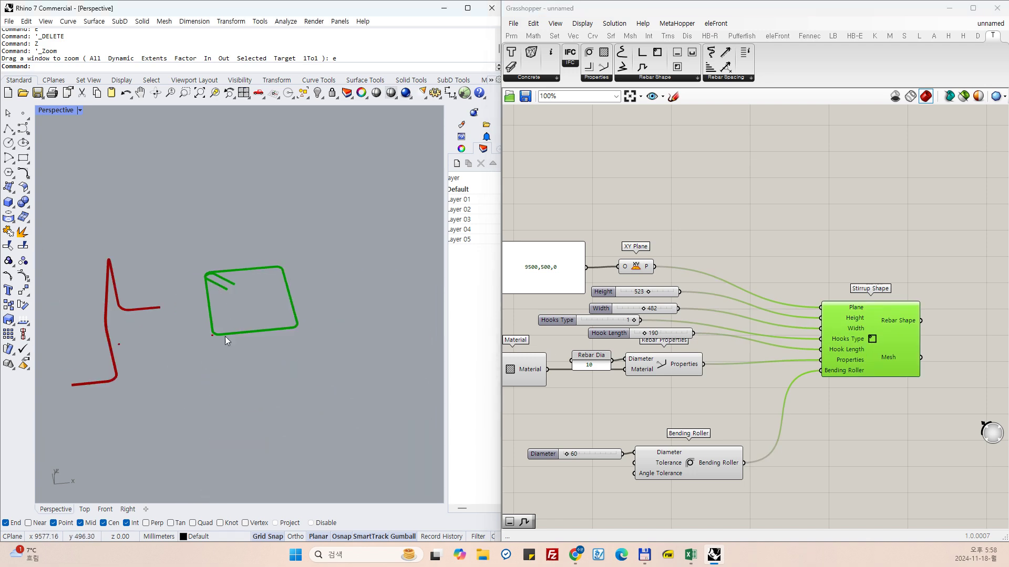
pyautogui.scroll(5, 224, 336)
pyautogui.click(750, 401)
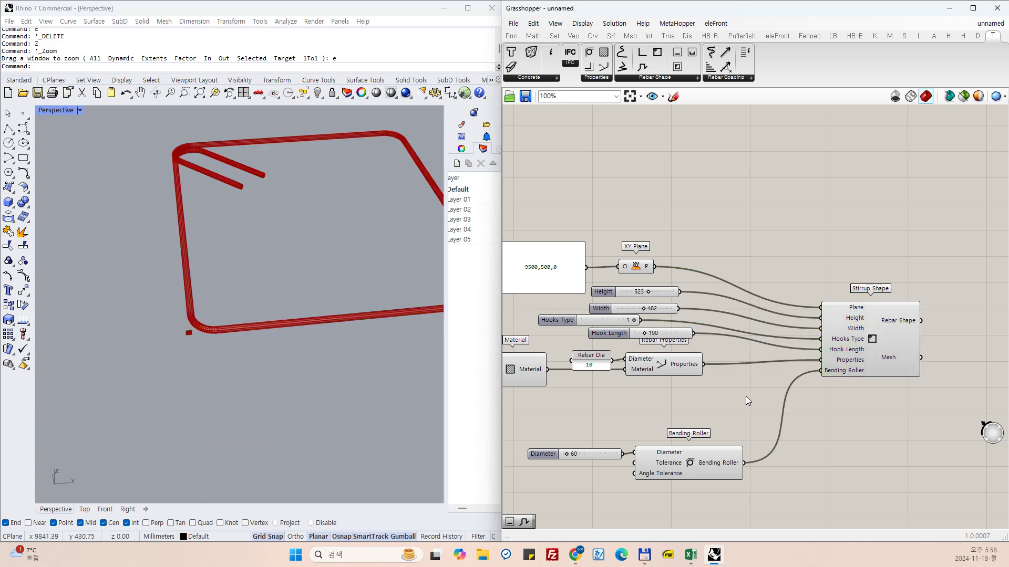
pyautogui.click(691, 554)
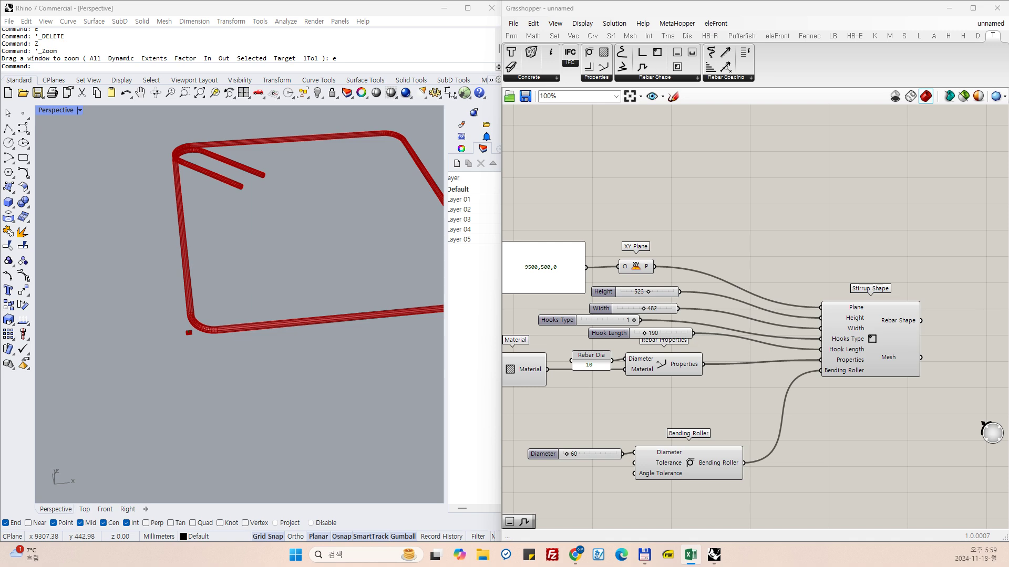
pyautogui.click(682, 395)
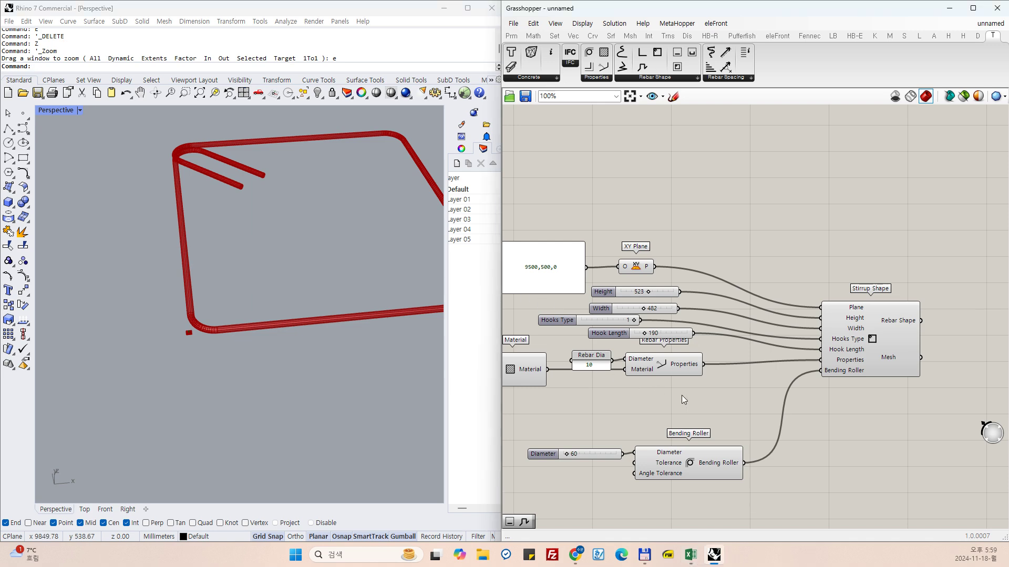